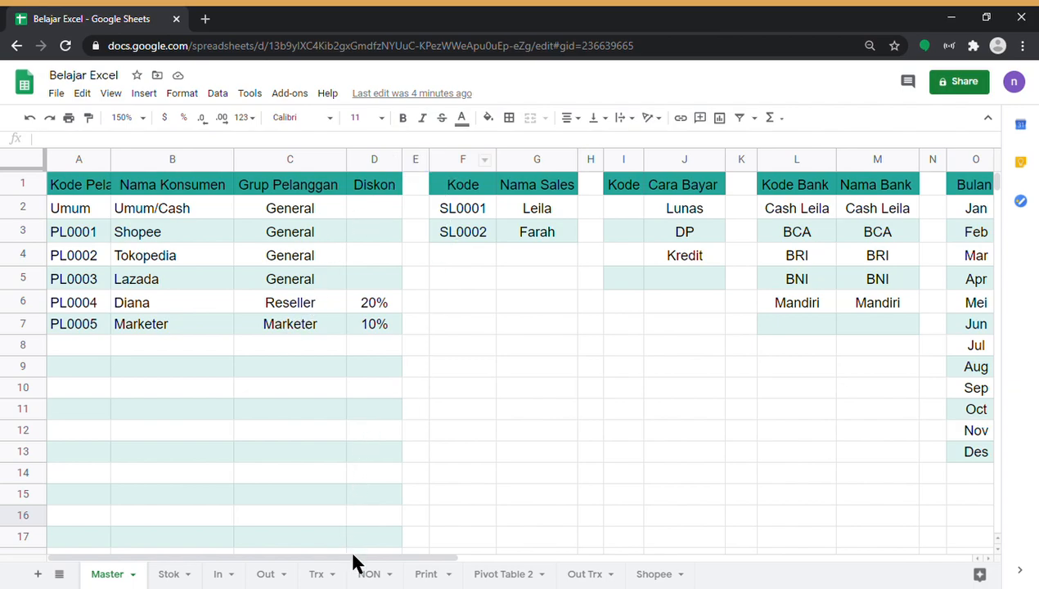
Examine the reference tables across the Master sheet and the stock columns on the Stok sheet
left_click_drag(357, 561, 480, 566)
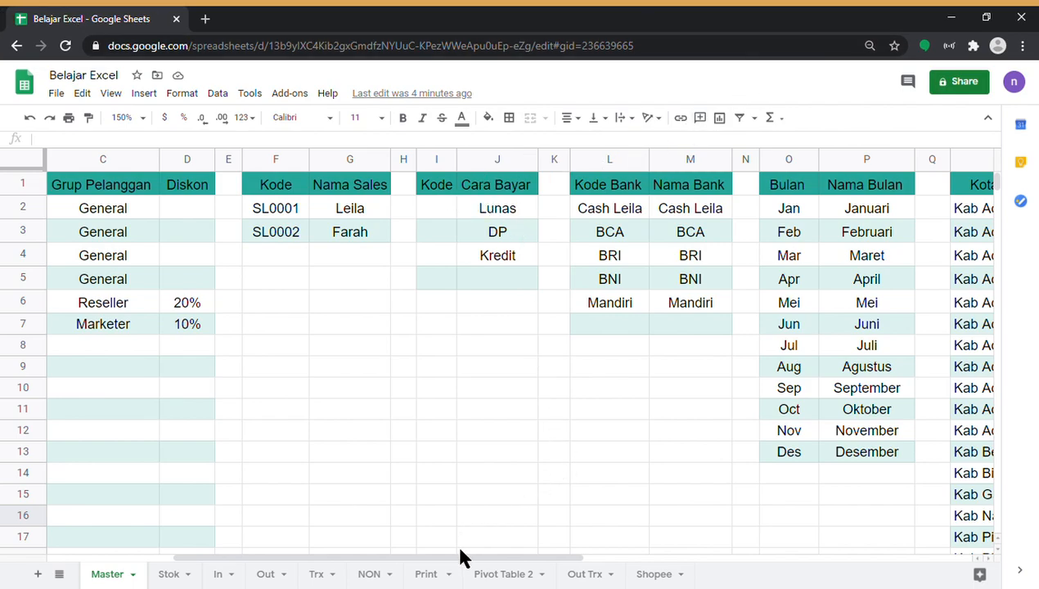
left_click_drag(459, 559, 683, 563)
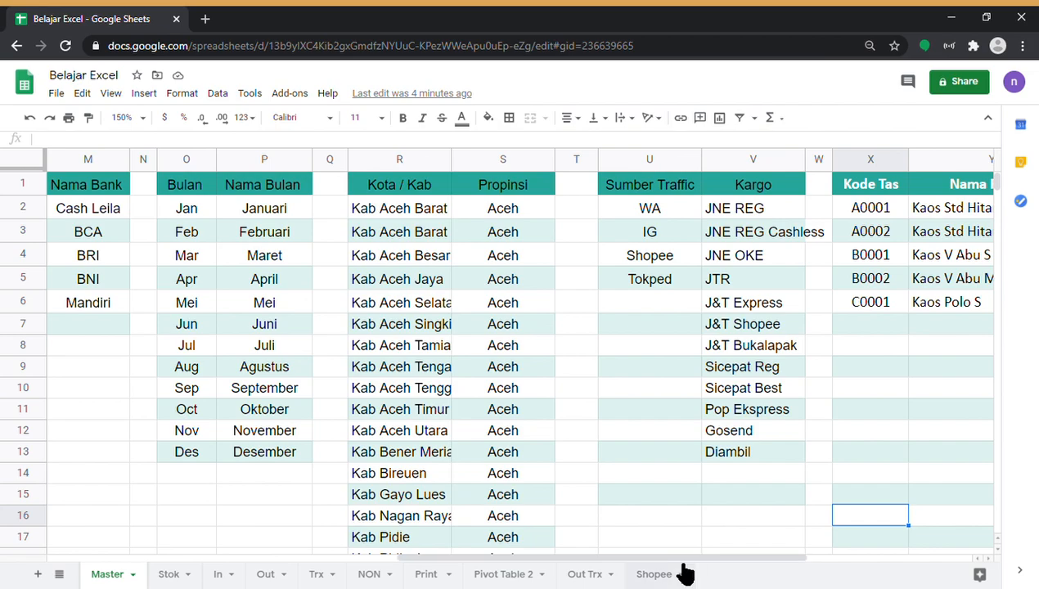
left_click_drag(686, 563, 776, 564)
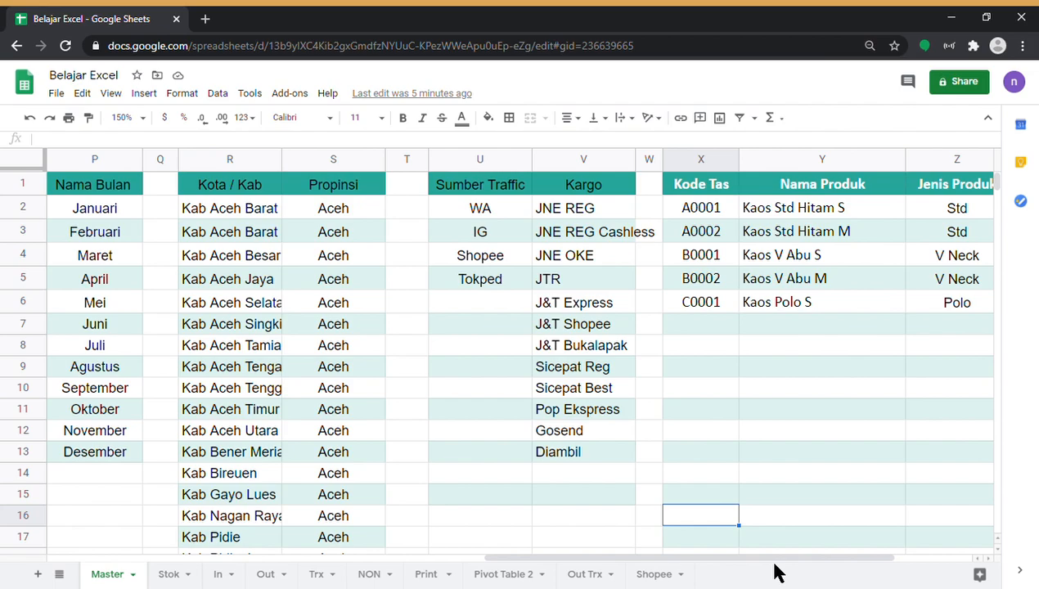
left_click_drag(777, 562, 833, 563)
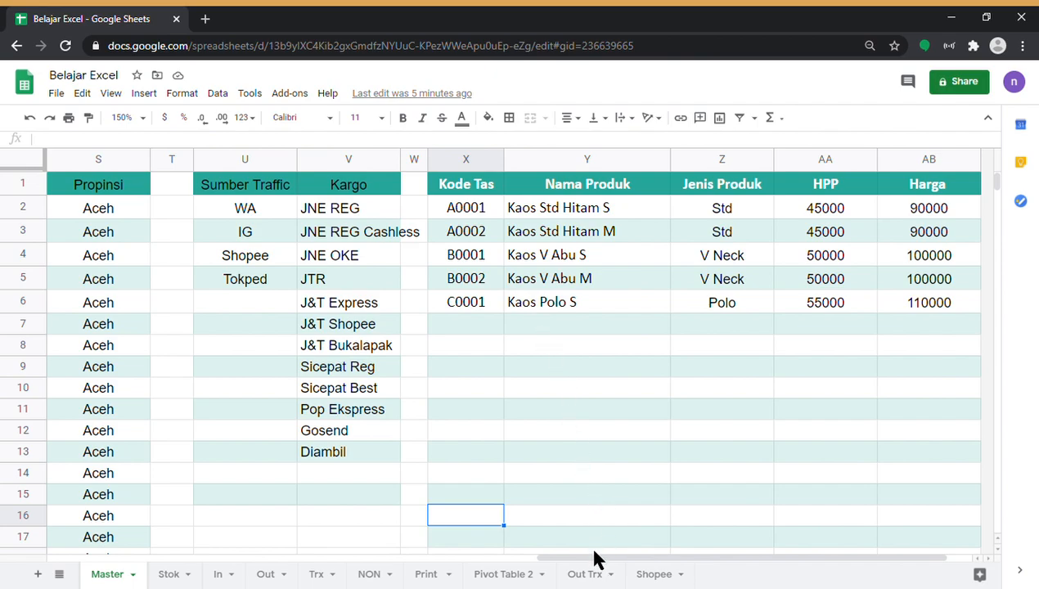
left_click_drag(592, 560, 675, 569)
left_click(172, 576)
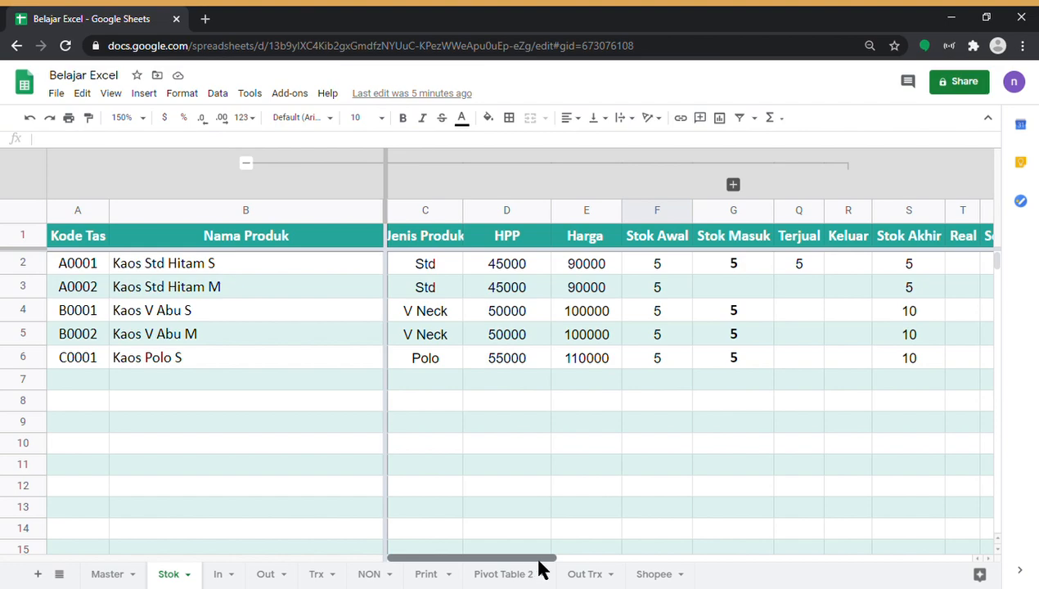
left_click_drag(540, 564, 615, 564)
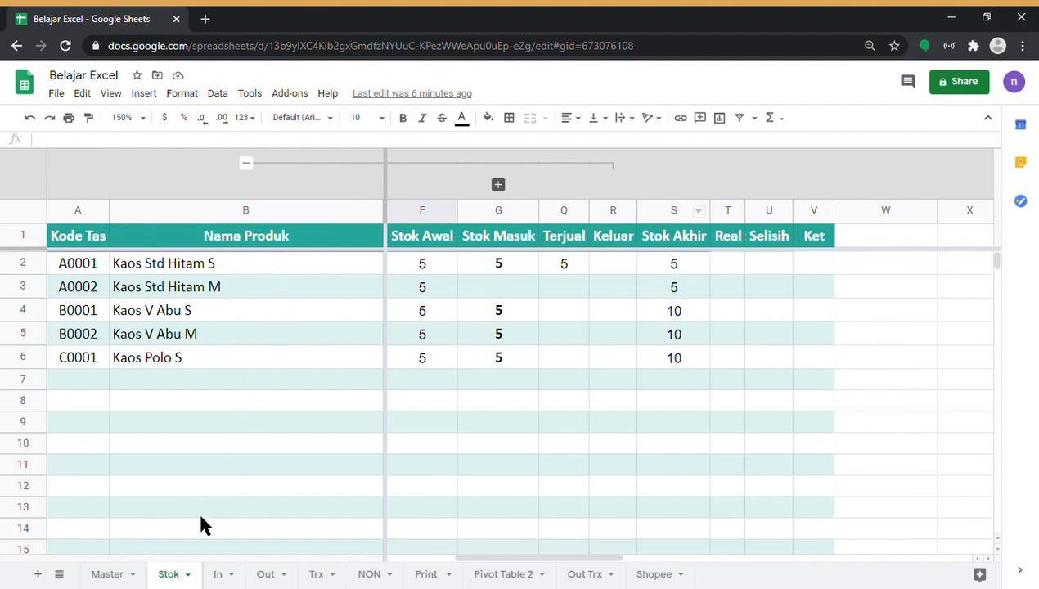
On the In sheet, start a new incoming-stock entry in row 6 with date 20 and month Sep
left_click(219, 574)
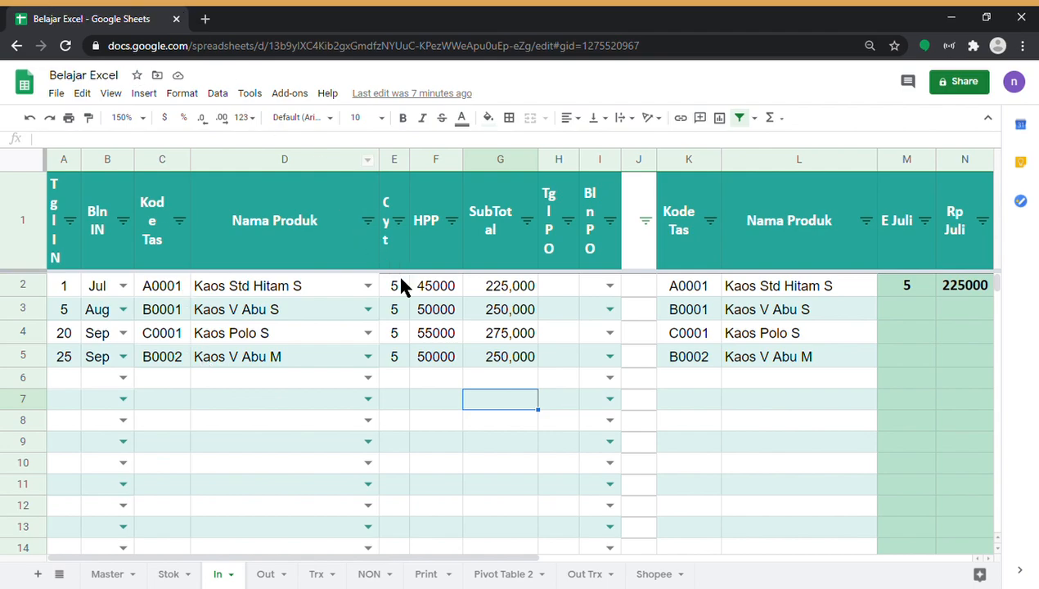
left_click(234, 381)
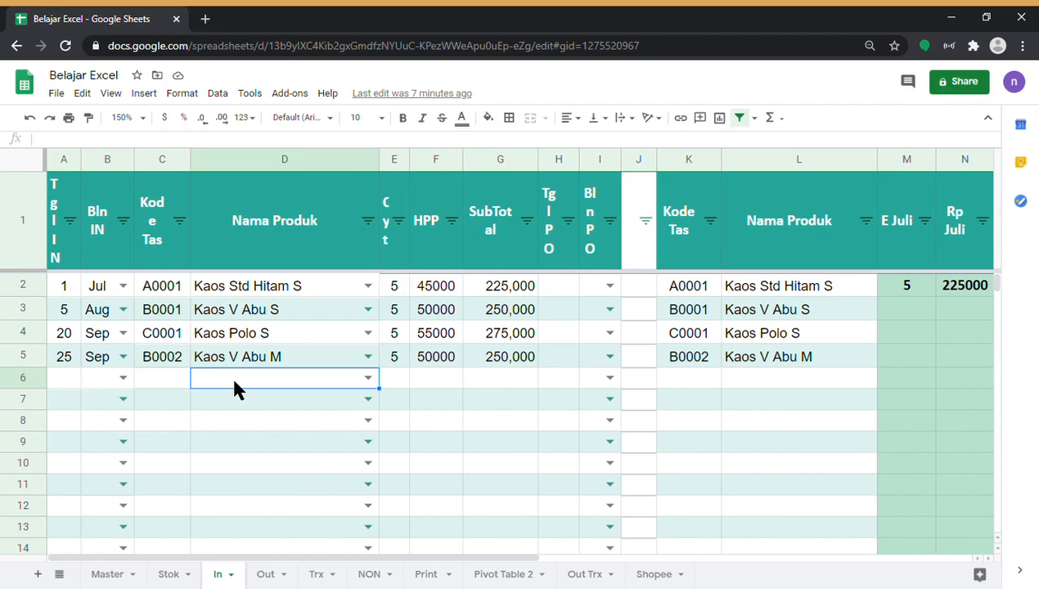
left_click(68, 379)
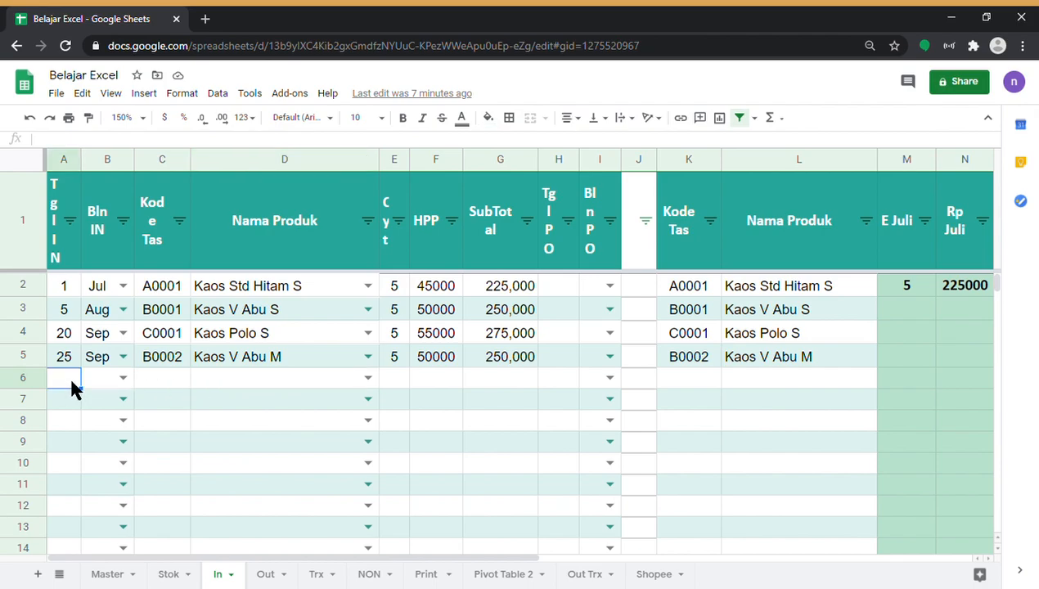
type("20")
key("Tab")
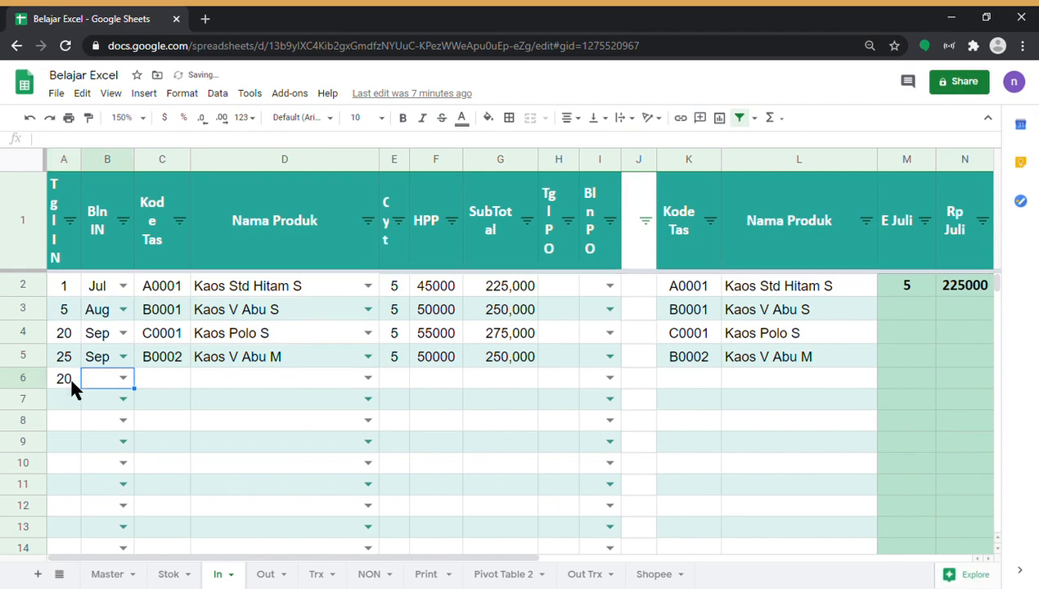
type("S")
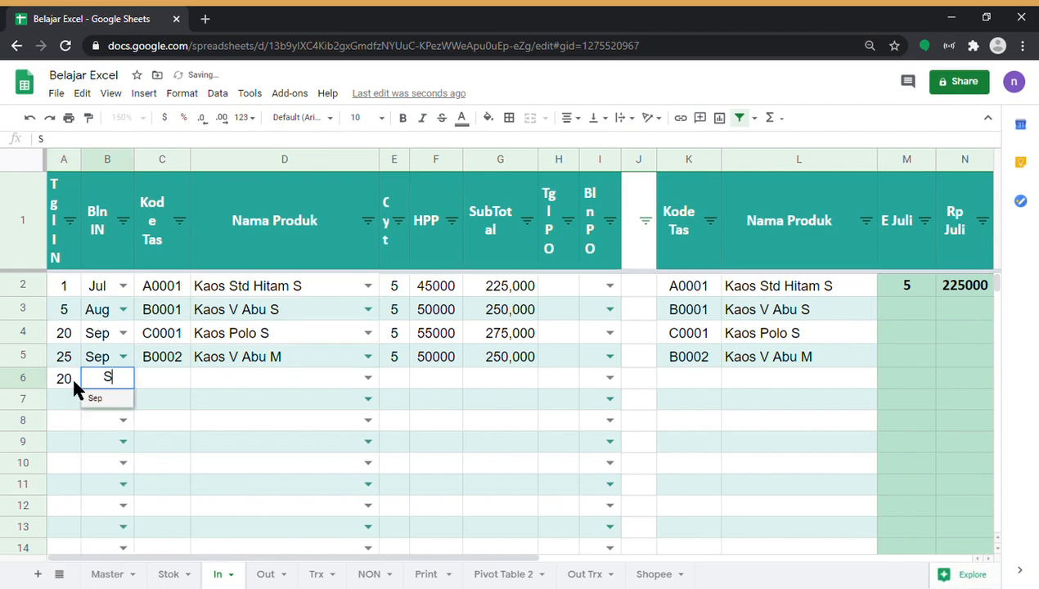
left_click(116, 399)
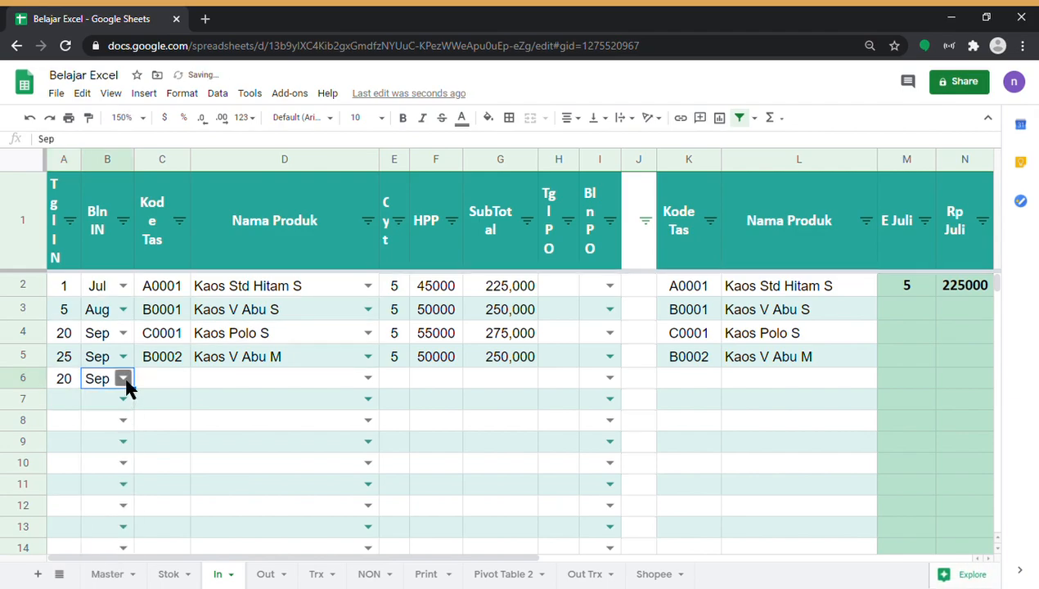
left_click(124, 379)
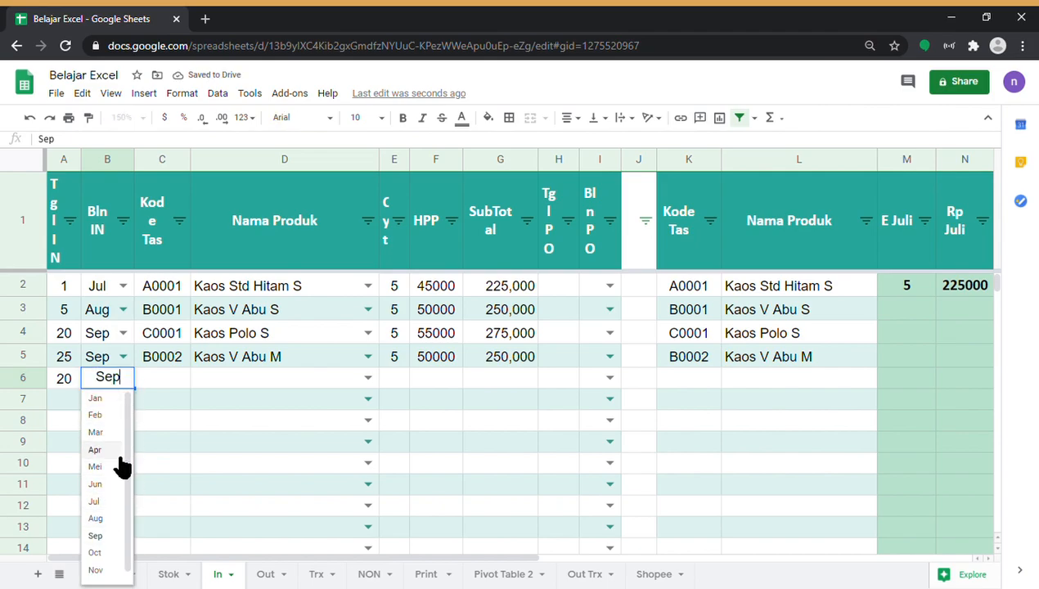
left_click(186, 401)
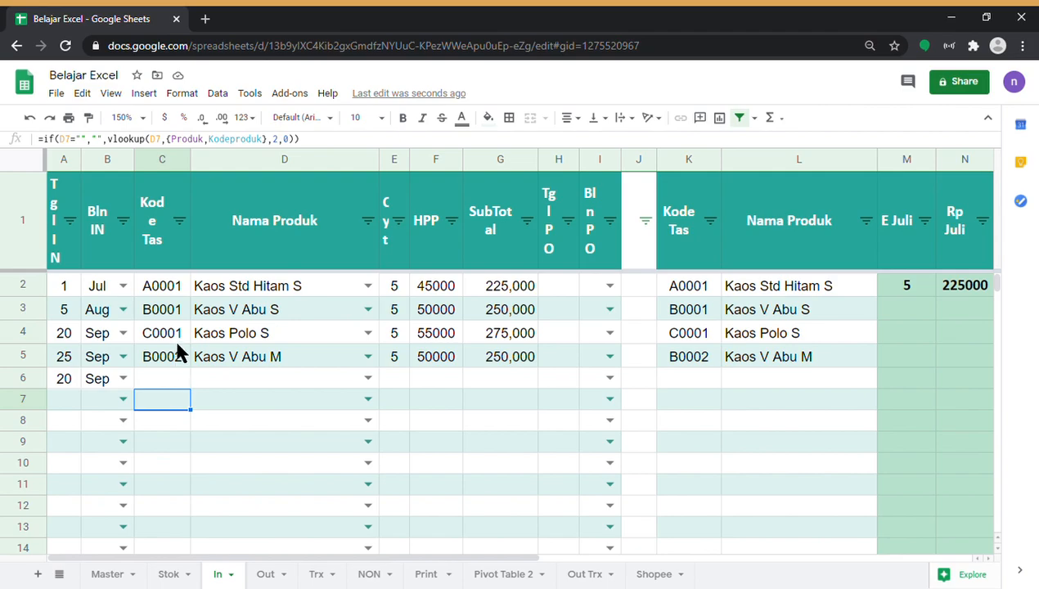
left_click(214, 383)
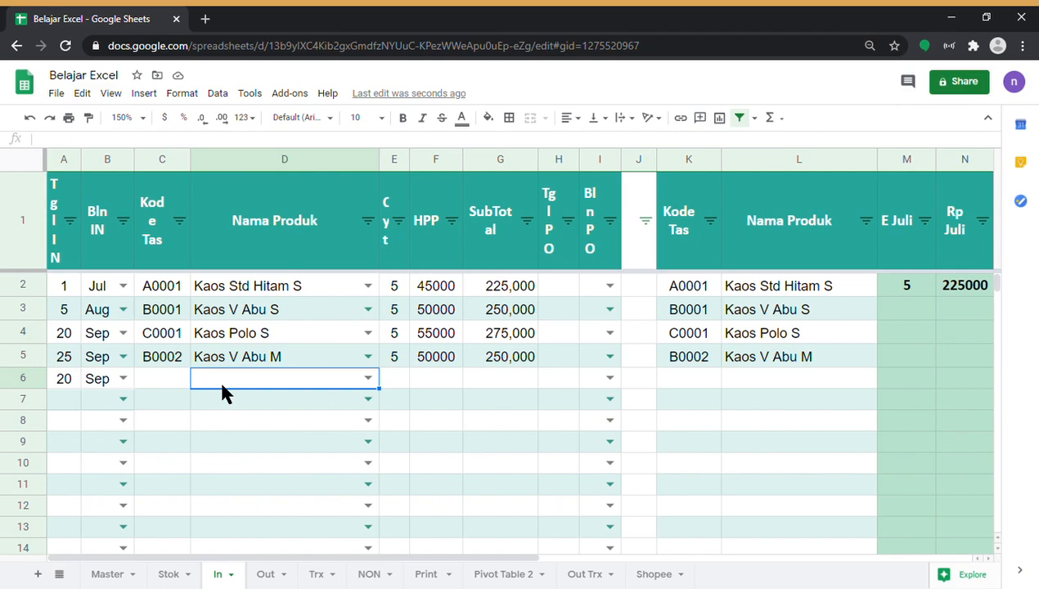
type("K")
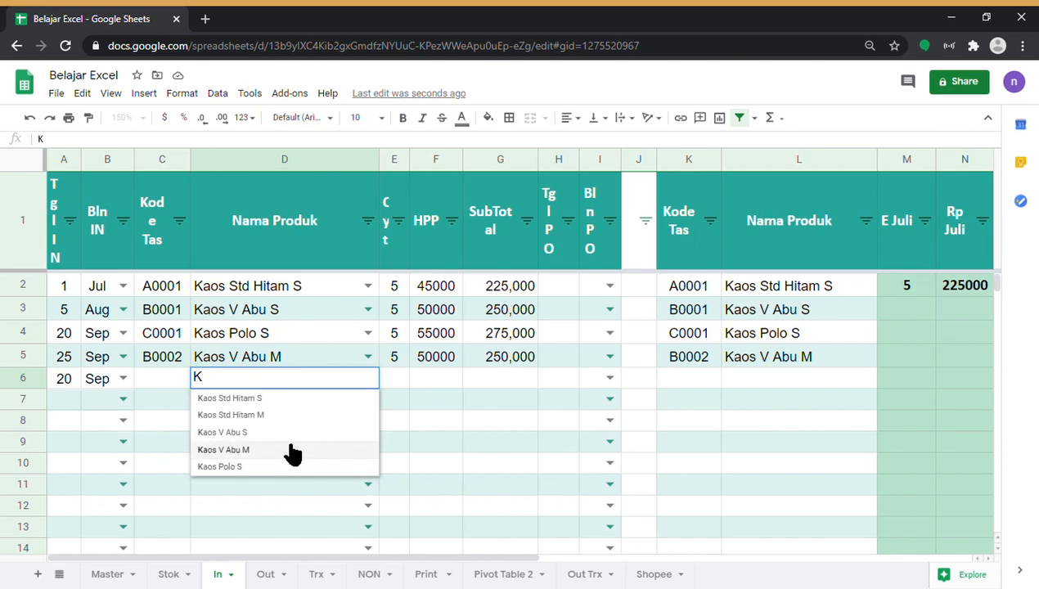
left_click(435, 426)
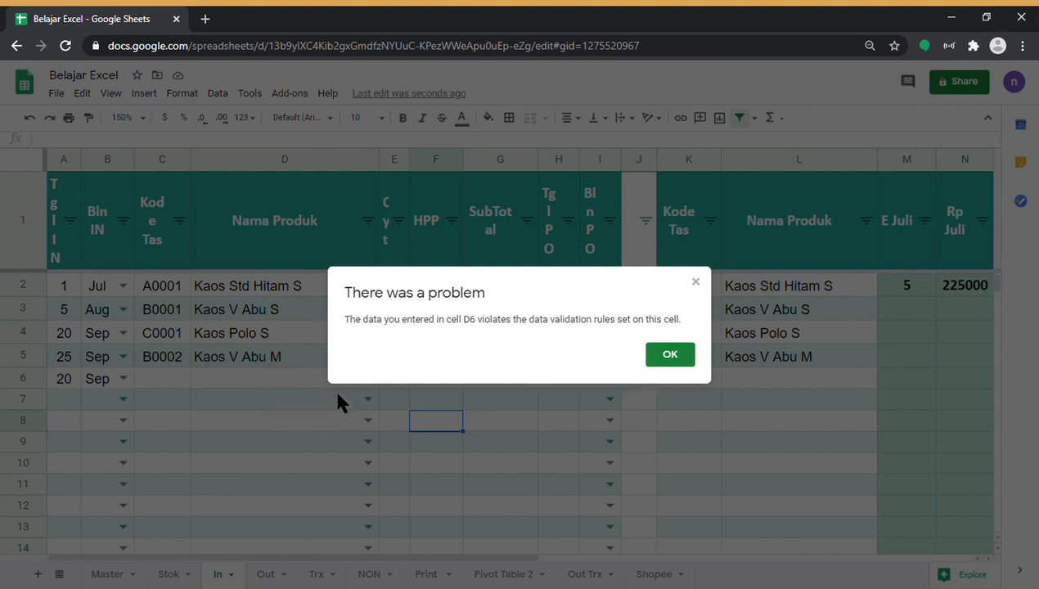
left_click(670, 357)
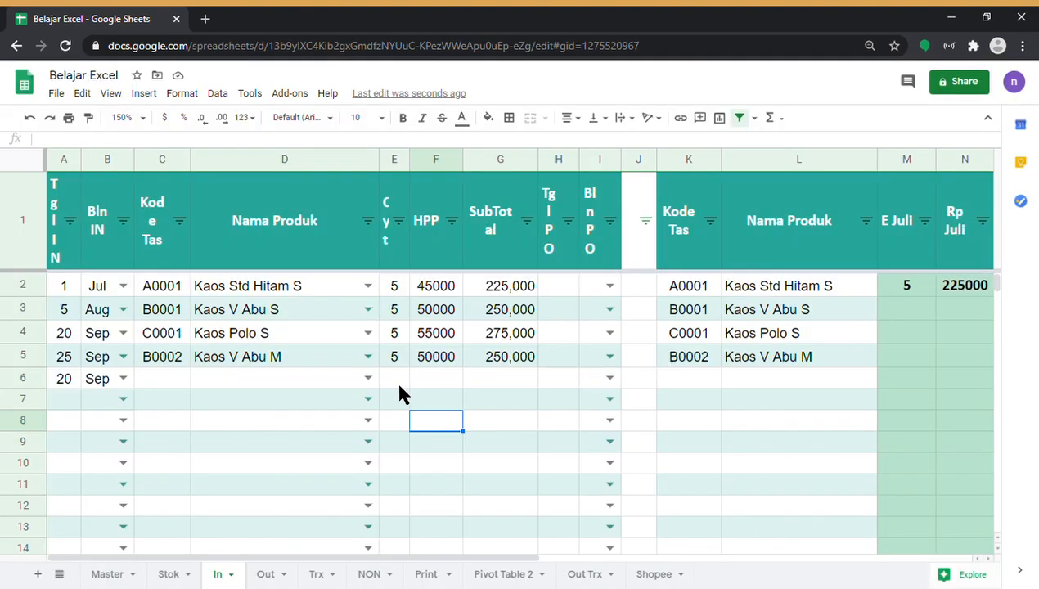
Choose Kaos V Abu S as the product in row 6 and enter a quantity of 5
left_click(282, 378)
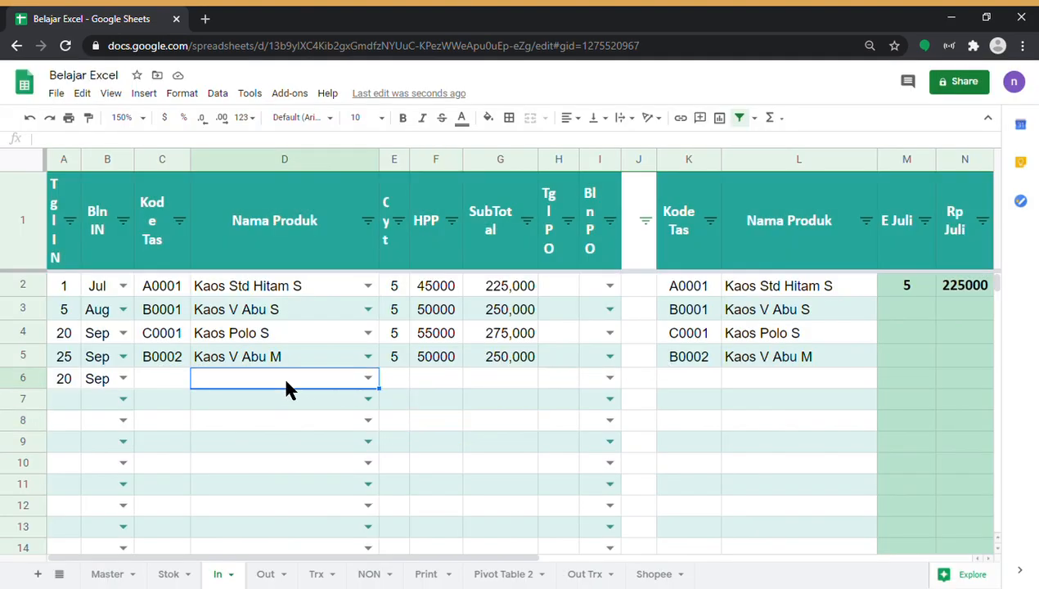
left_click(368, 378)
left_click(311, 433)
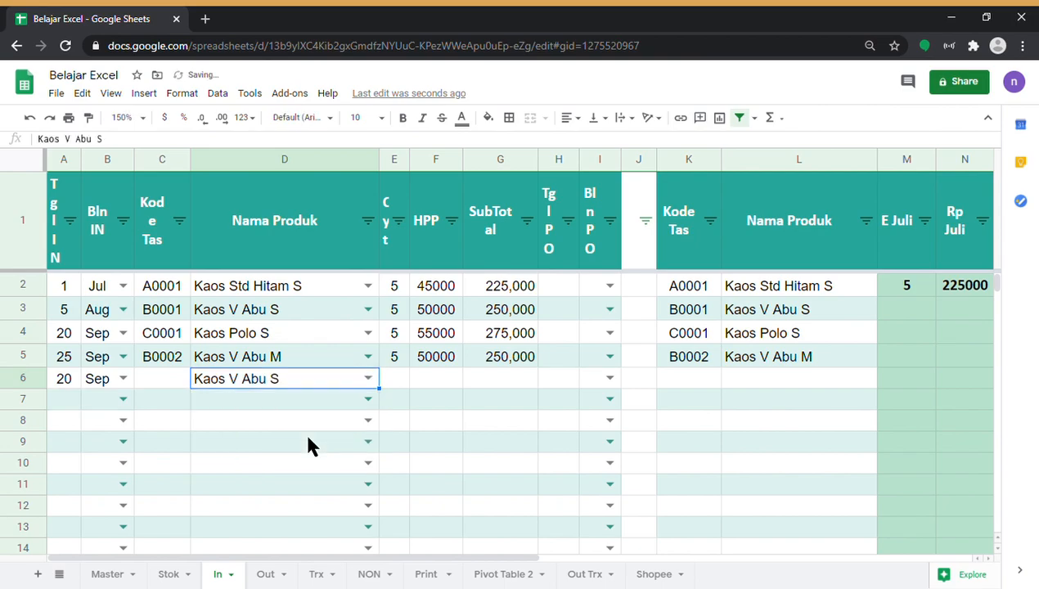
left_click(394, 381)
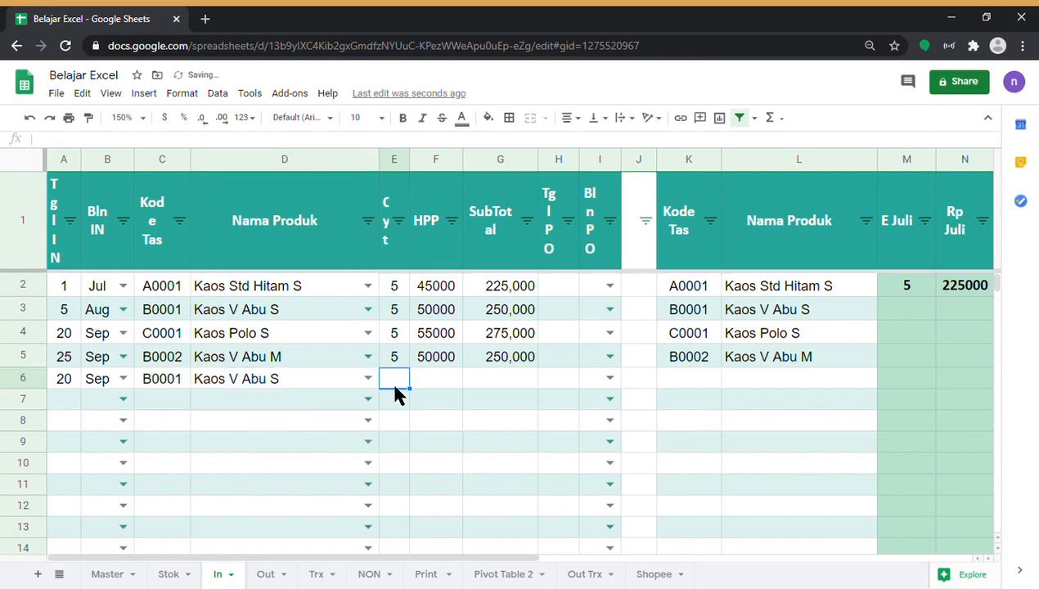
type("5")
left_click(432, 399)
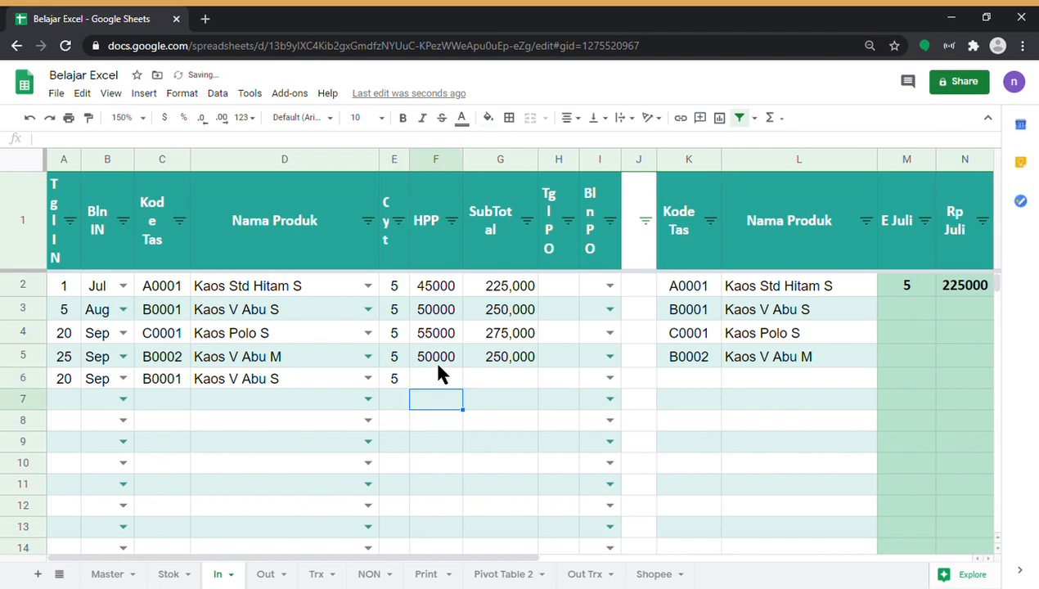
Extend the HPP and SubTotal formulas from row 5 down to row 6
left_click(436, 362)
mouse_move(471, 375)
left_mouse_down()
mouse_move(470, 399)
mouse_move(467, 384)
left_mouse_up()
left_click(448, 384)
left_click(489, 364)
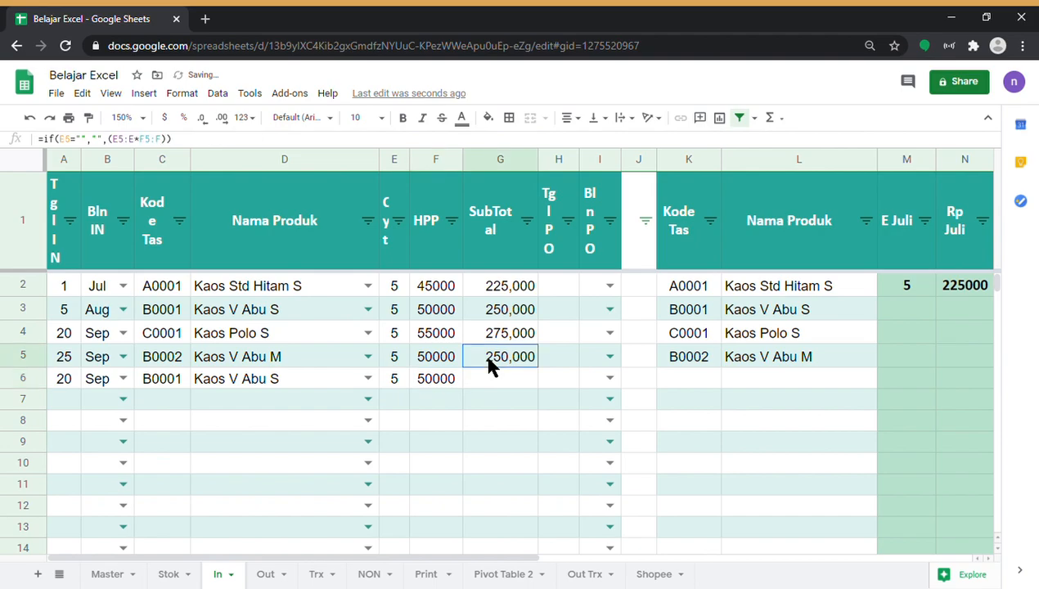
left_click_drag(547, 378, 548, 394)
left_click(499, 383)
left_click(439, 385)
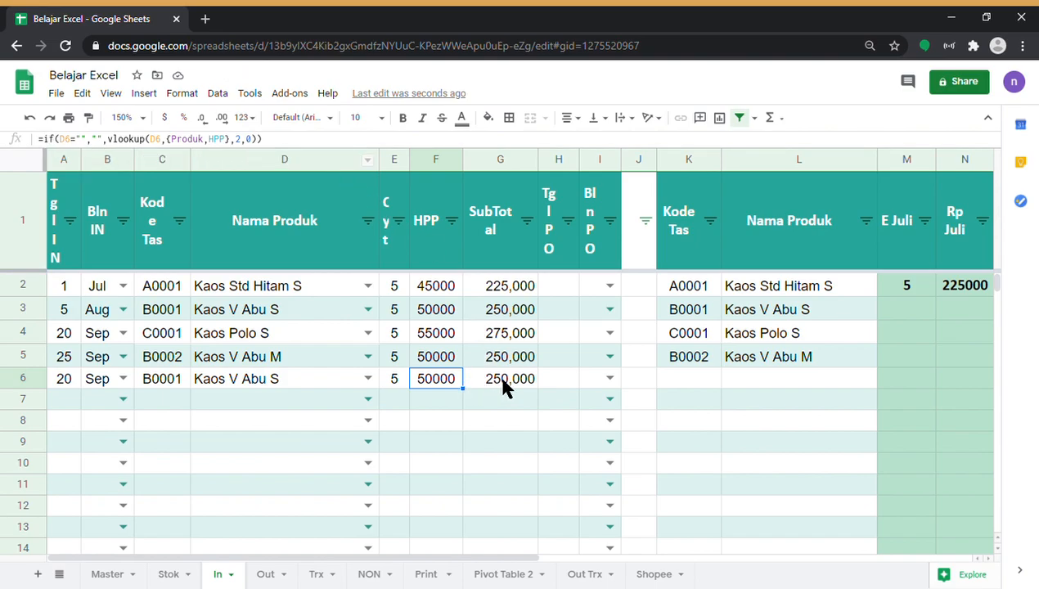
left_click_drag(464, 562, 711, 574)
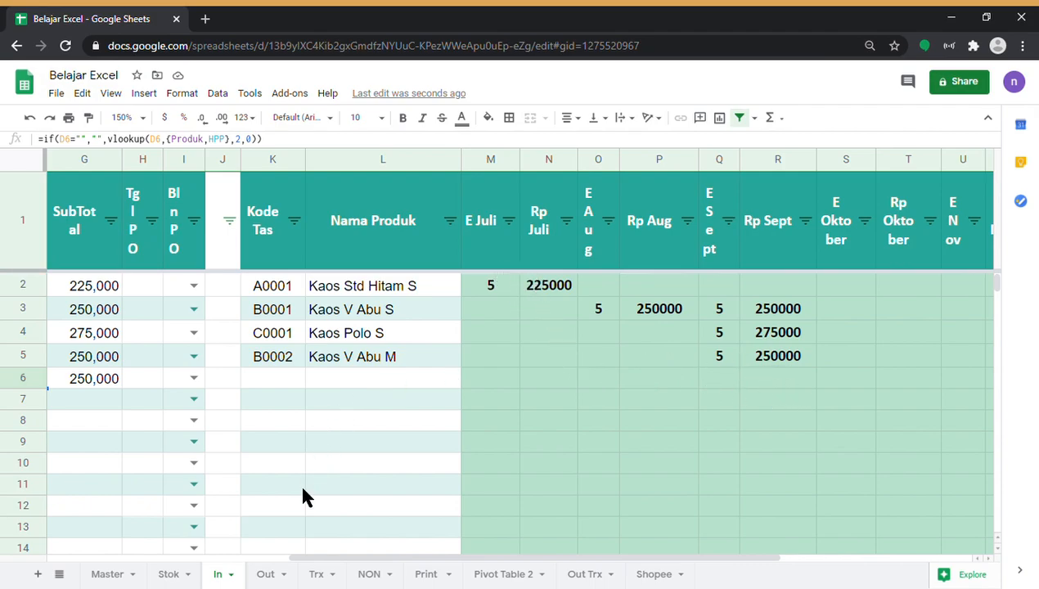
On the Out sheet, clear the Ket, Nama Produk, Month and Jml entries in rows 2 and 3
left_click(270, 575)
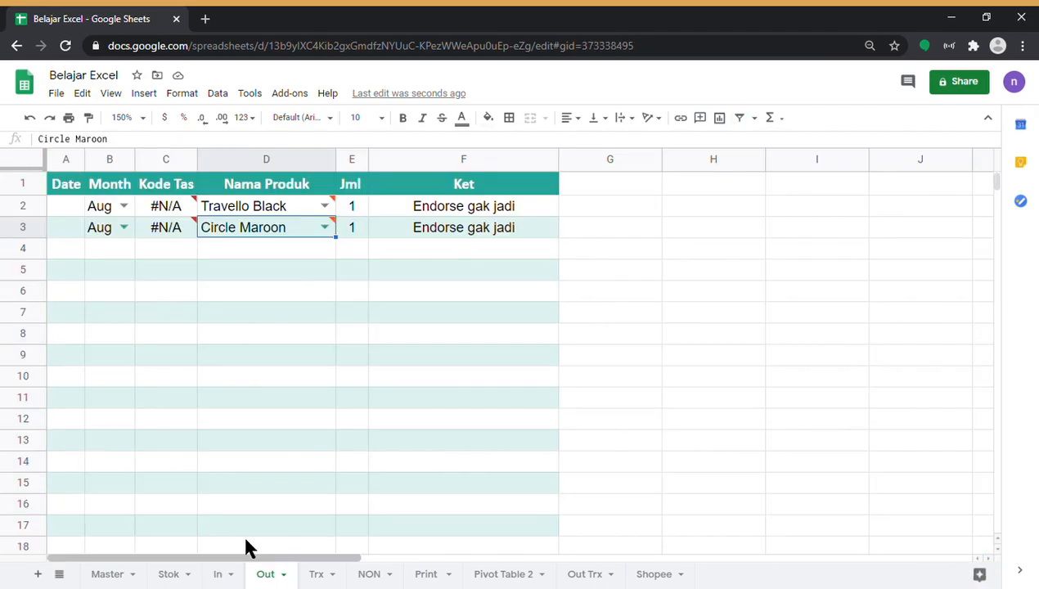
left_click(265, 212)
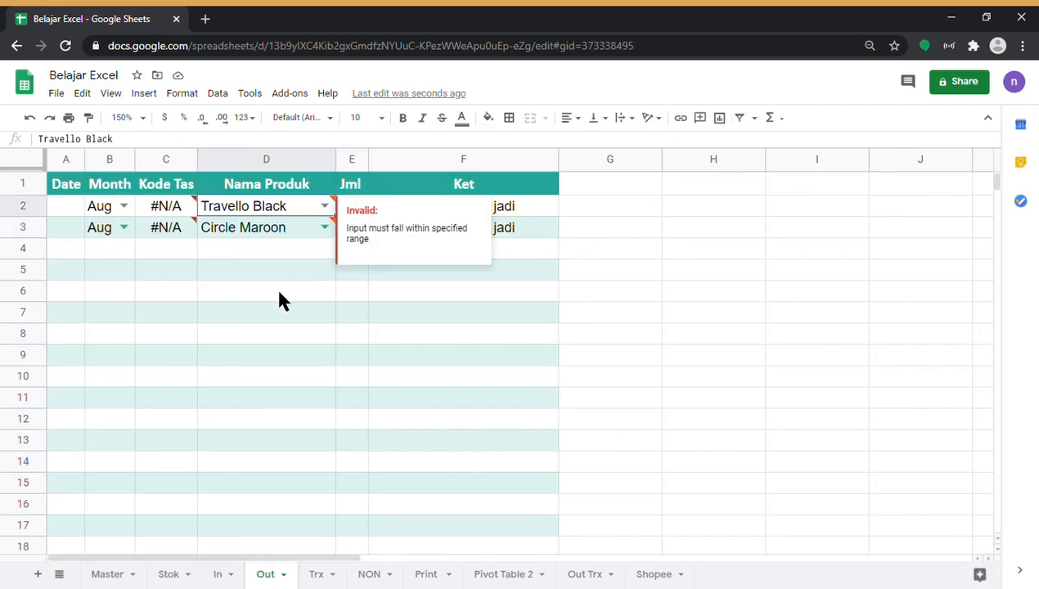
left_click_drag(459, 213, 457, 233)
key("Delete")
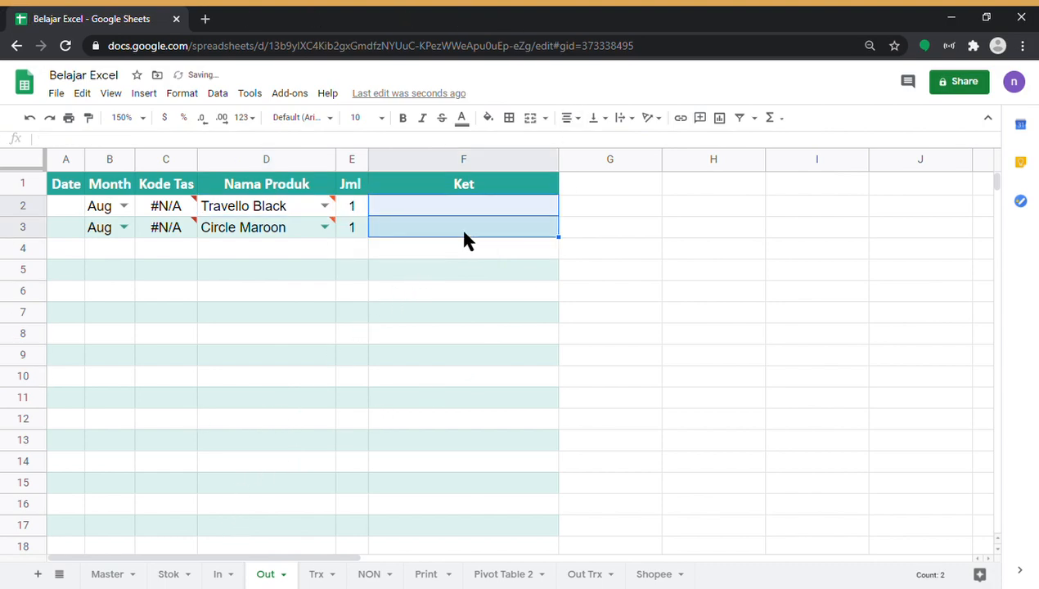
left_click_drag(273, 217, 278, 235)
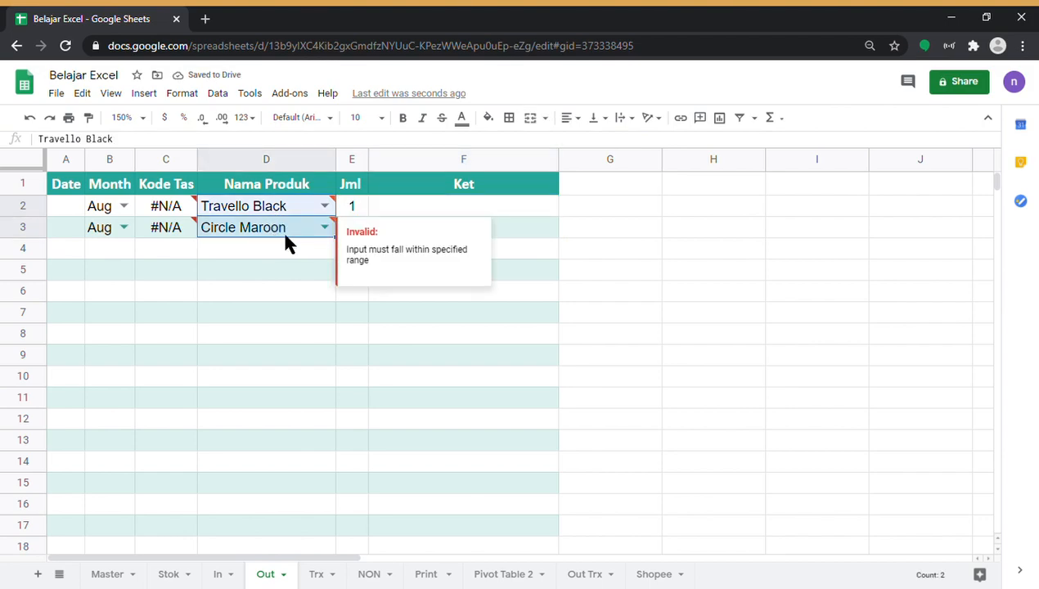
key("Delete")
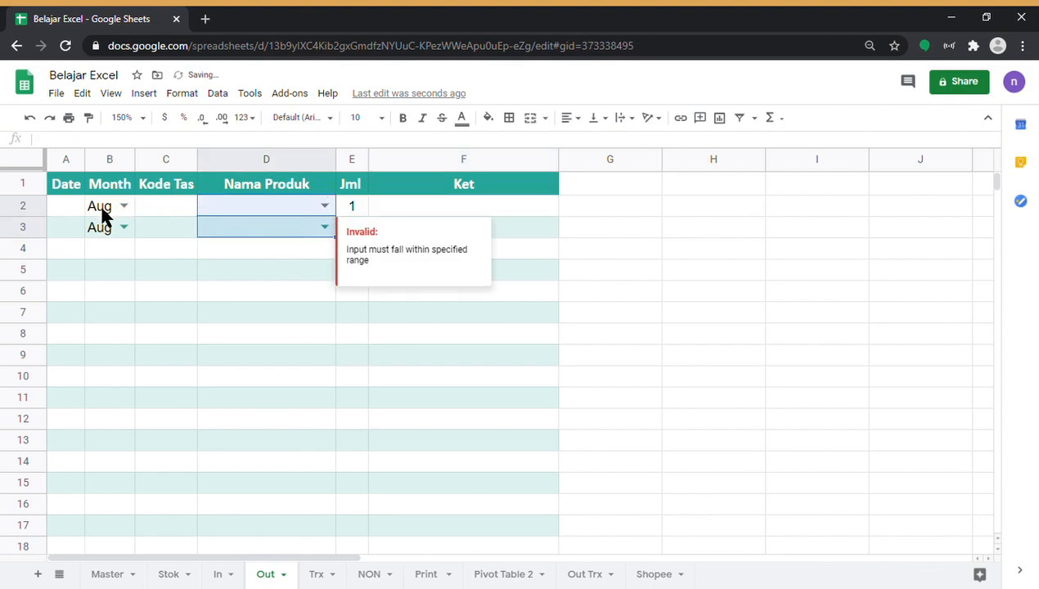
left_click_drag(102, 210, 104, 237)
key("Delete")
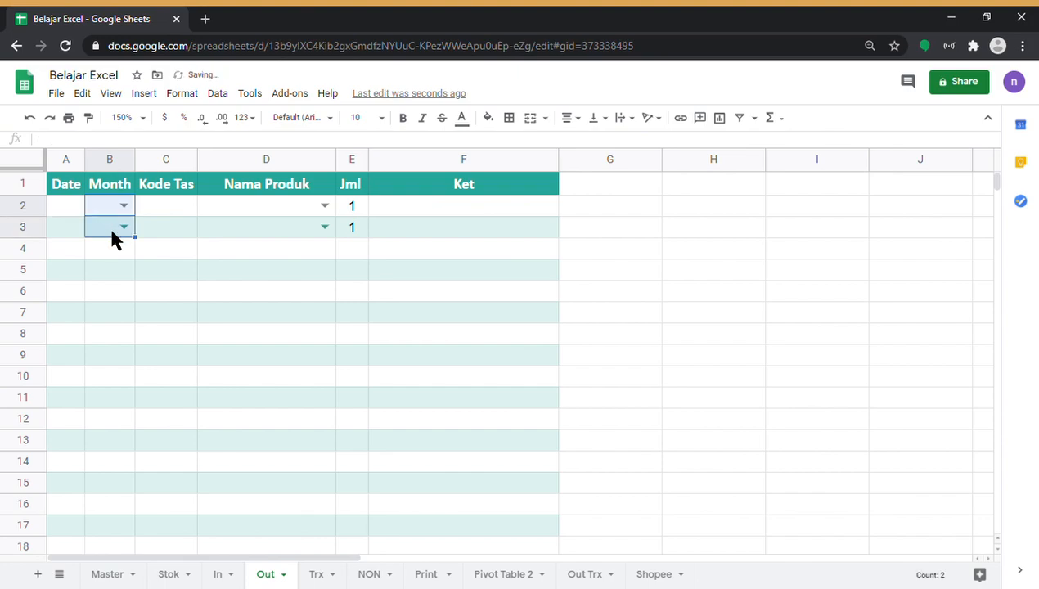
left_click_drag(343, 208, 352, 245)
key("Delete")
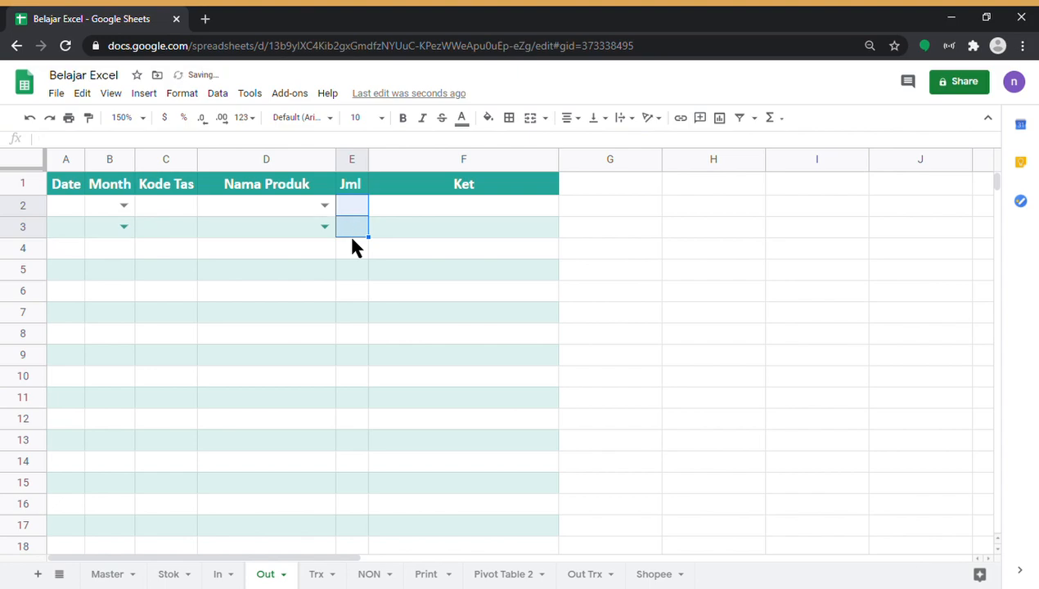
left_click(541, 234)
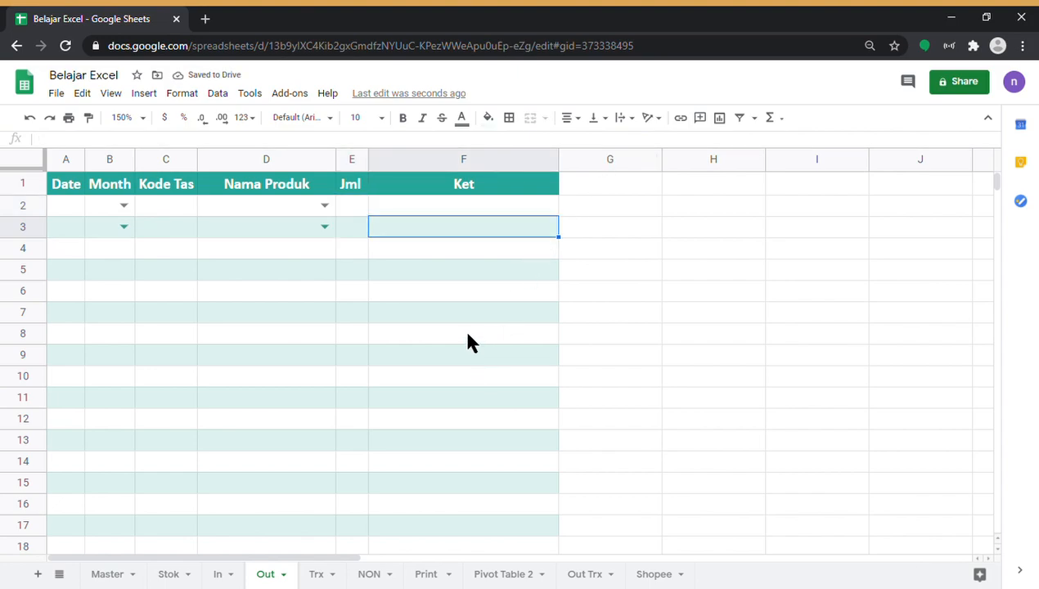
On the Trx sheet, examine the Tgl Kirim entries, the Bln Kirim choices and the NO TRX numbering formula
left_click(320, 575)
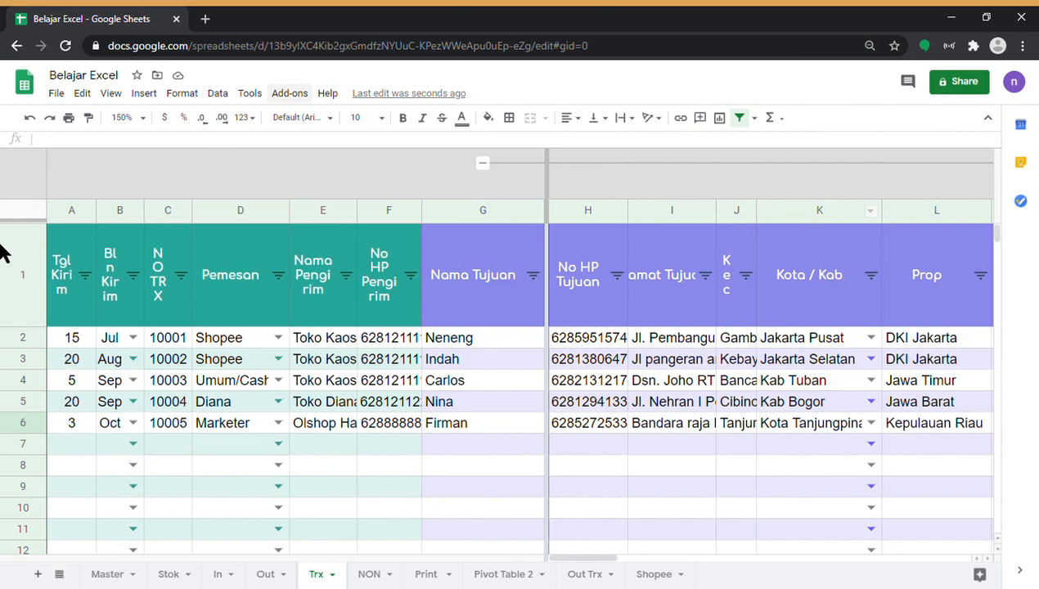
left_click(68, 347)
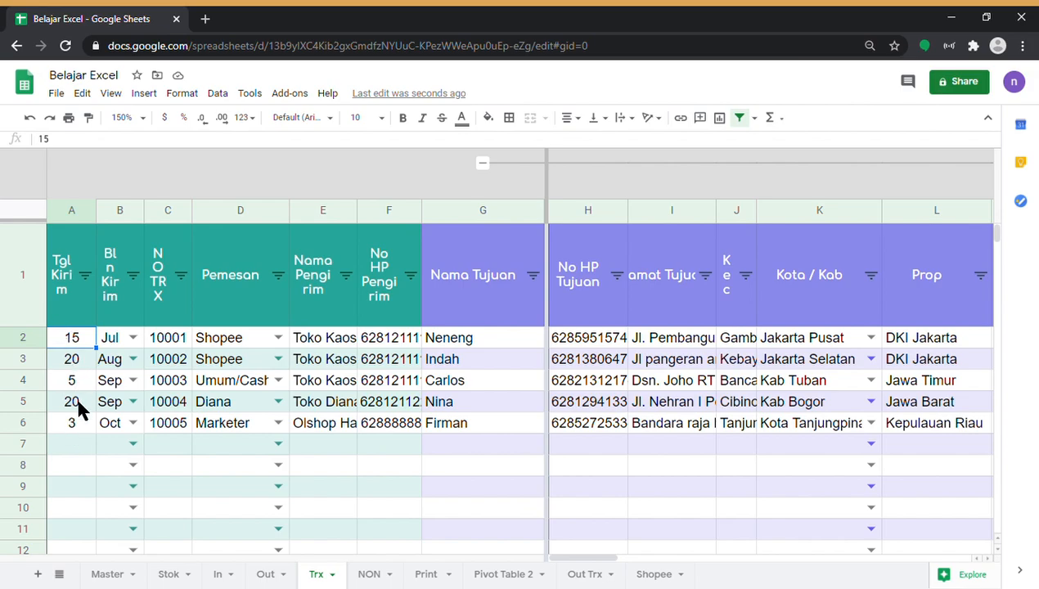
left_click(131, 444)
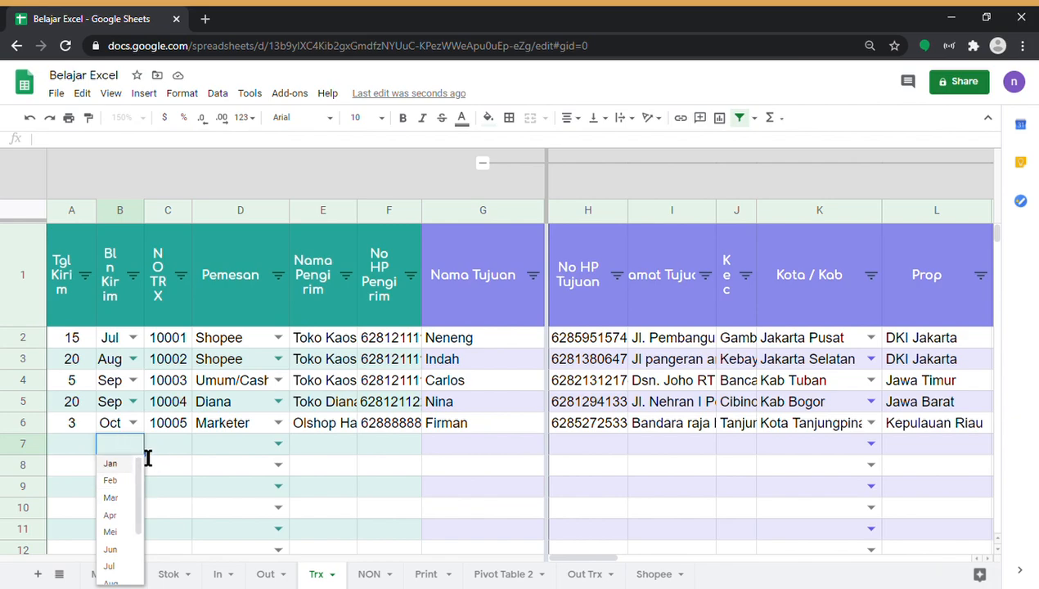
type("a")
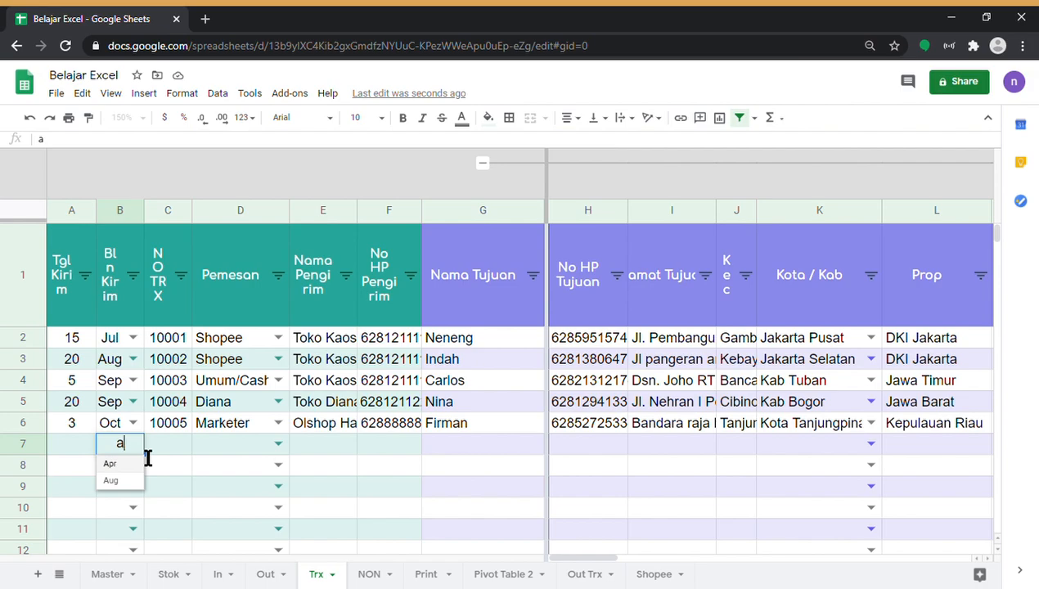
key("BackSpace")
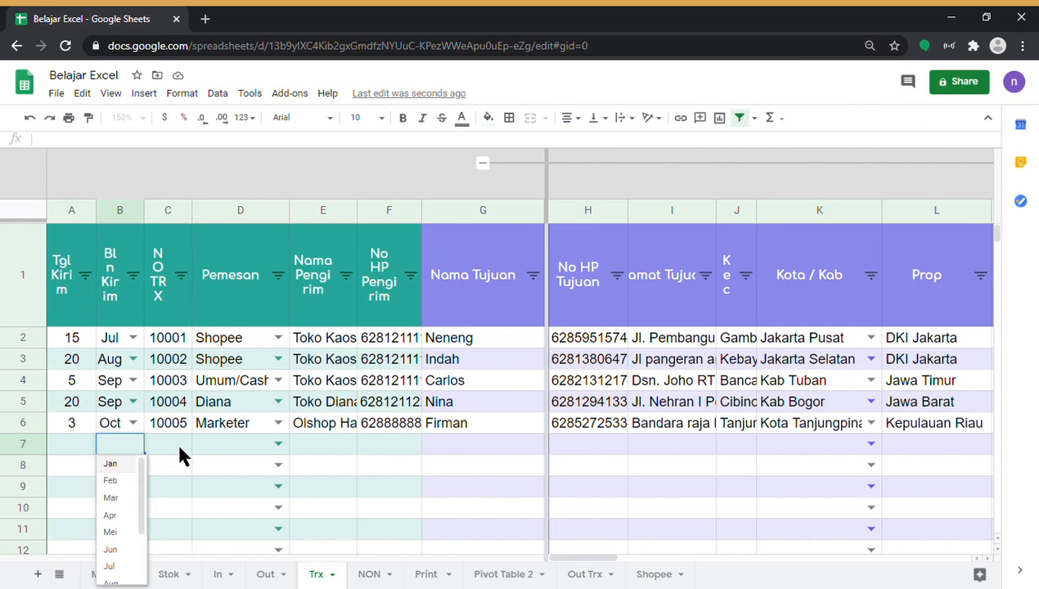
left_click(179, 445)
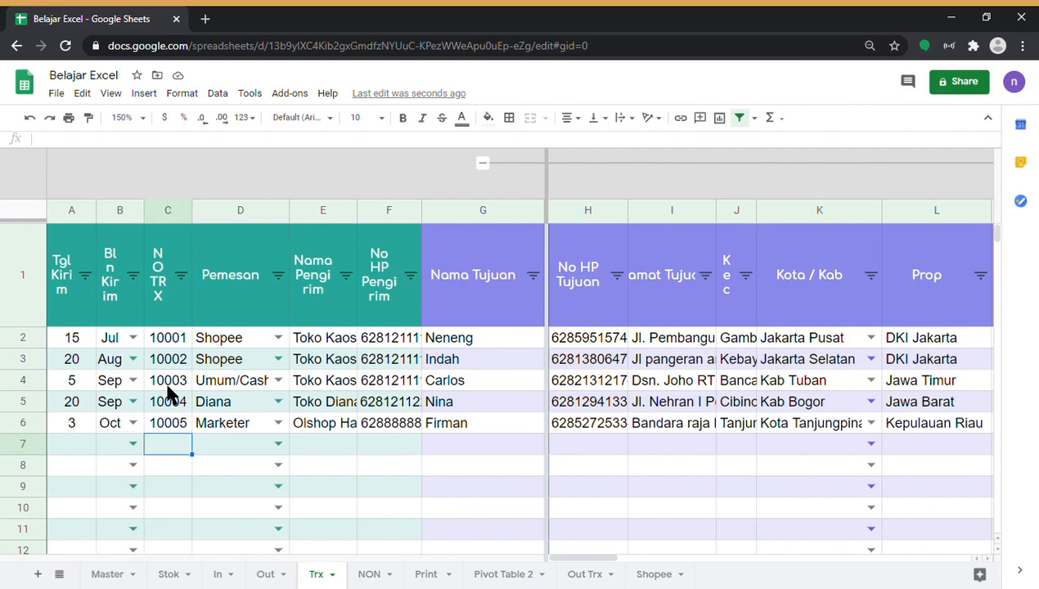
left_click(180, 343)
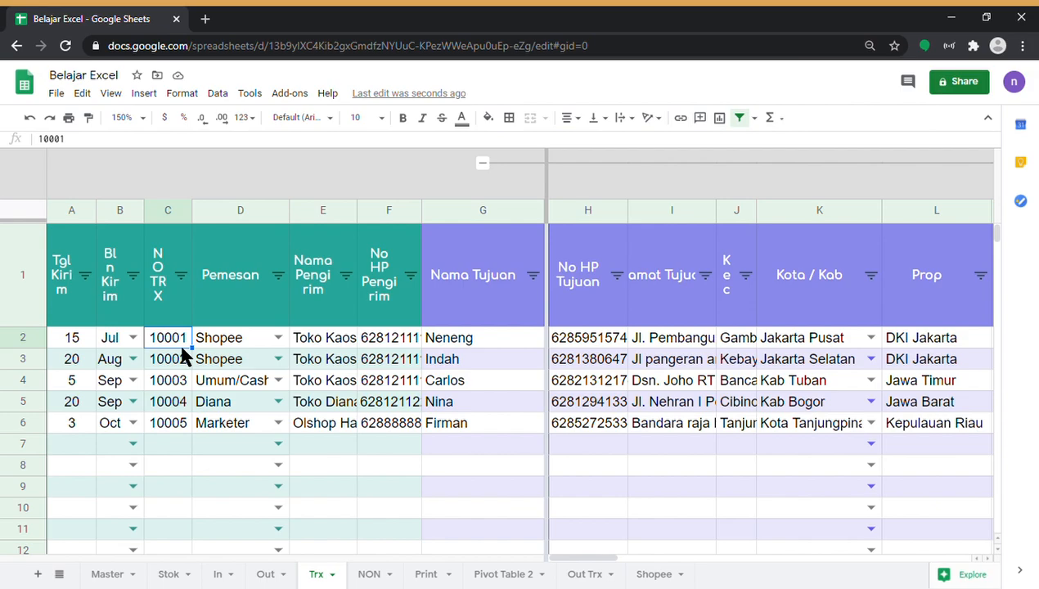
left_click(173, 365)
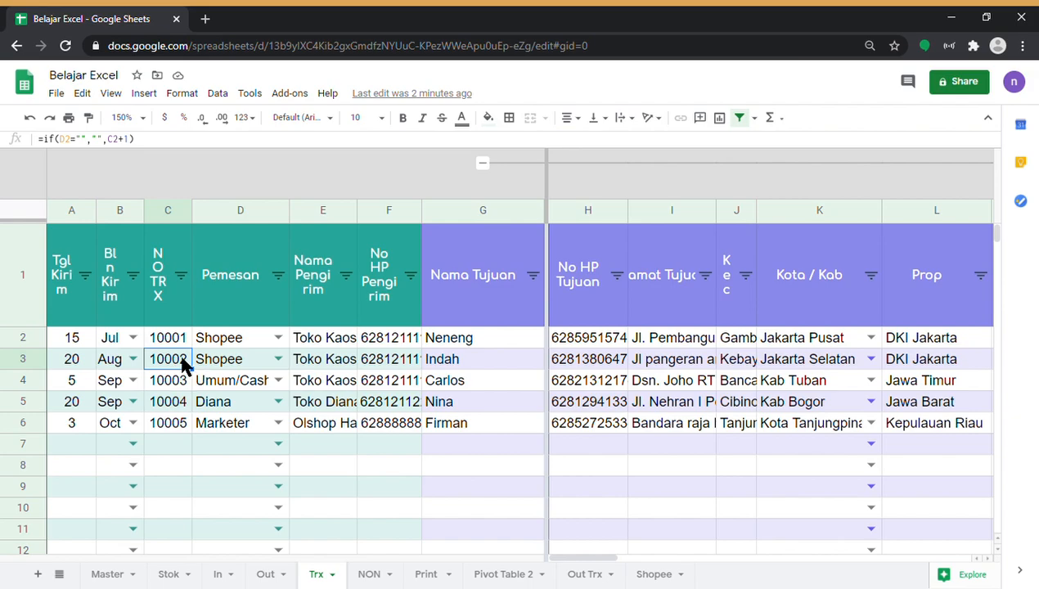
In row 7, set Pemesan to Shopee and Bln Kirim to Mar
left_click(221, 443)
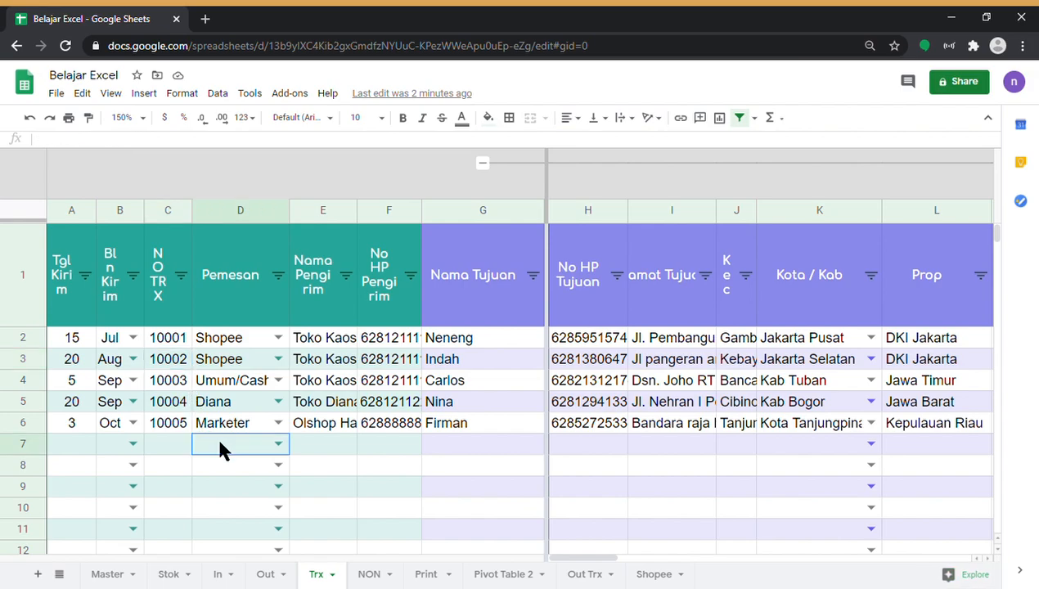
type("S")
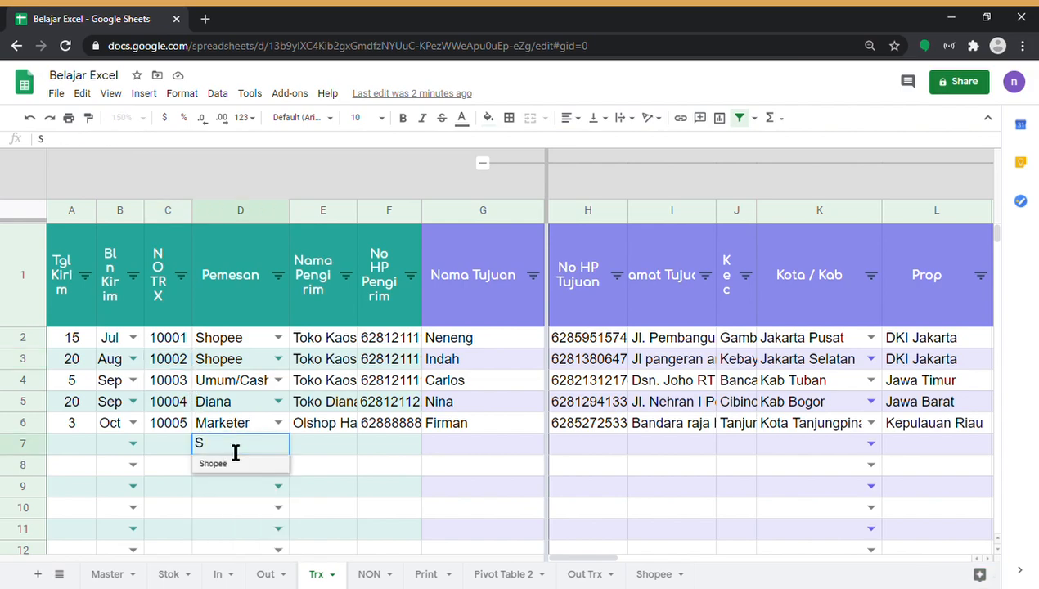
left_click(241, 466)
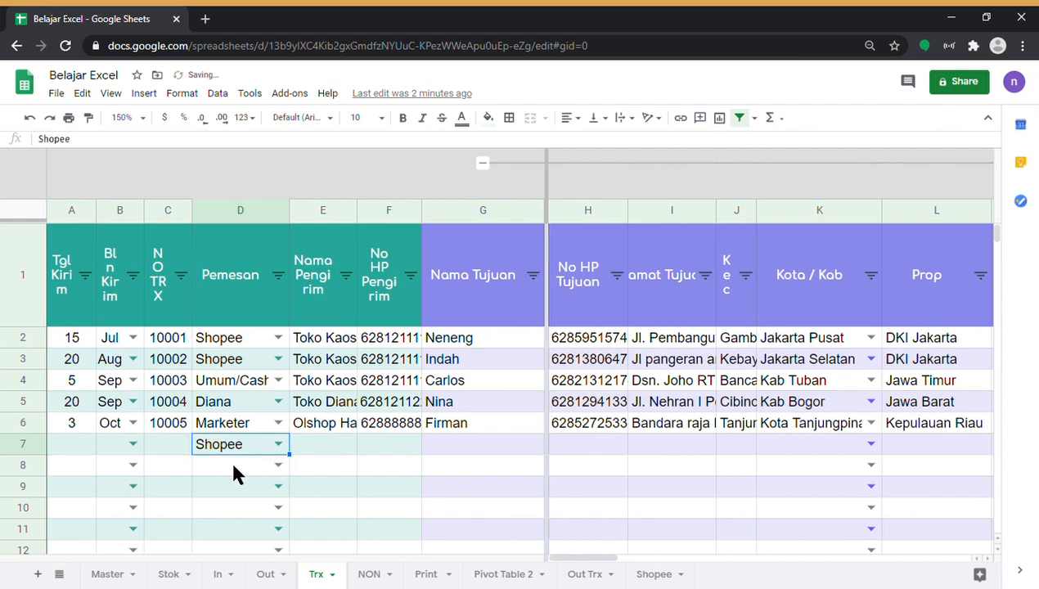
left_click(131, 445)
left_click(115, 495)
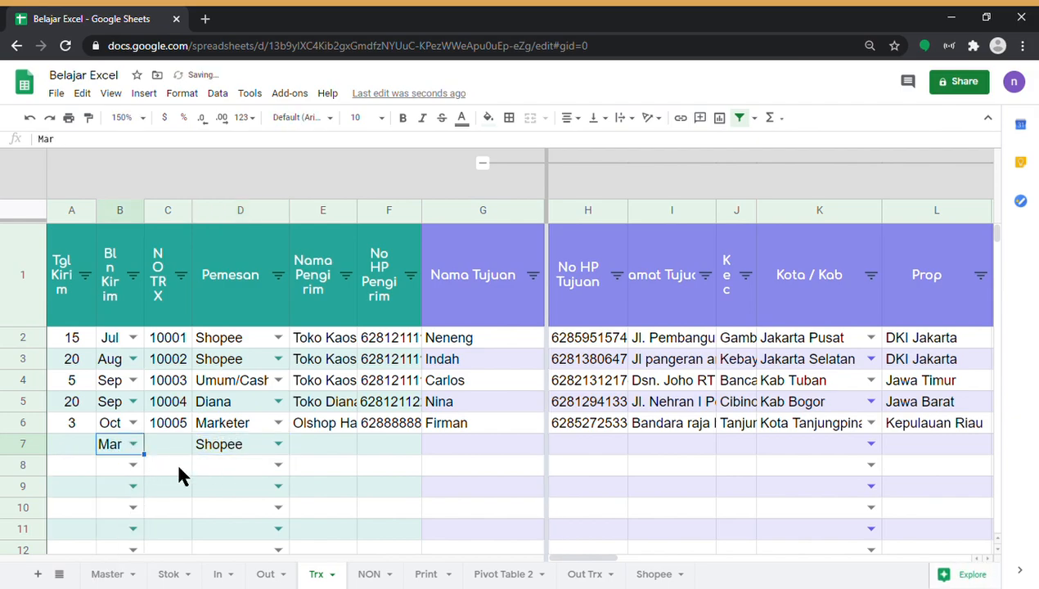
Extend the NO TRX formula from row 6 to row 7 and clear row 7's Bln Kirim and Pemesan entries
left_click(167, 430)
left_click_drag(192, 433, 196, 454)
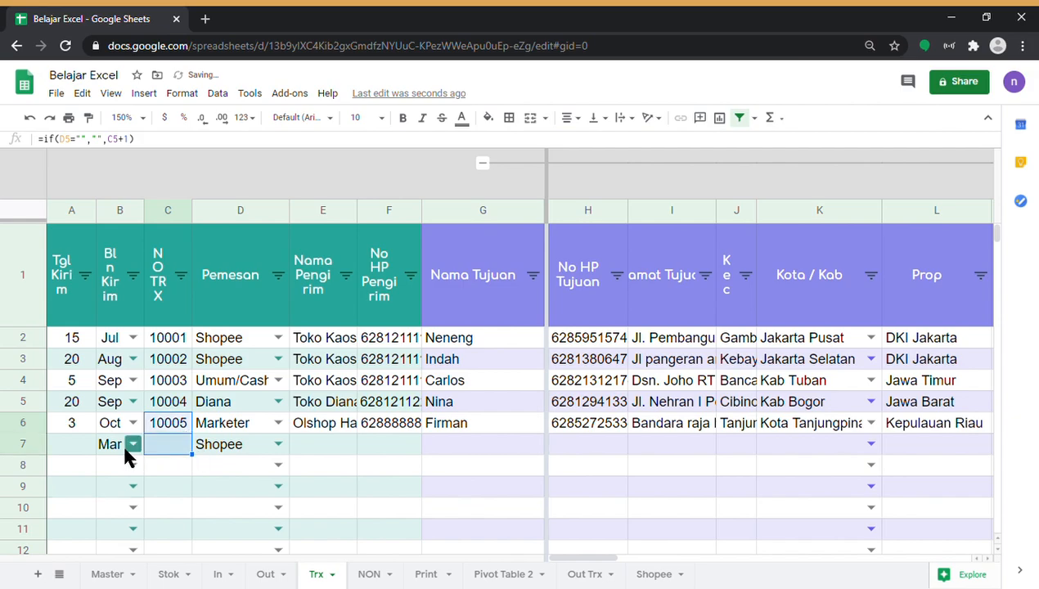
left_click(118, 442)
key("Delete")
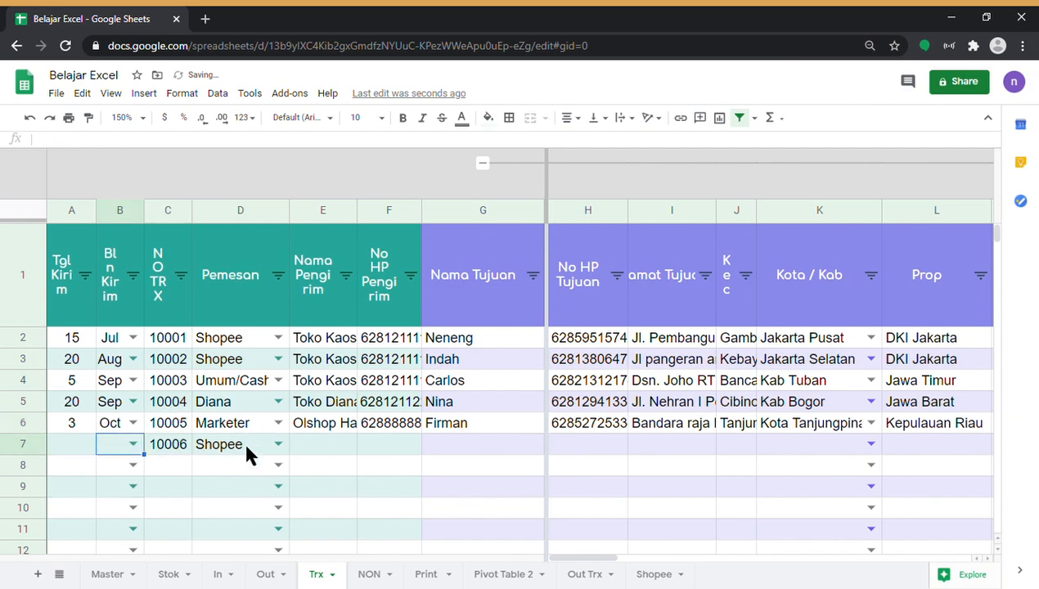
left_click(222, 449)
key("Delete")
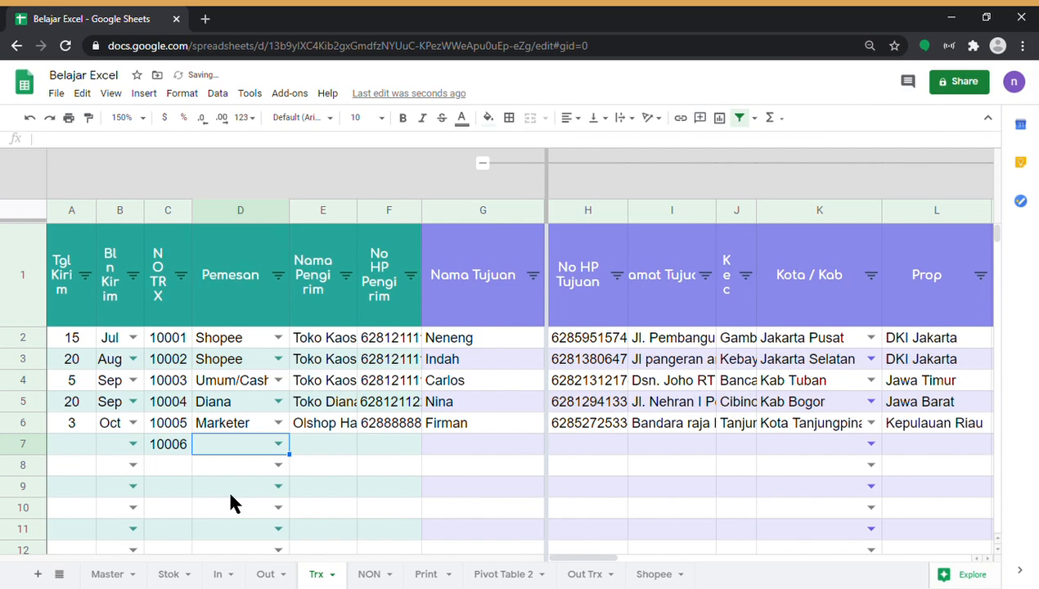
Check the NO TRX formulas in rows 6 and 7 and extend the formula from row 7 into the empty rows below
left_click(227, 487)
left_click(178, 450)
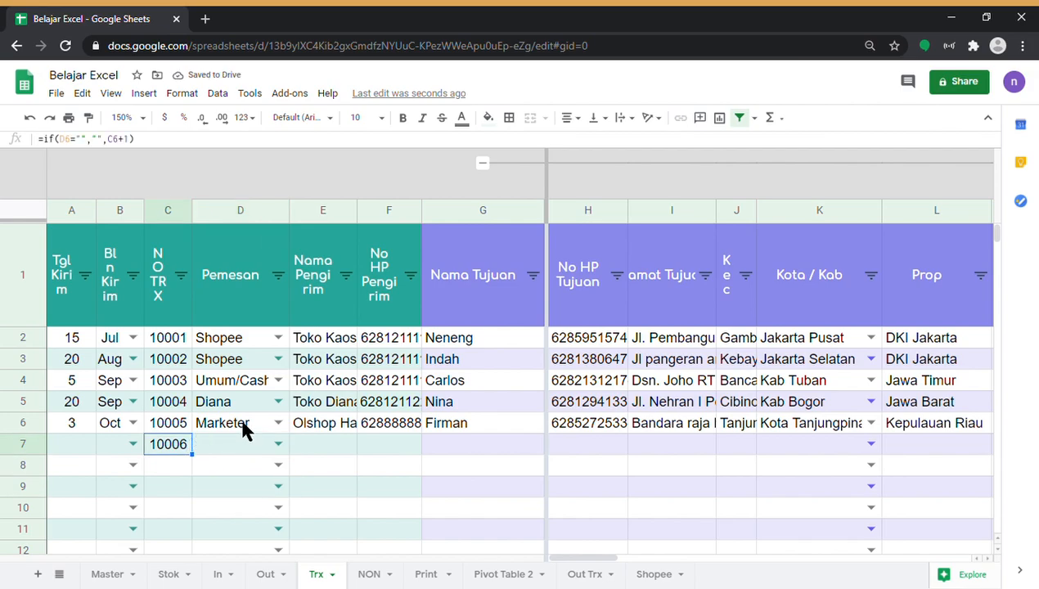
left_click(244, 427)
left_click(177, 431)
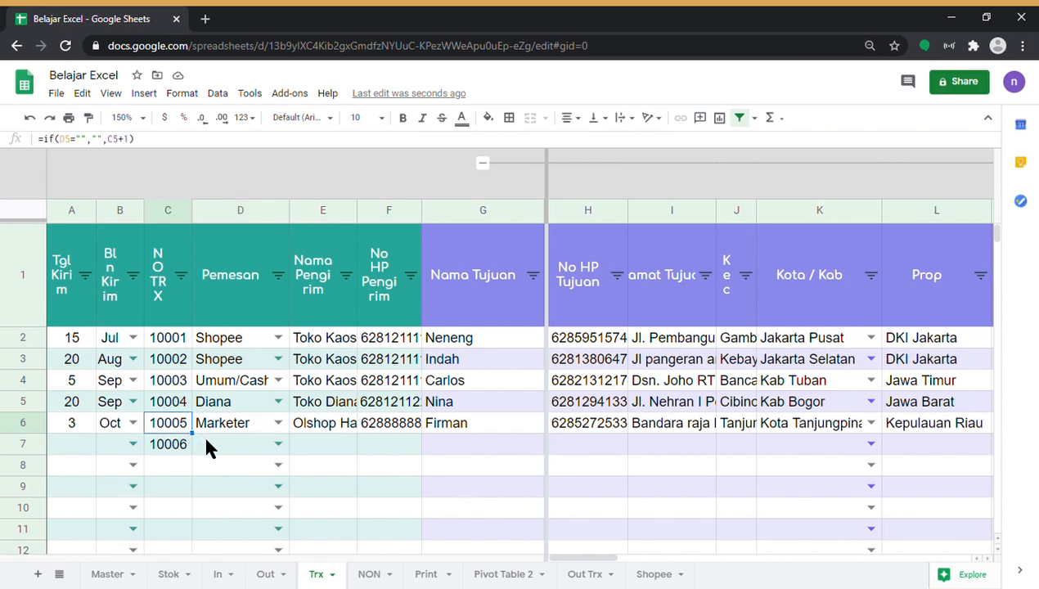
left_click(182, 442)
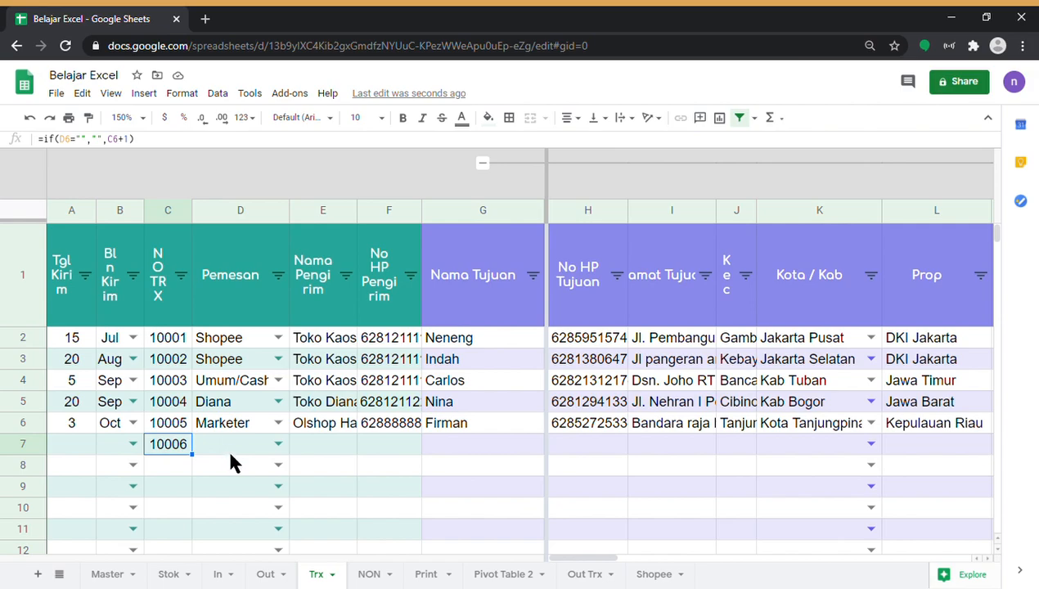
left_click_drag(201, 466, 190, 522)
Set the Pemesan in row 7 to the same reseller as in row 5
left_click(223, 450)
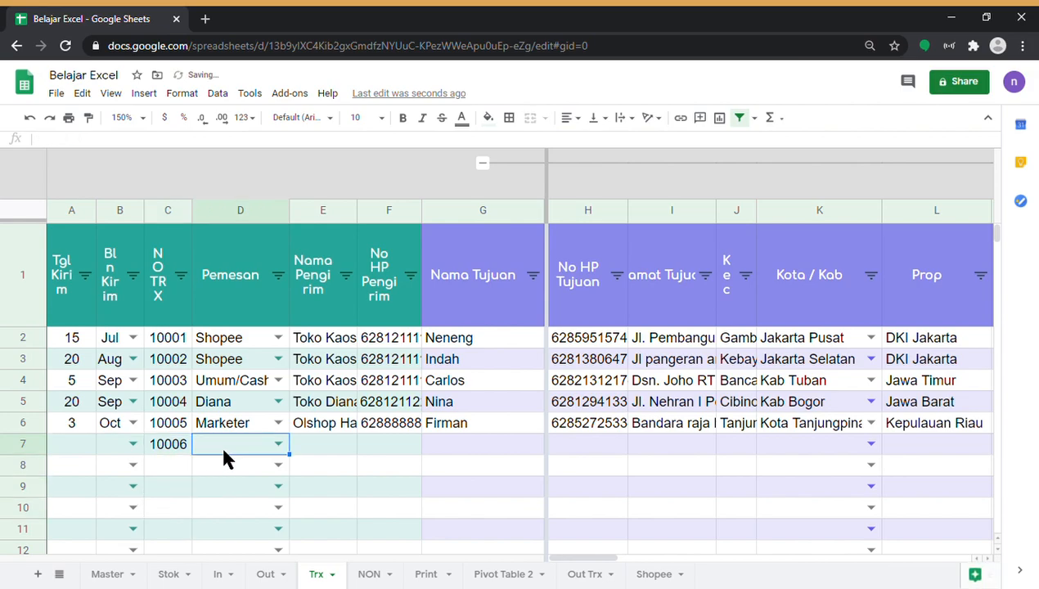
type("D")
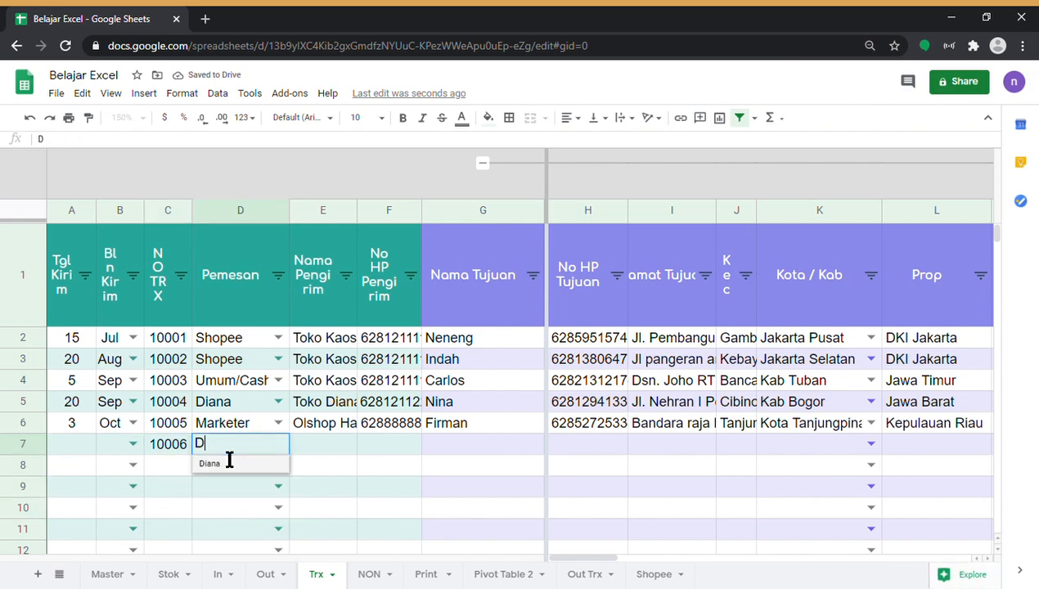
type("iana")
key("Return")
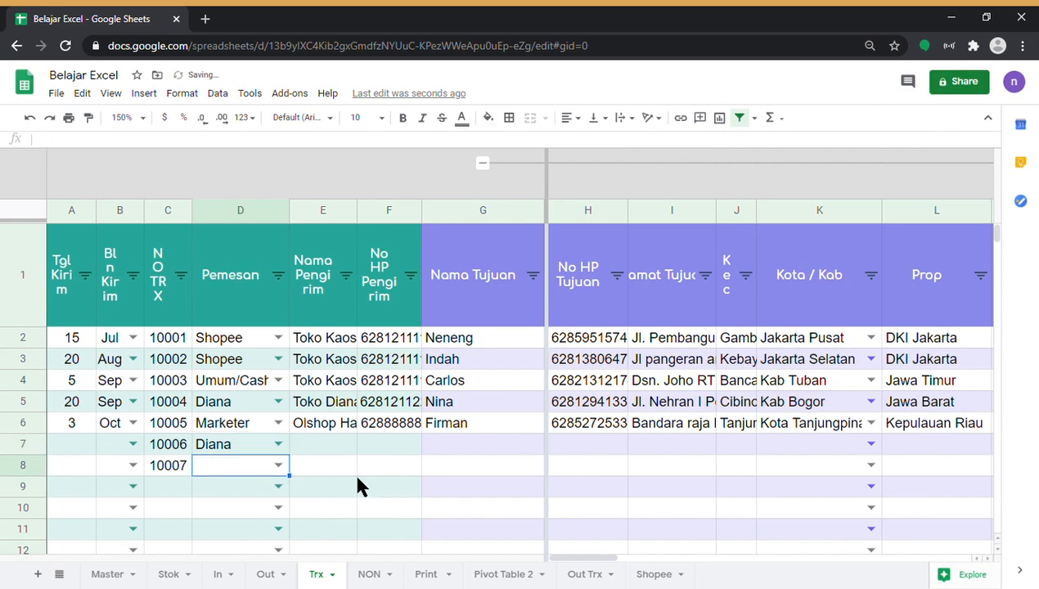
Widen the Nama Pengirim column so the full sender names fit
left_click(401, 485)
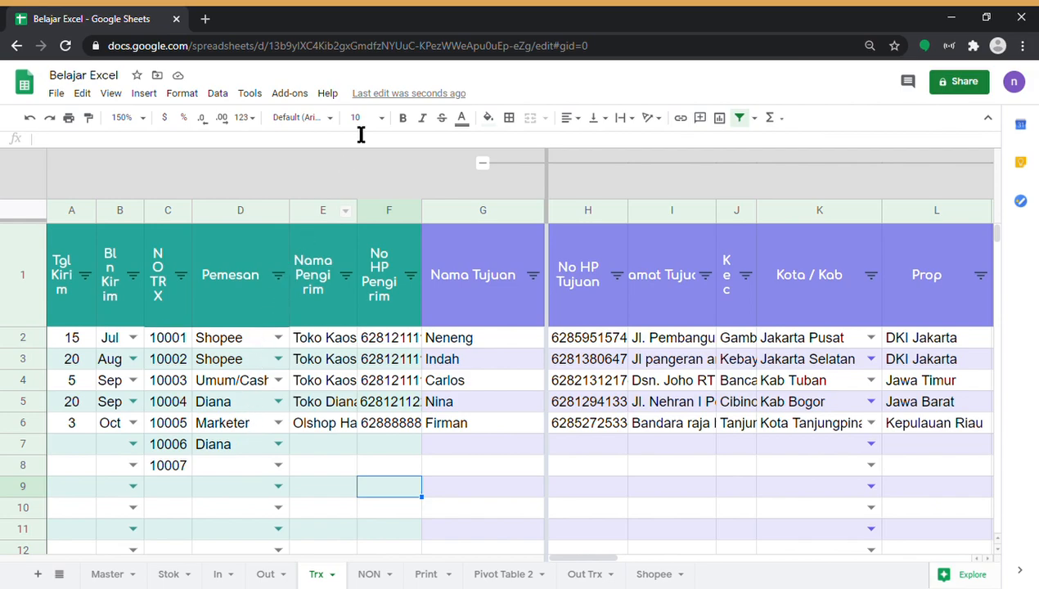
left_click_drag(365, 220, 385, 221)
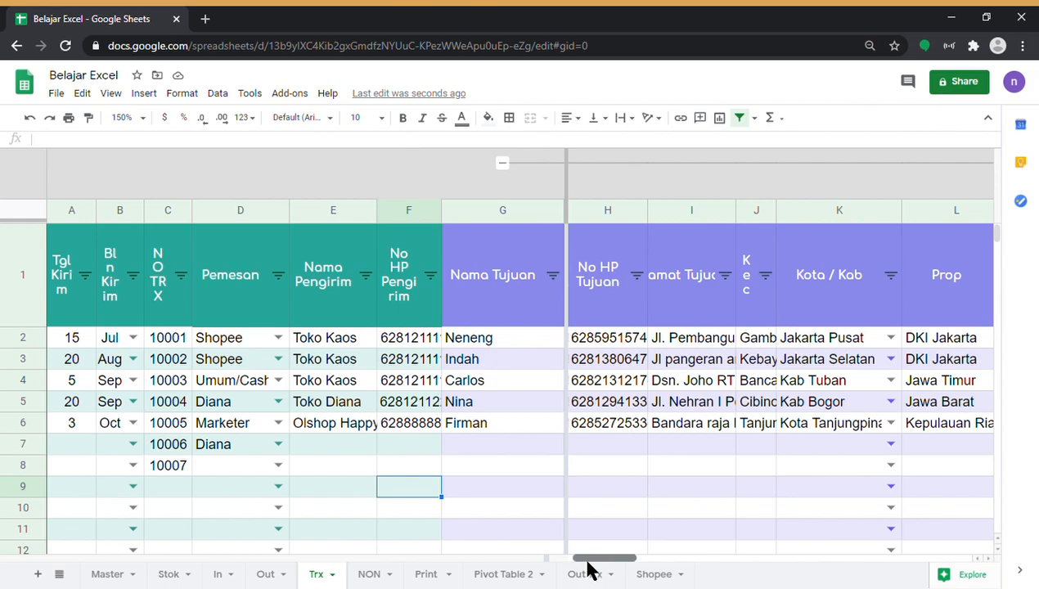
Examine the destination details in row 6, from Nama Tujuan through the address and Kota / Kab to the Prop lookup formula
left_click_drag(587, 561, 603, 565)
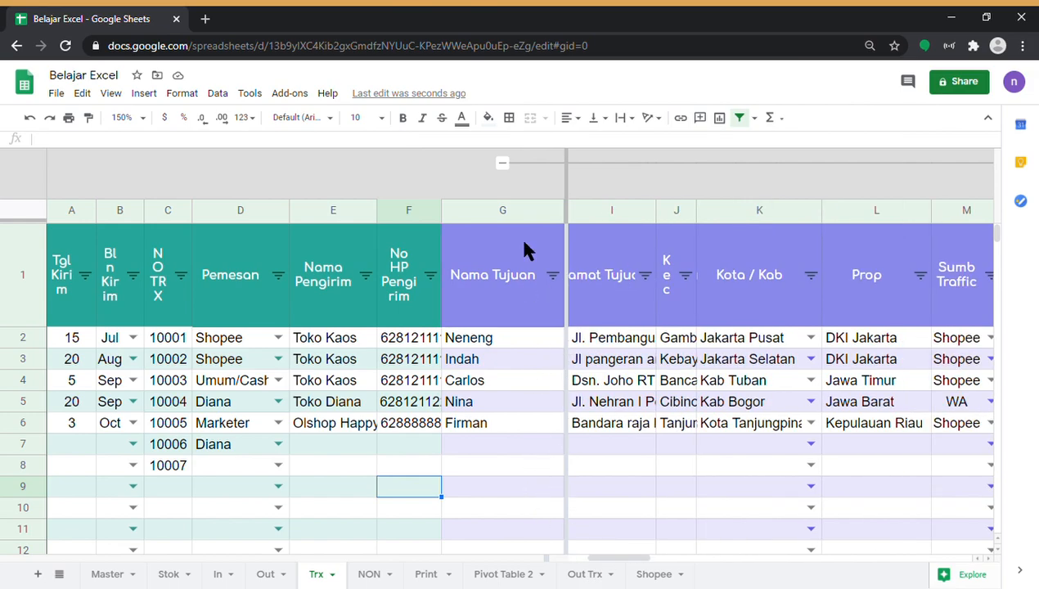
left_click(520, 425)
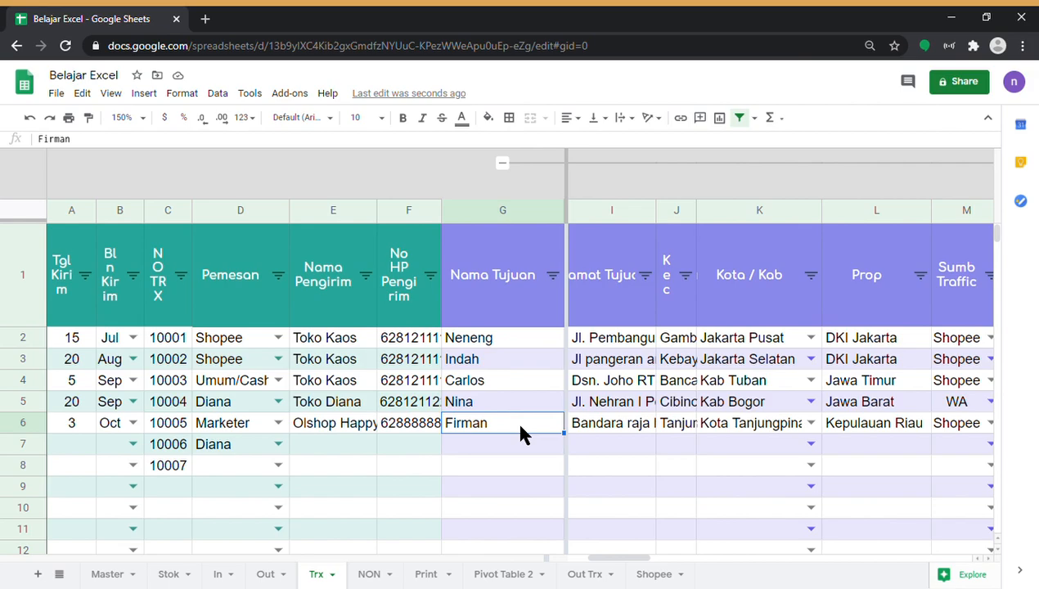
key("Right")
key("Right")
key("Right")
key("Right")
key("Right")
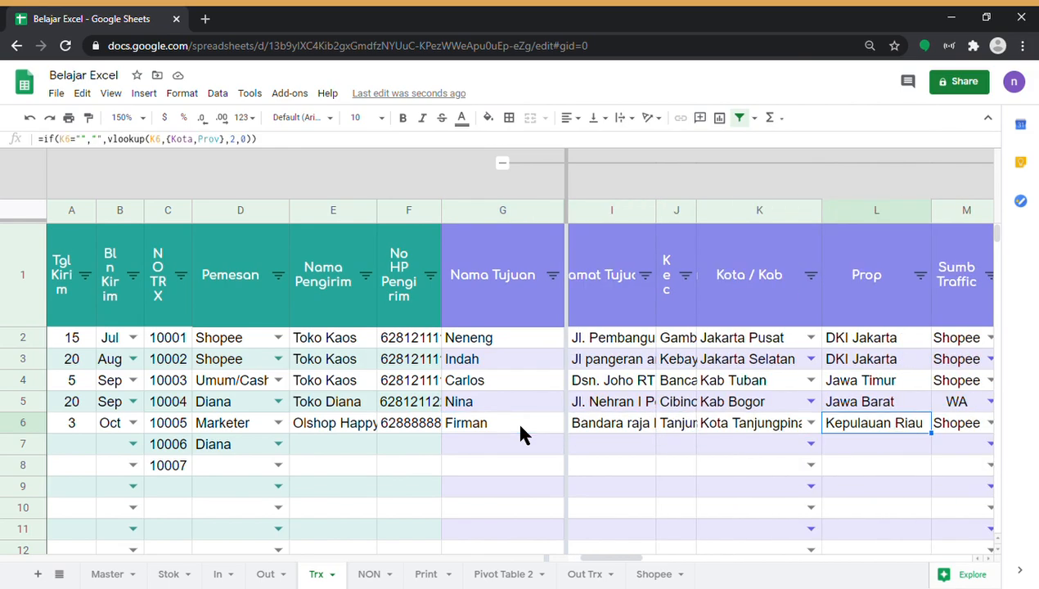
key("Left")
key("Left")
key("Left")
key("Left")
key("Right")
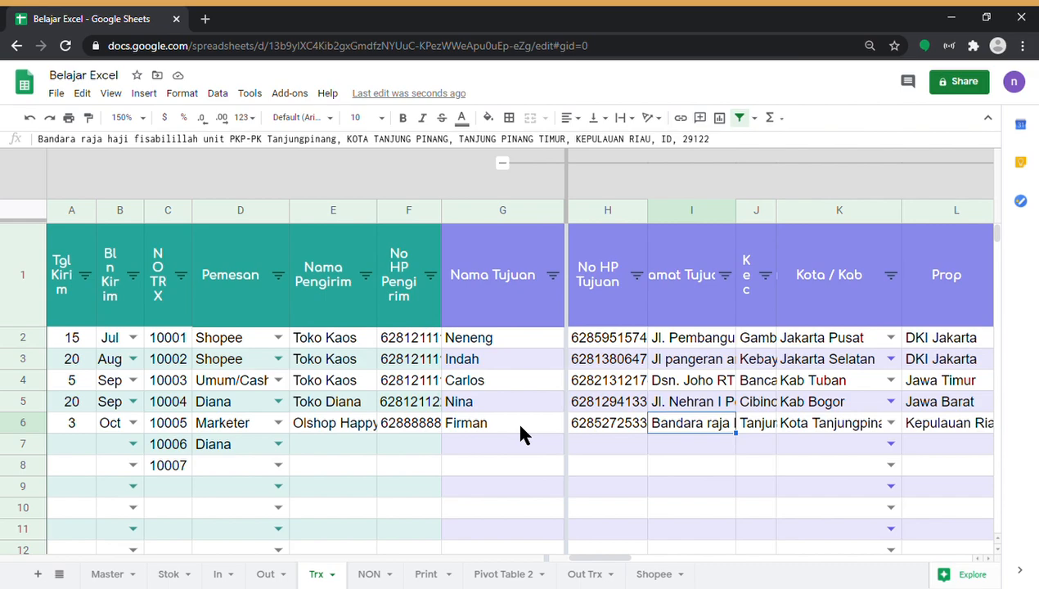
key("Right")
key("Right")
key("Right")
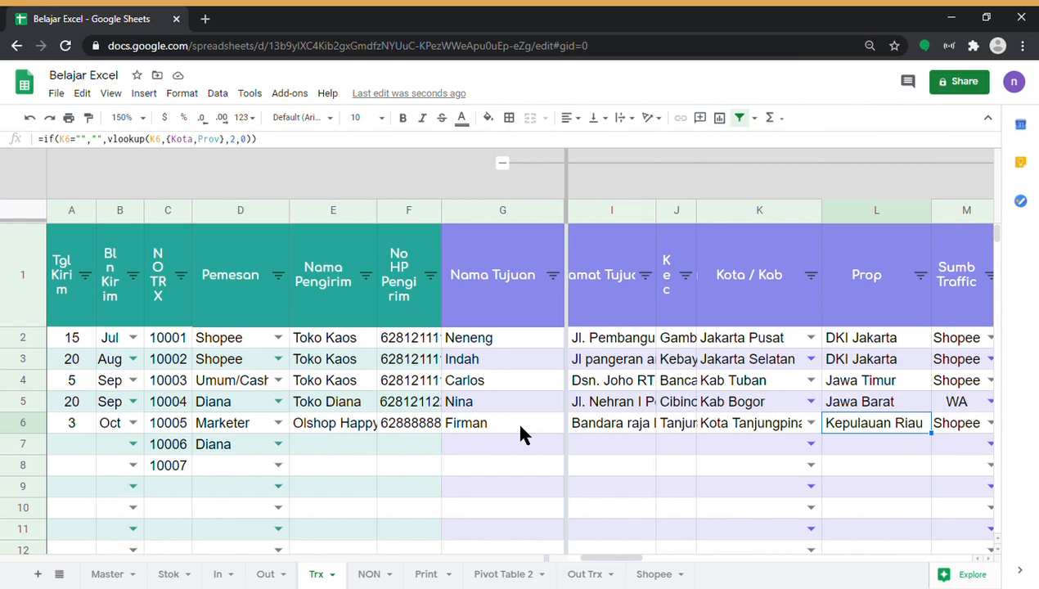
key("Left")
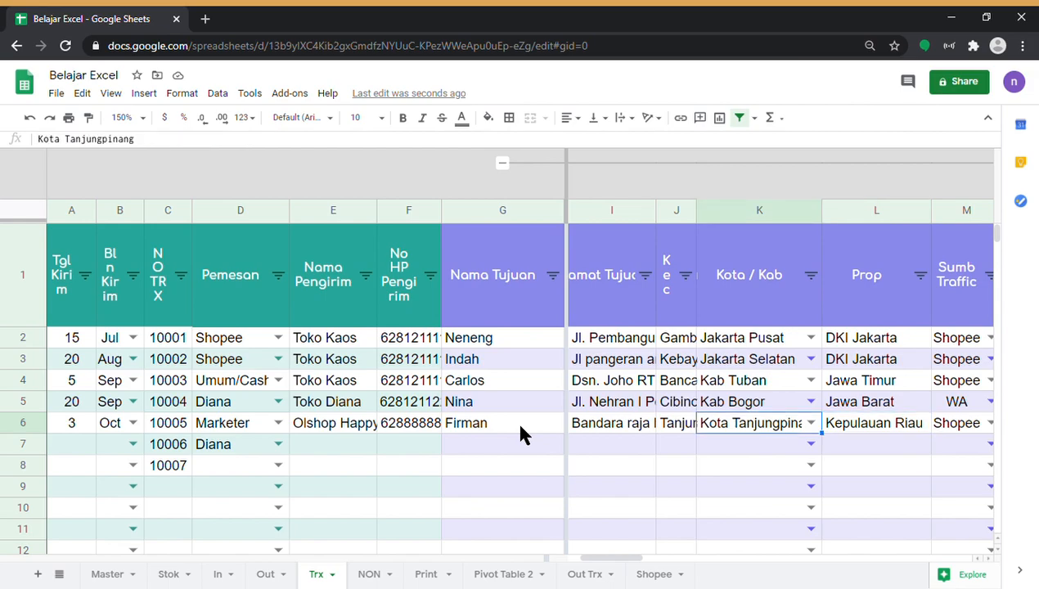
key("Right")
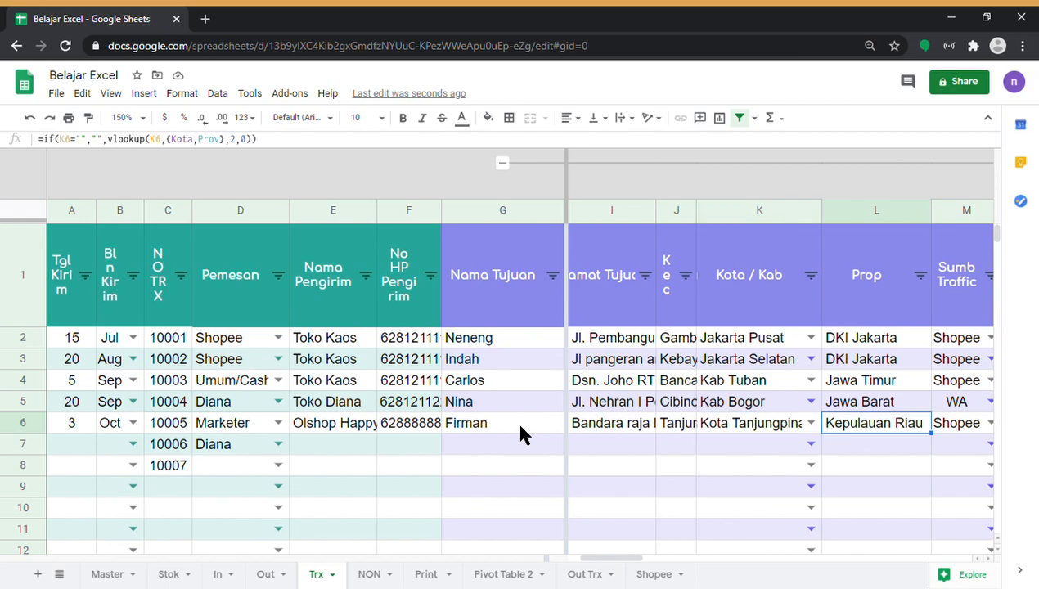
Set the Kota / Kab in row 7 to Kota Bogor from the list of allowed cities
left_click(810, 444)
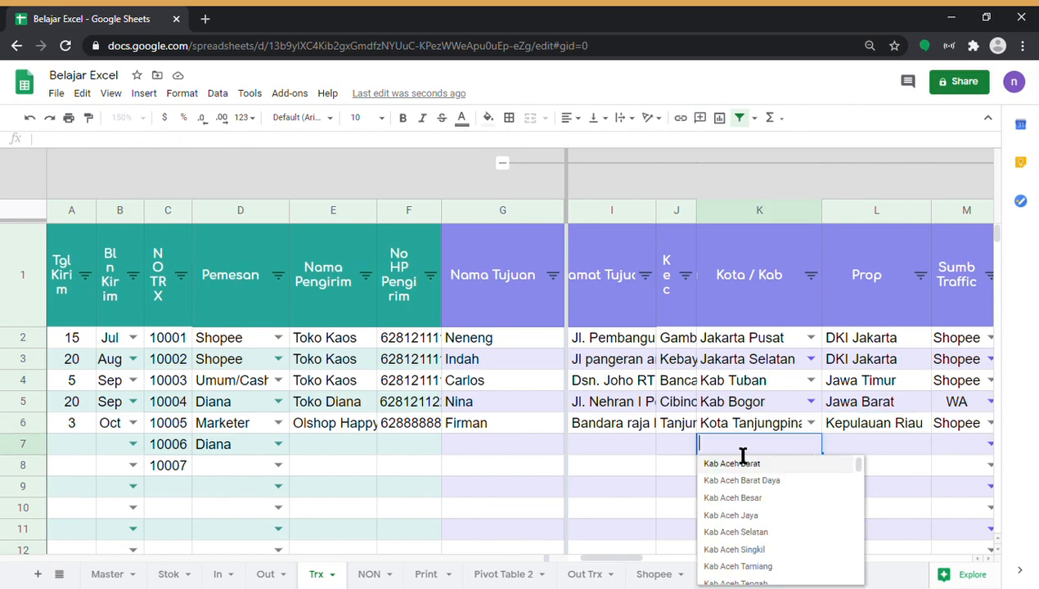
scroll(746, 474, "down", 3)
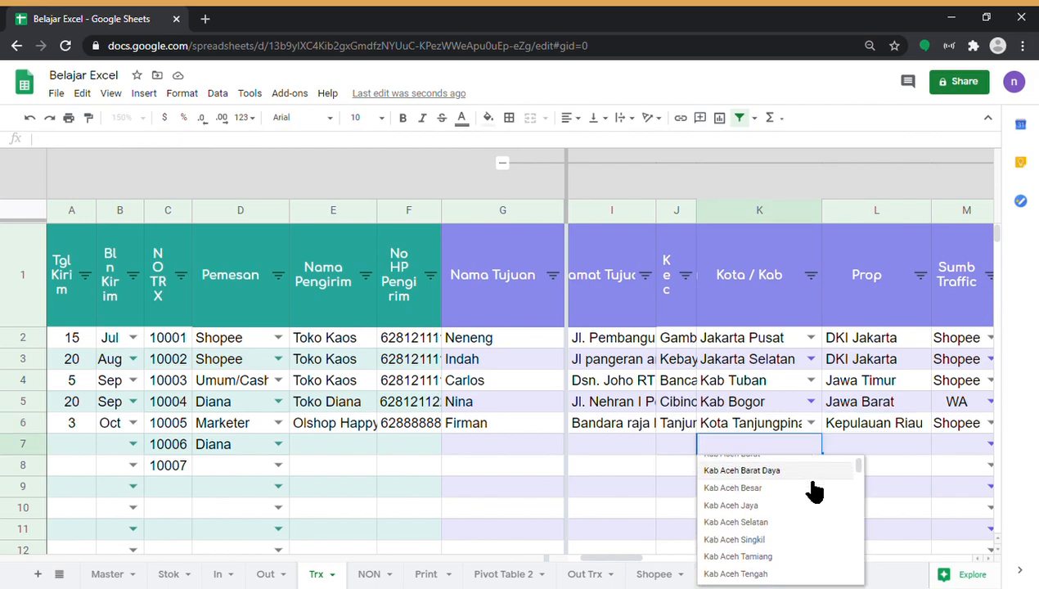
scroll(815, 489, "up", 3)
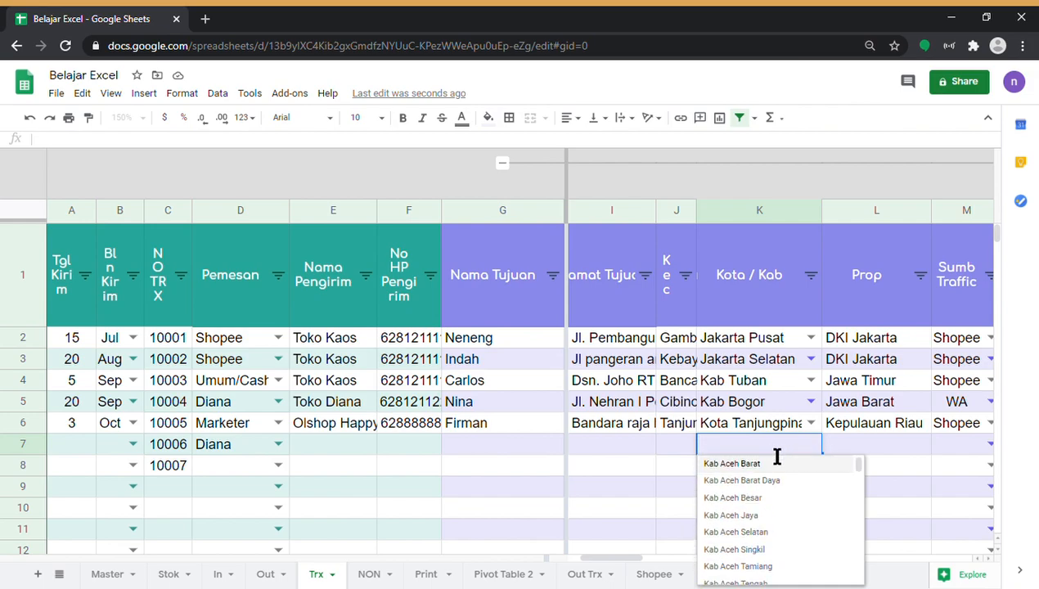
left_click(855, 442)
left_click(762, 447)
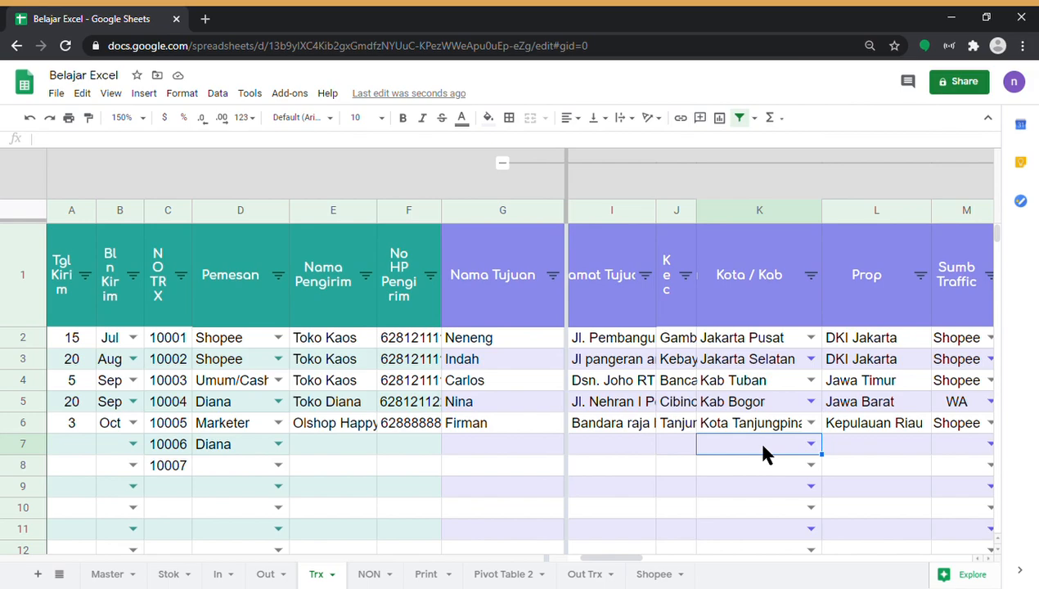
type("Bogor")
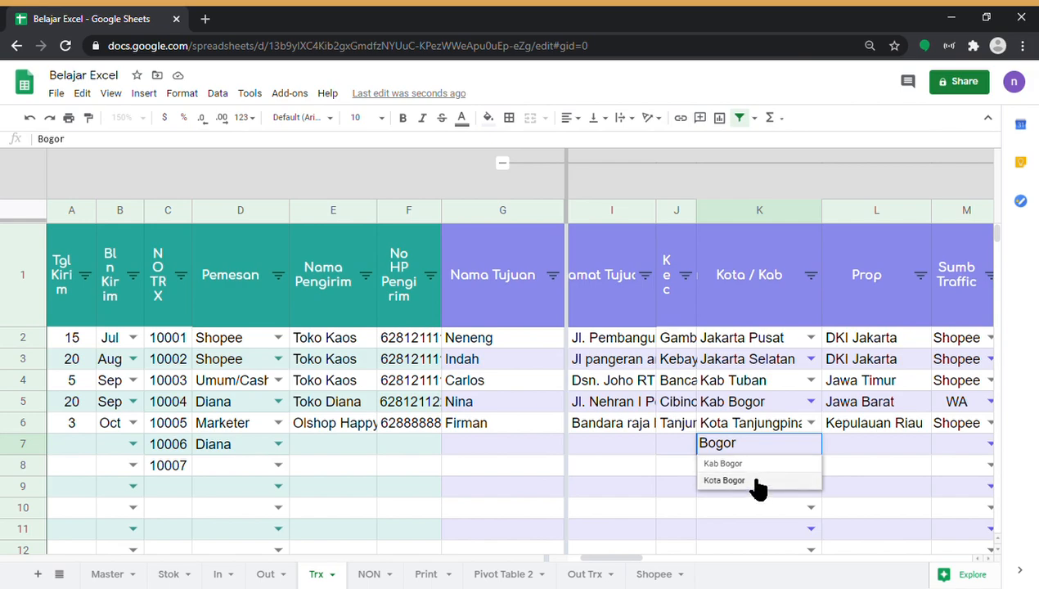
left_click(757, 480)
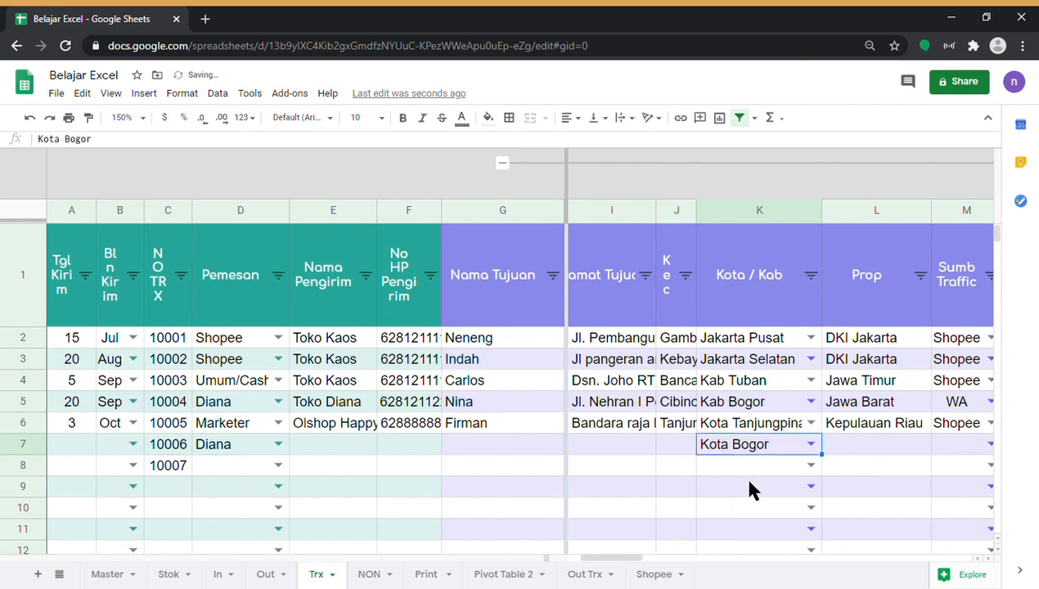
Extend the Prop lookup formula from row 6 into row 7 and check the copied formula
left_click(922, 431)
left_click_drag(930, 432, 940, 455)
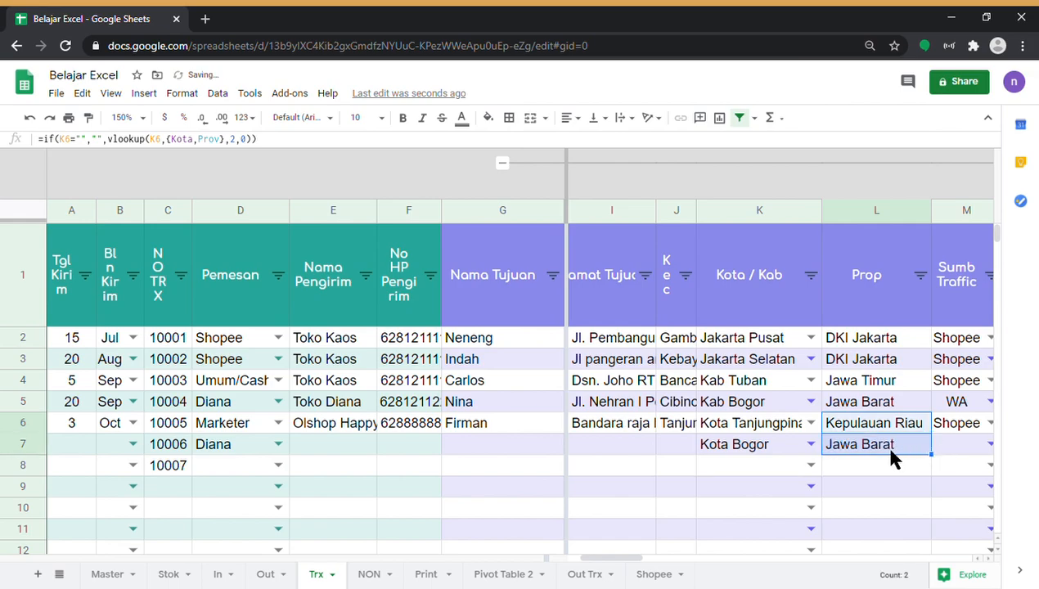
left_click(882, 444)
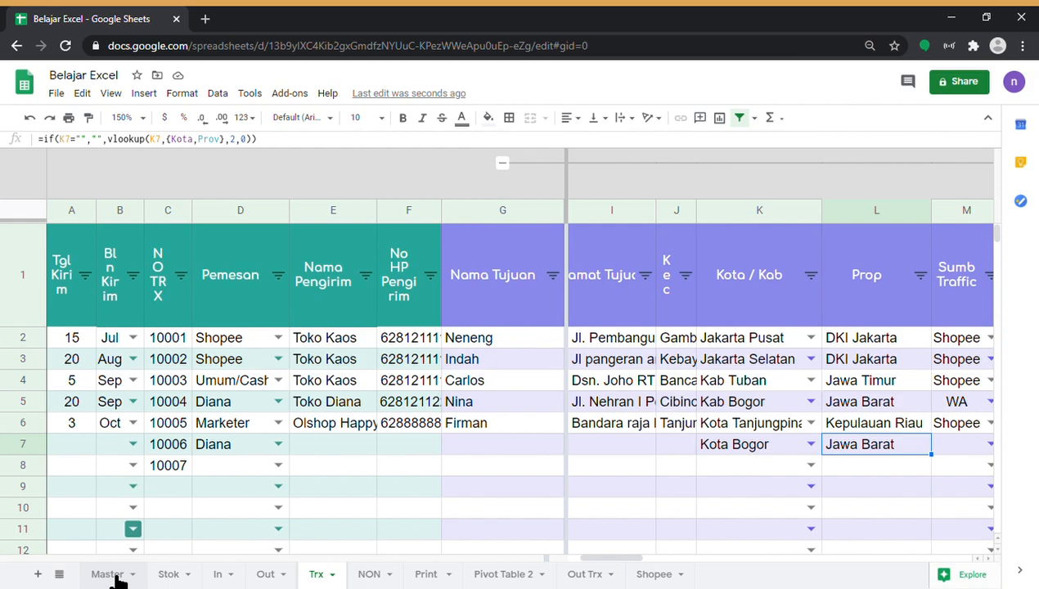
Review the Sumb Traffic and product columns, expanding the column group that starts at Produk 3 and collapsing it again
left_click_drag(610, 559, 656, 559)
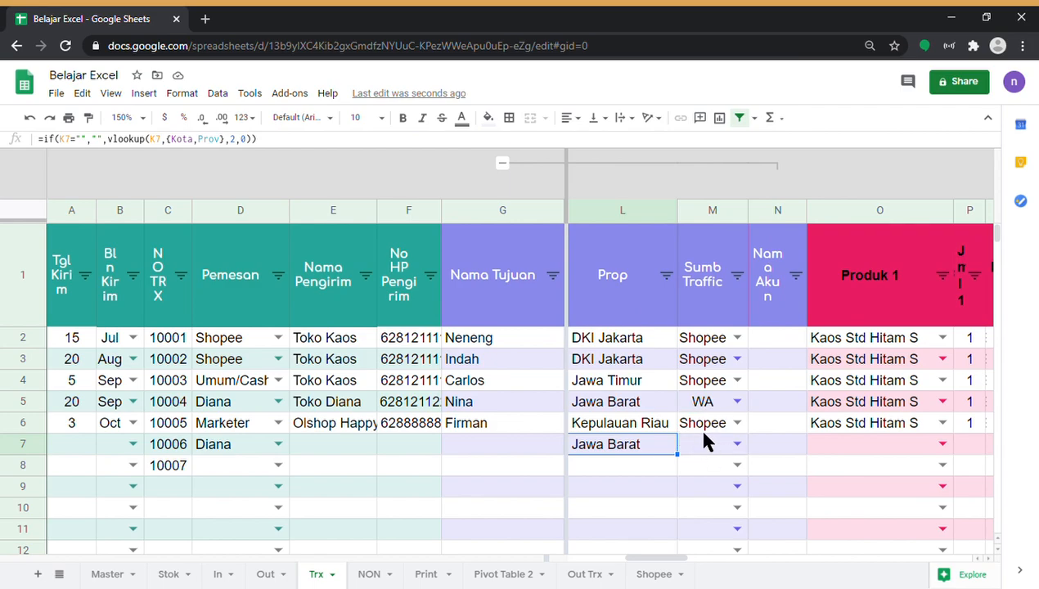
left_click_drag(652, 561, 672, 564)
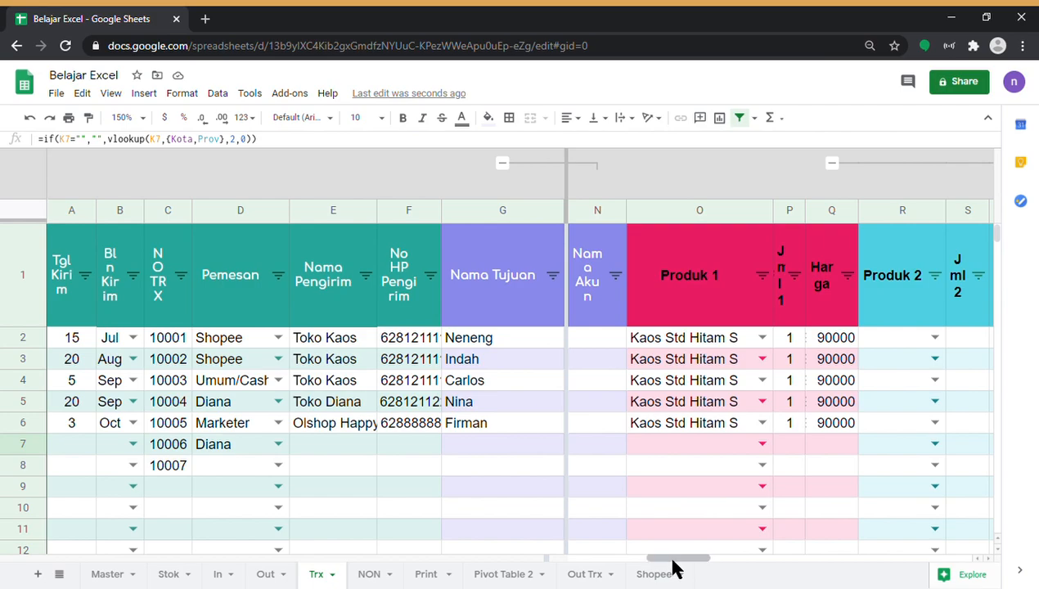
left_click_drag(672, 564, 703, 557)
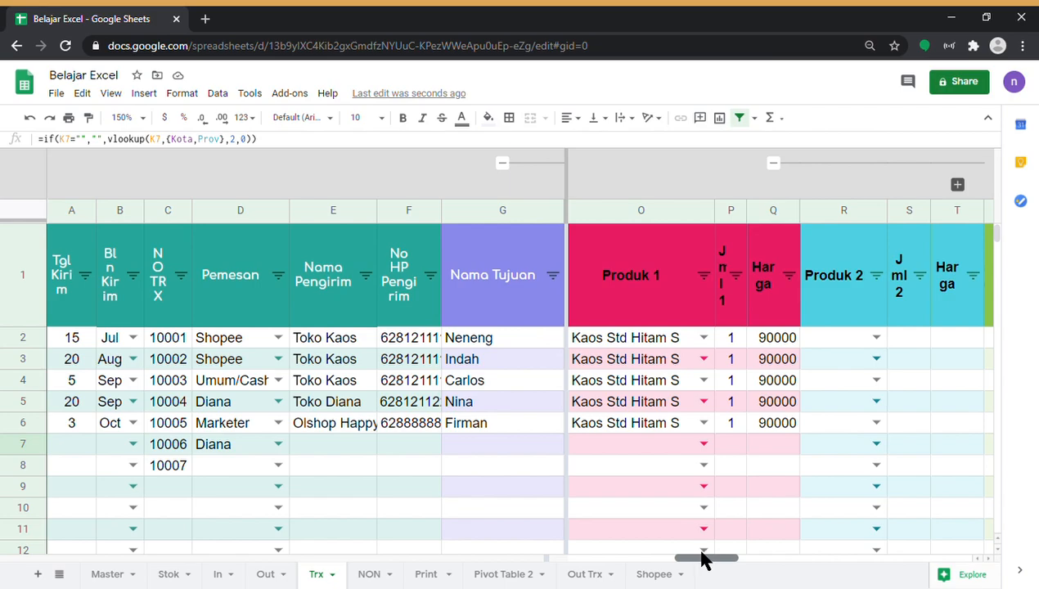
left_click(958, 186)
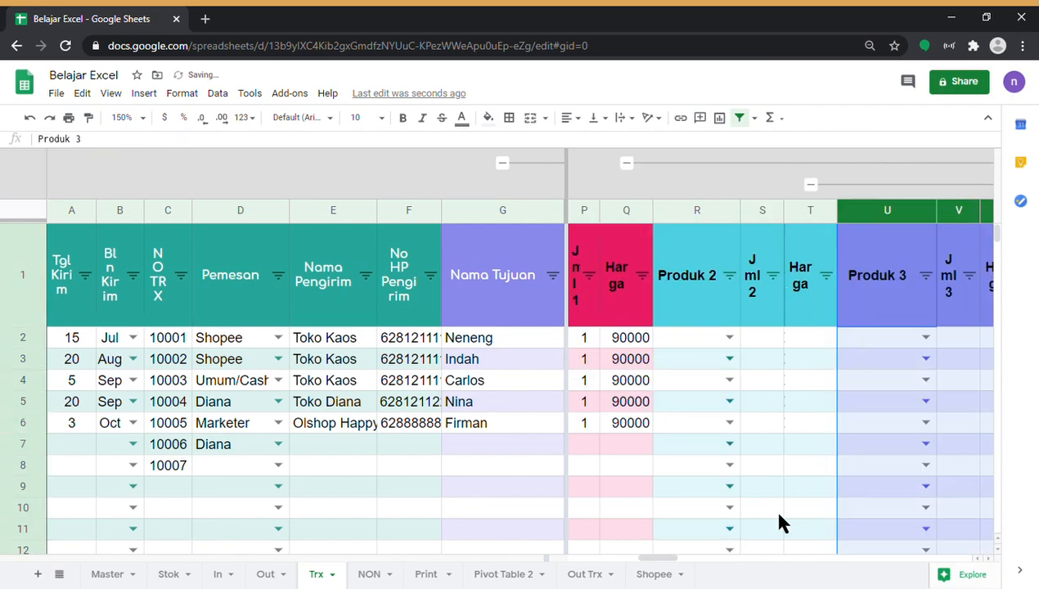
mouse_move(654, 567)
left_mouse_down()
mouse_move(797, 553)
mouse_move(743, 553)
mouse_move(656, 568)
mouse_move(660, 576)
left_mouse_up()
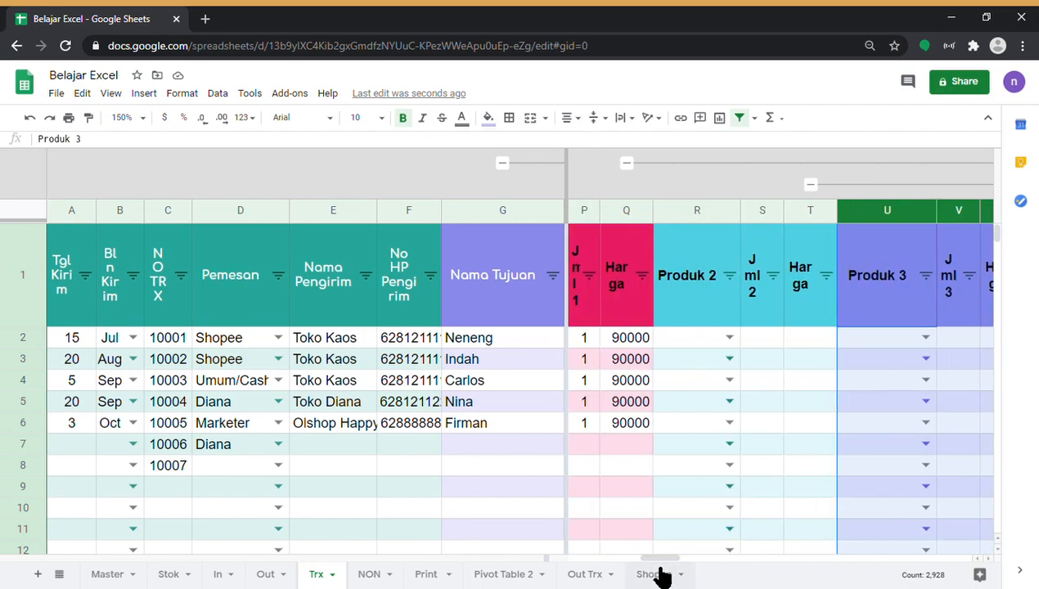
left_click(810, 184)
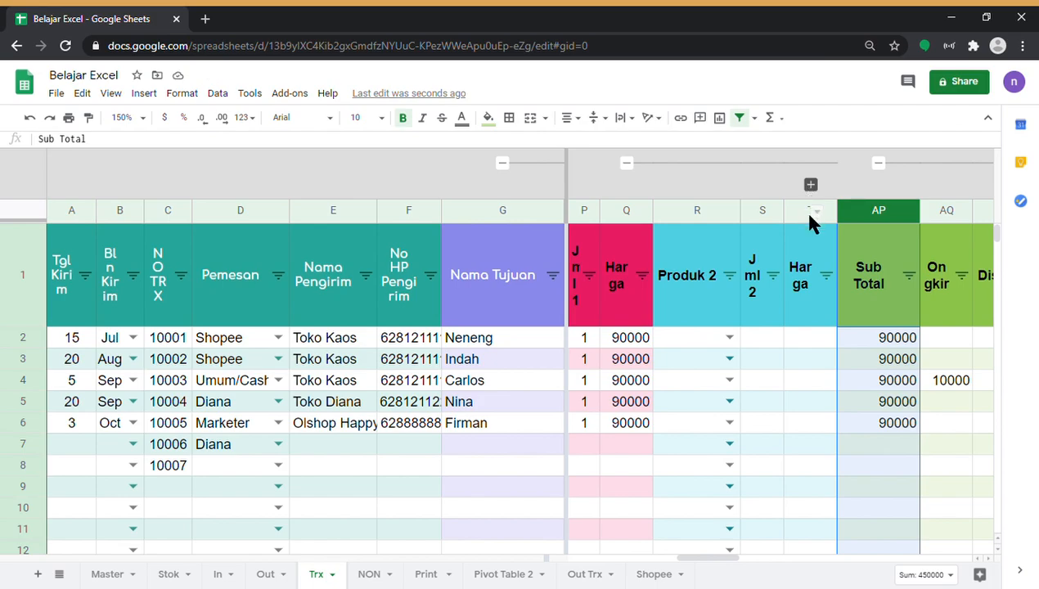
Check the second Harga and the Sub Total formulas in row 2, plus the Admin MP formulas in rows 2 and 3
left_click(796, 345)
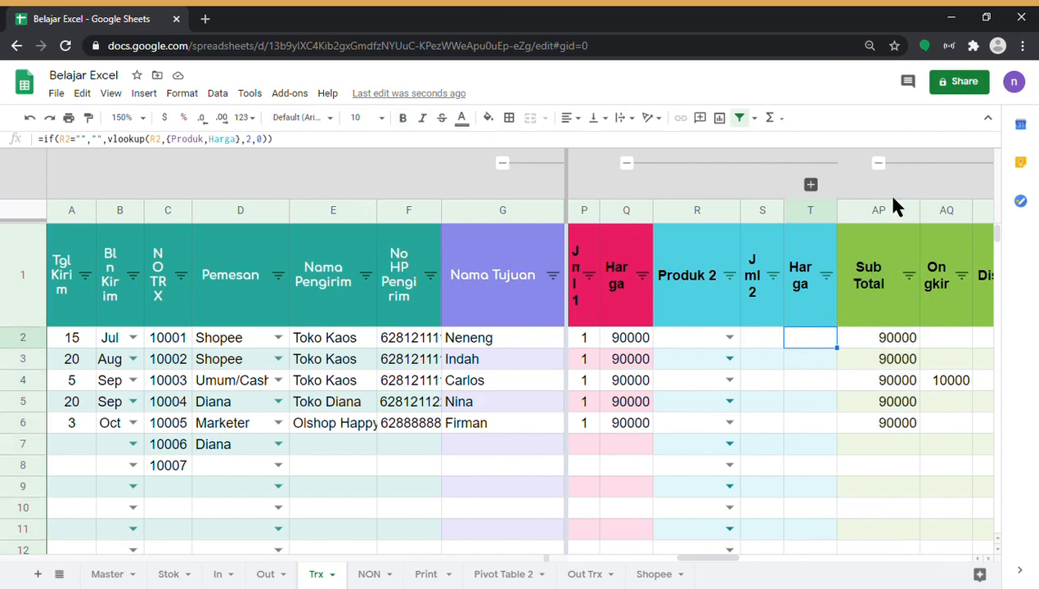
left_click(871, 339)
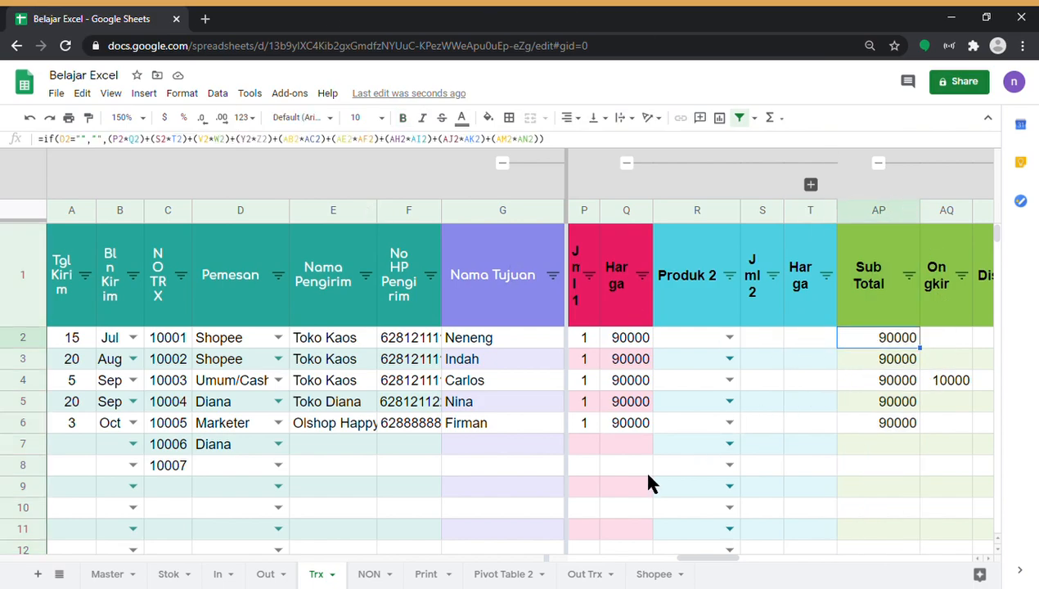
left_click_drag(691, 558, 762, 559)
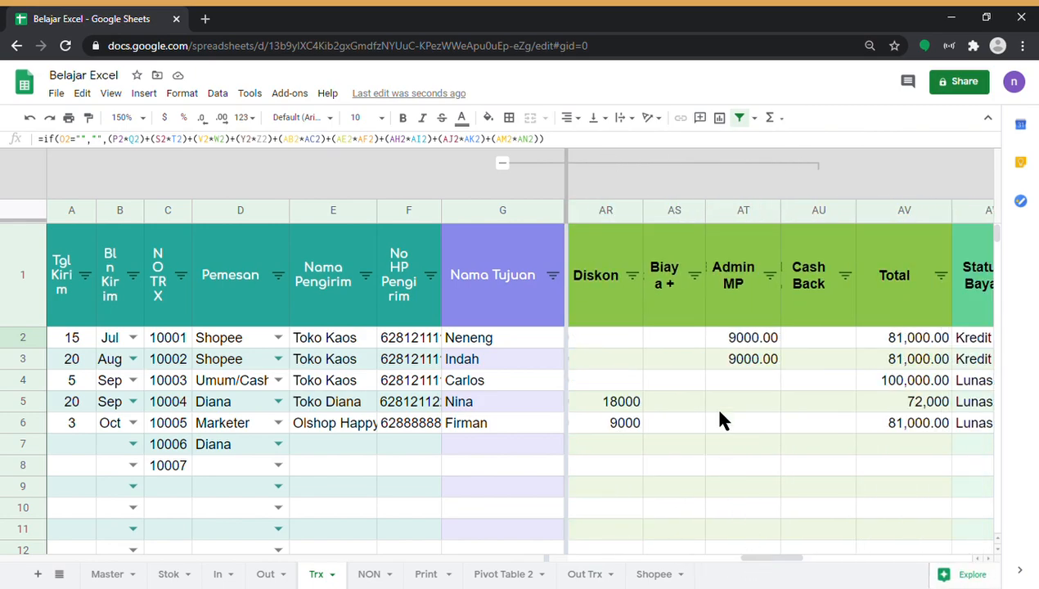
left_click(747, 345)
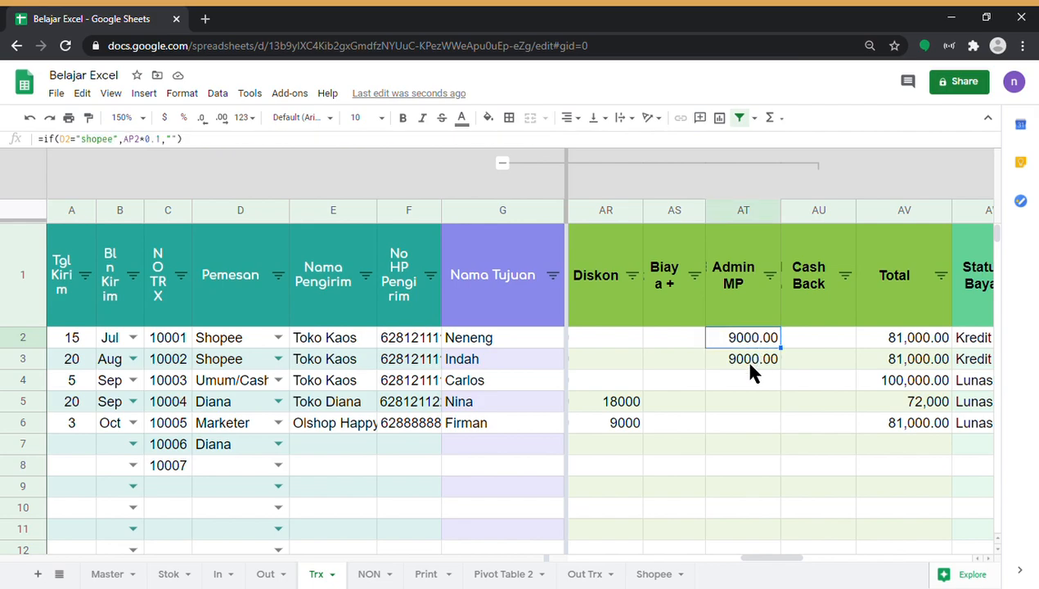
left_click(752, 370)
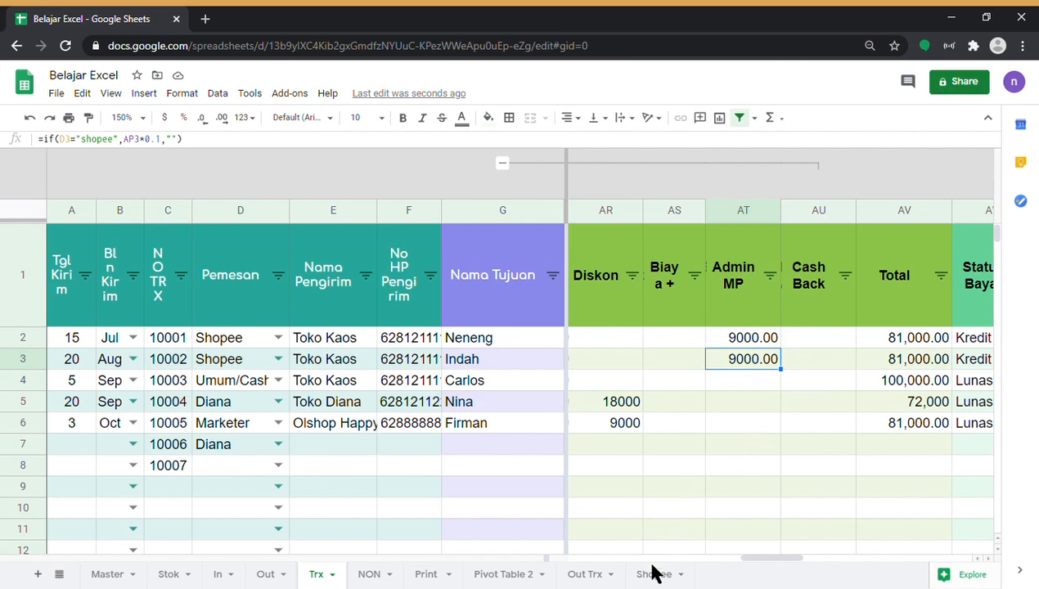
Review the payment columns from Total through Bayar 1 and view the Via 1 options in row 2
left_click_drag(756, 564, 798, 567)
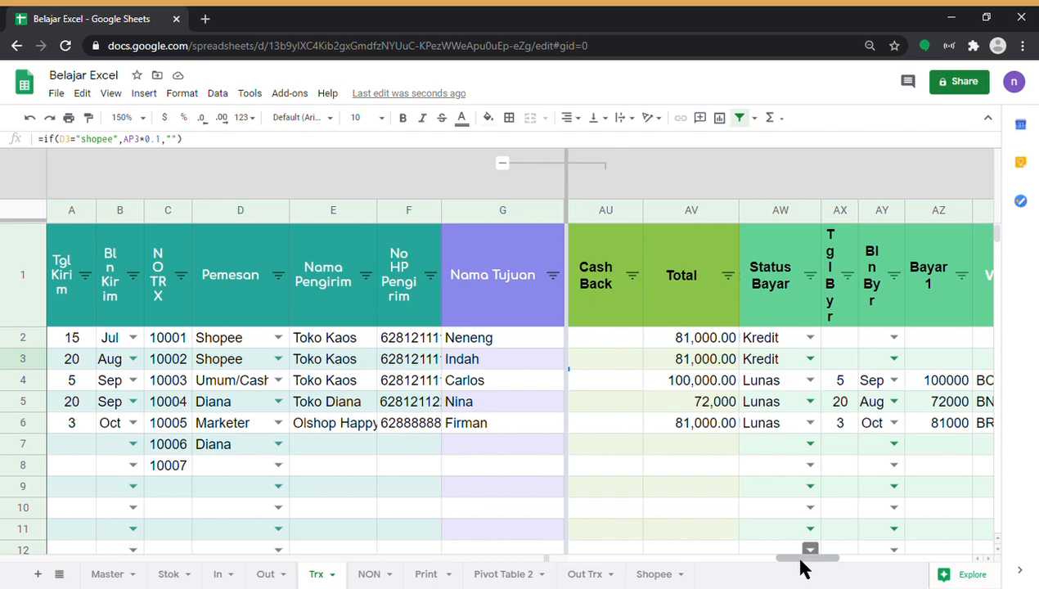
left_click_drag(799, 565, 819, 564)
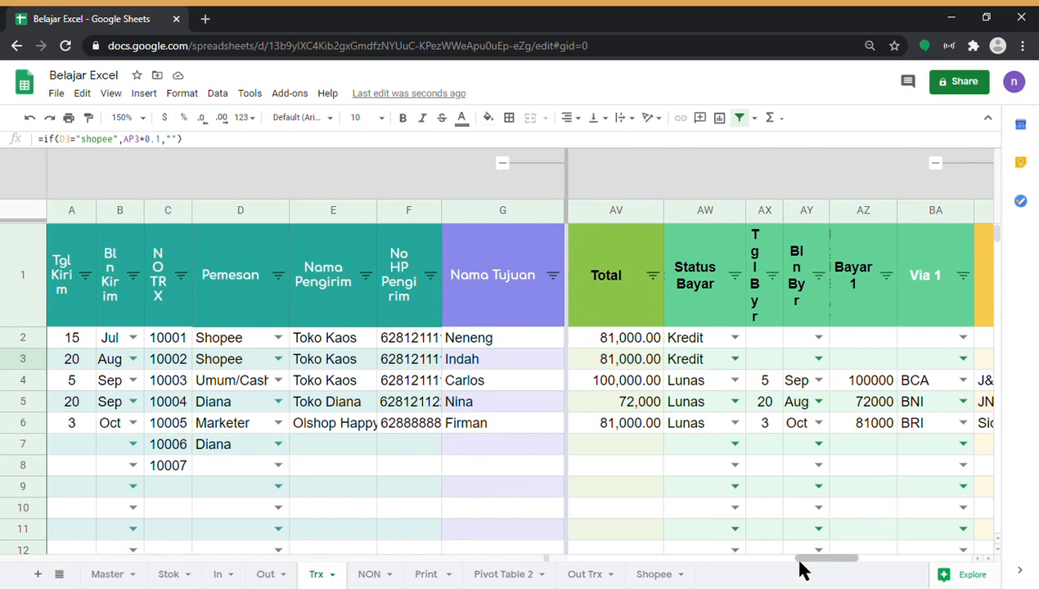
left_click_drag(799, 567, 803, 569)
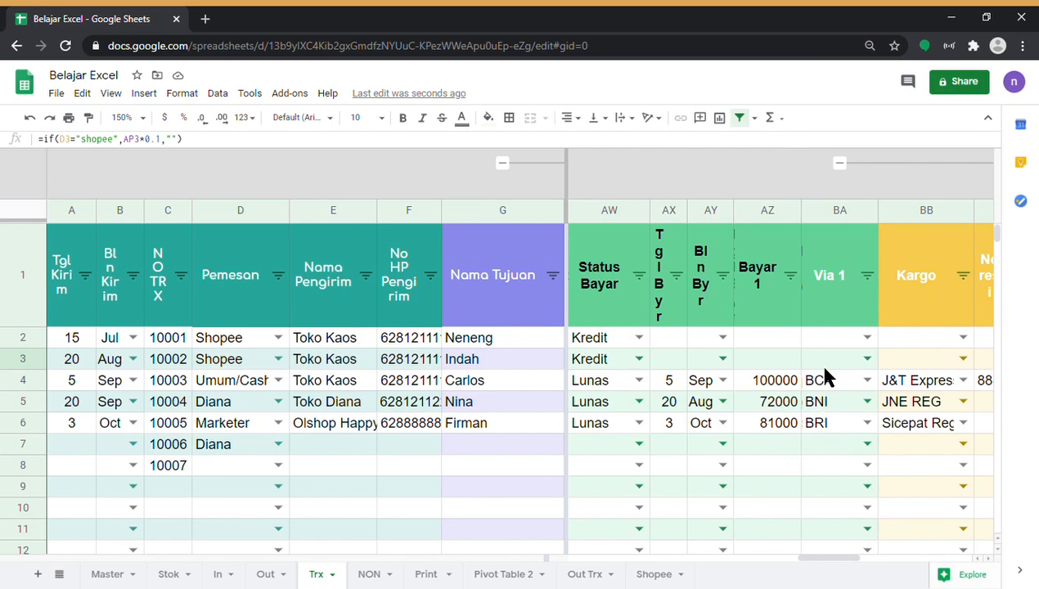
left_click(865, 339)
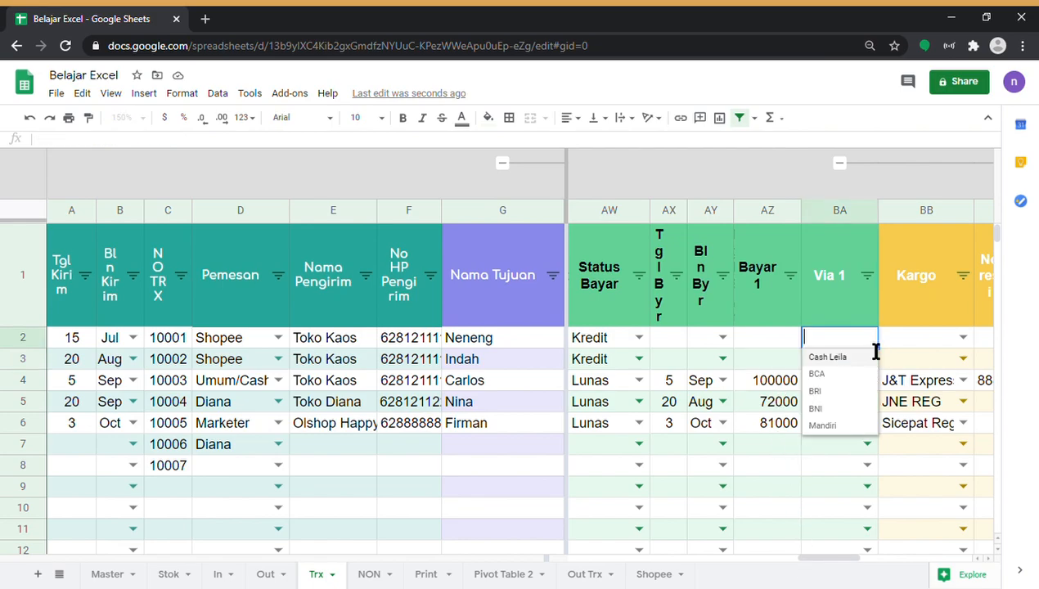
left_click(835, 468)
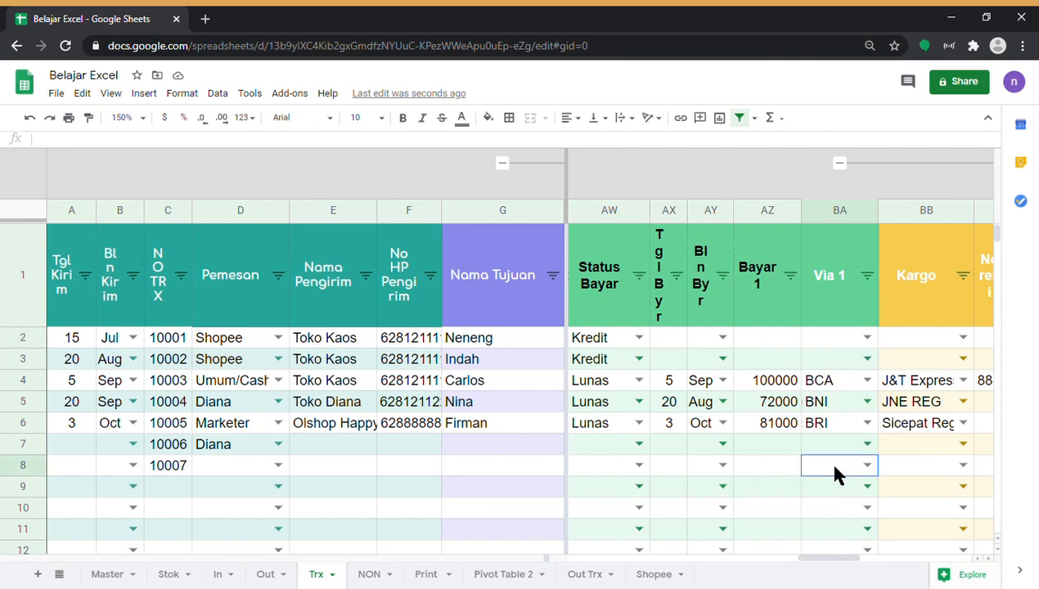
View the courier options available for Kargo in row 2, leaving the cell empty
left_click_drag(818, 554, 836, 568)
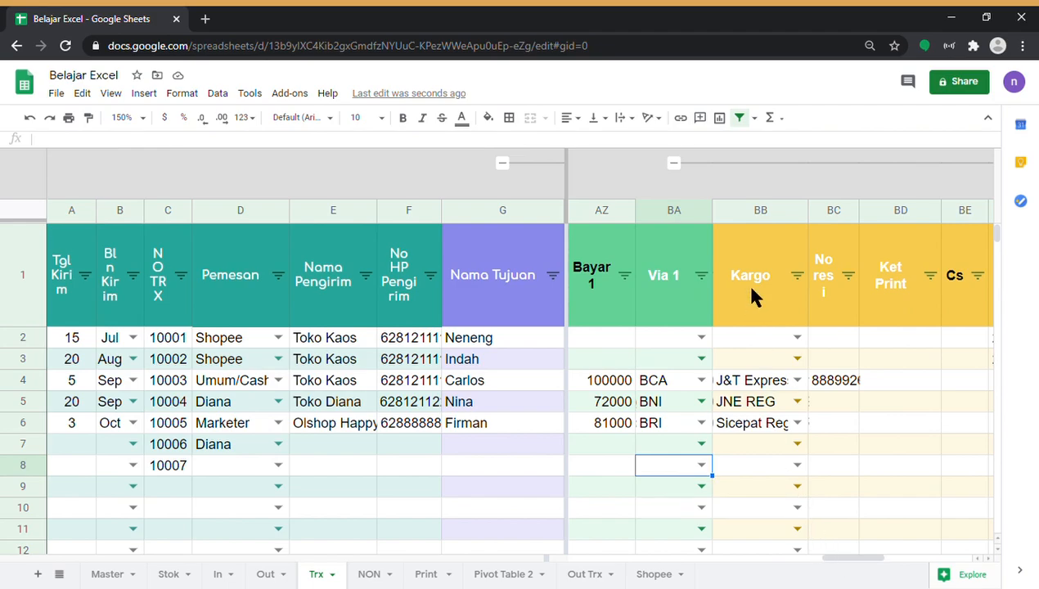
left_click(797, 338)
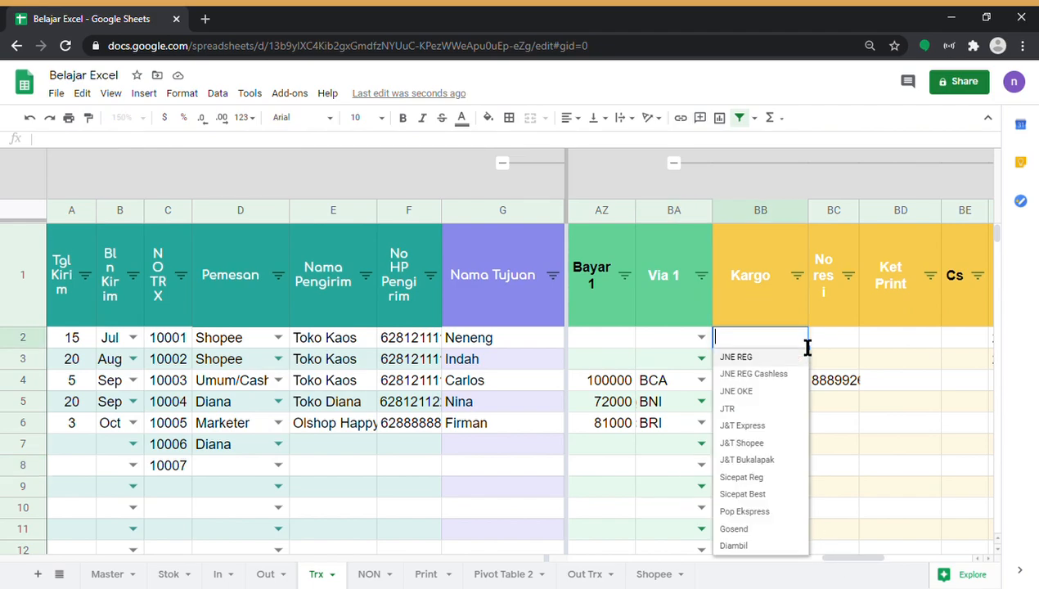
left_click(843, 445)
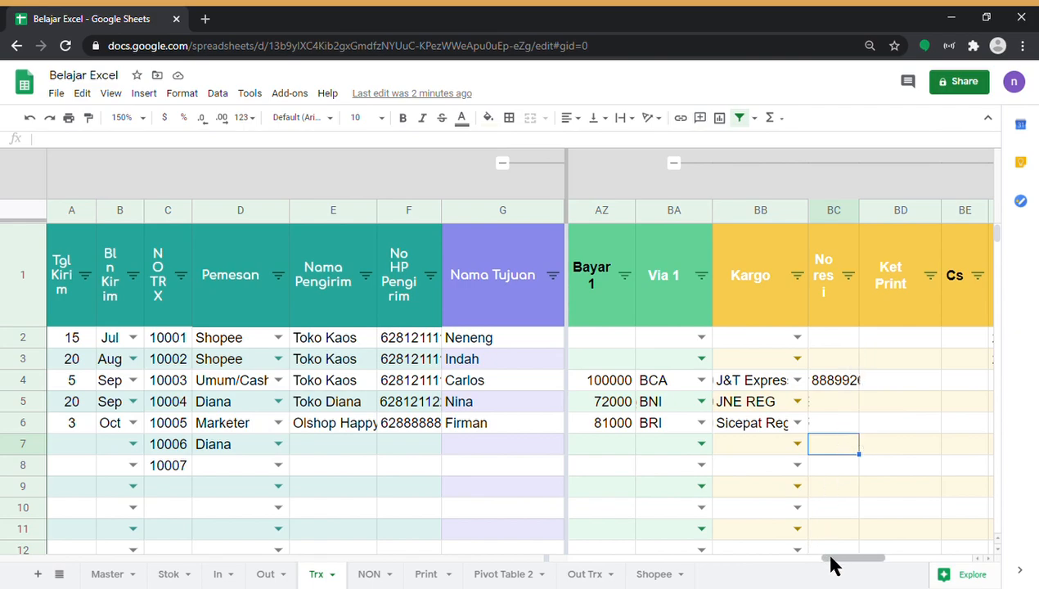
Examine the Cs and No Trx MP cells and the Piutang formula in row 2
left_click_drag(831, 561, 863, 557)
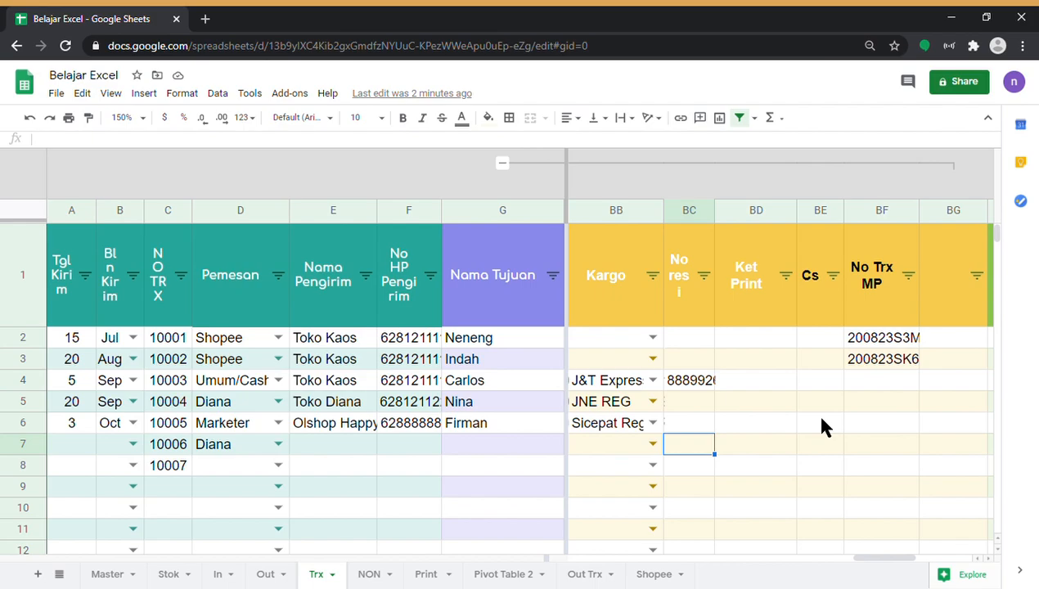
left_click(826, 344)
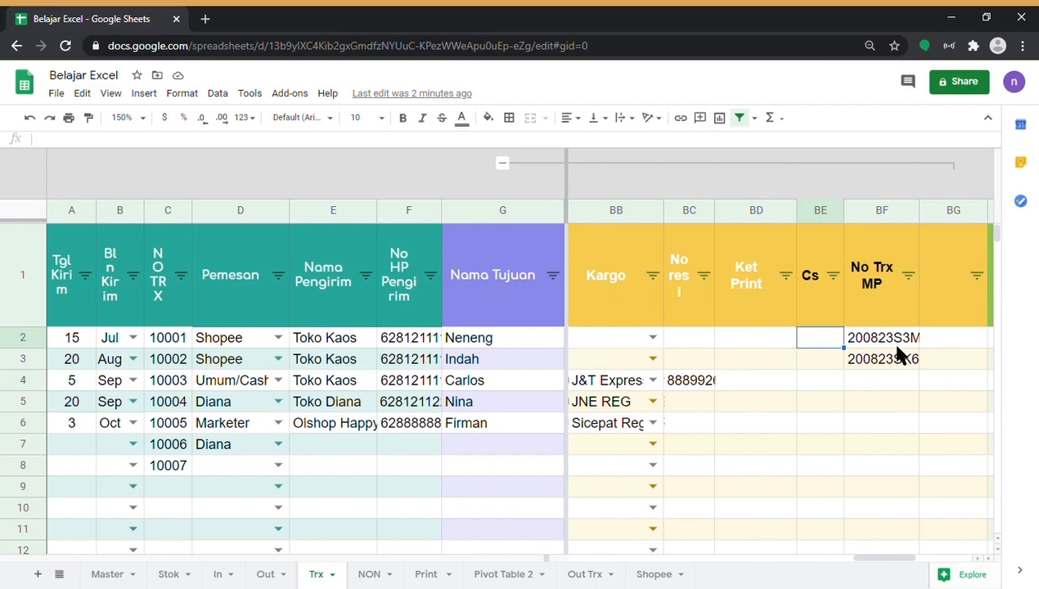
key("Right")
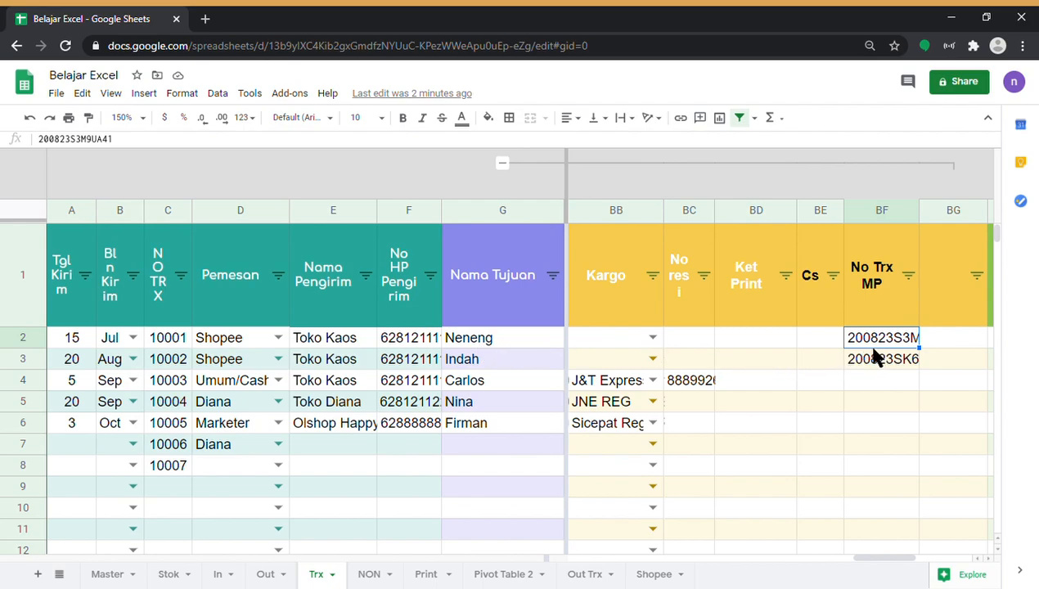
key("Right")
key("Right")
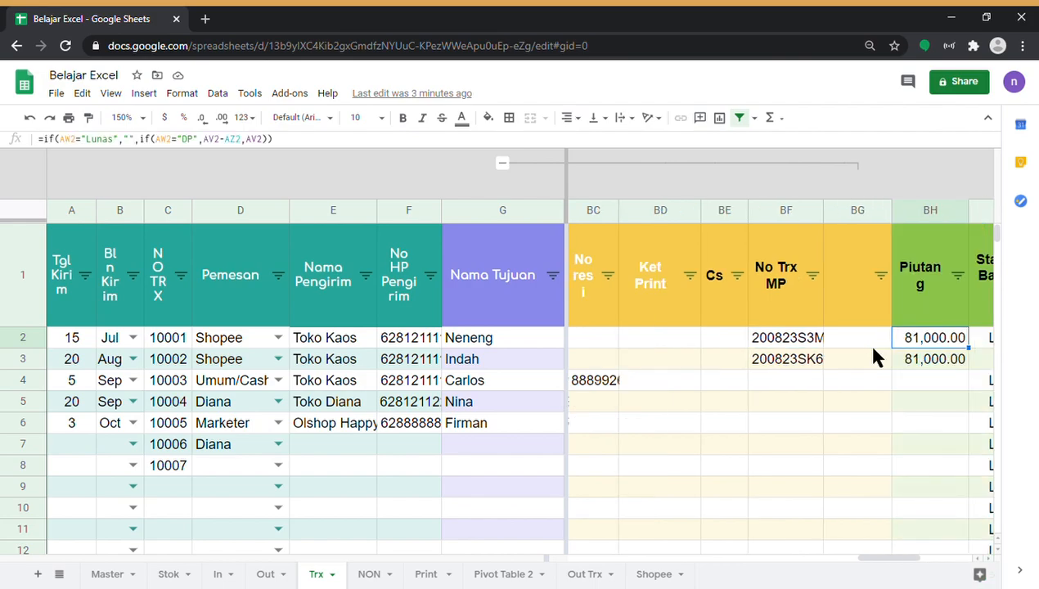
Go back along row 2 from Piutang past No Trx MP to inspect its Status Bayar entry
key("Left")
key("Left")
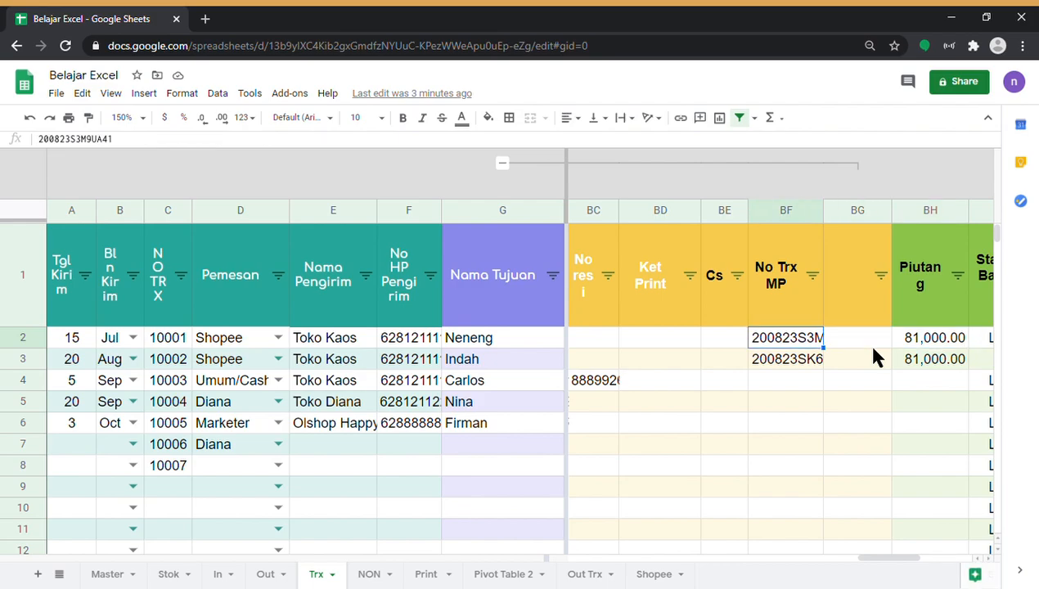
key("Left")
key("Left")
key("Left")
key("Left")
key("Left")
key("Left")
key("Left")
key("Left")
key("Left")
key("Left")
key("Right")
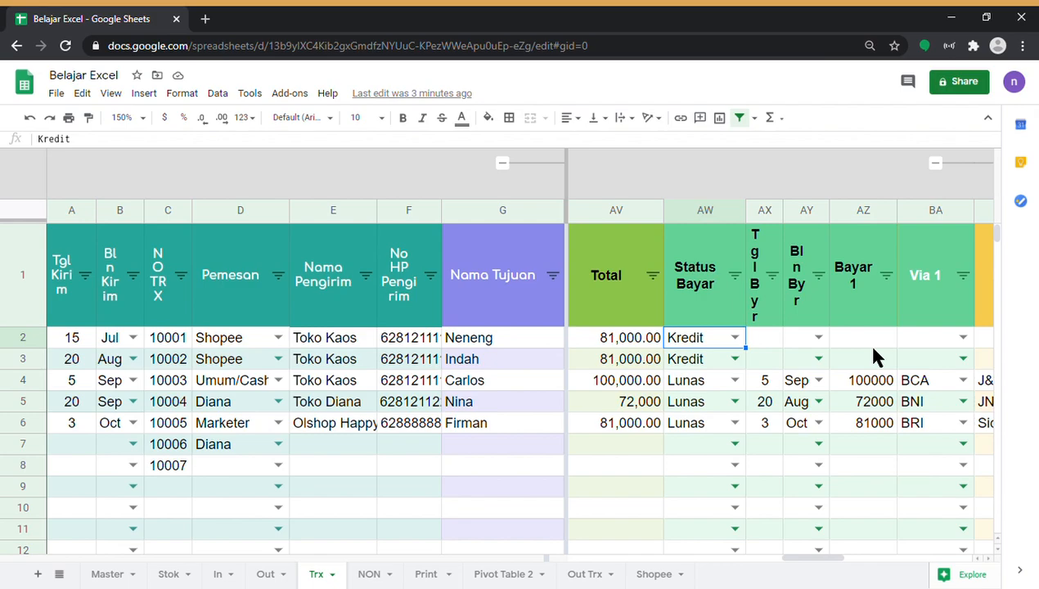
Check the Status Bayar 2 formulas in rows 2 and 3
key("Right")
key("Right")
key("Right")
key("Right")
key("Right")
key("Right")
key("Right")
key("Right")
key("Right")
key("Right")
key("Right")
key("Right")
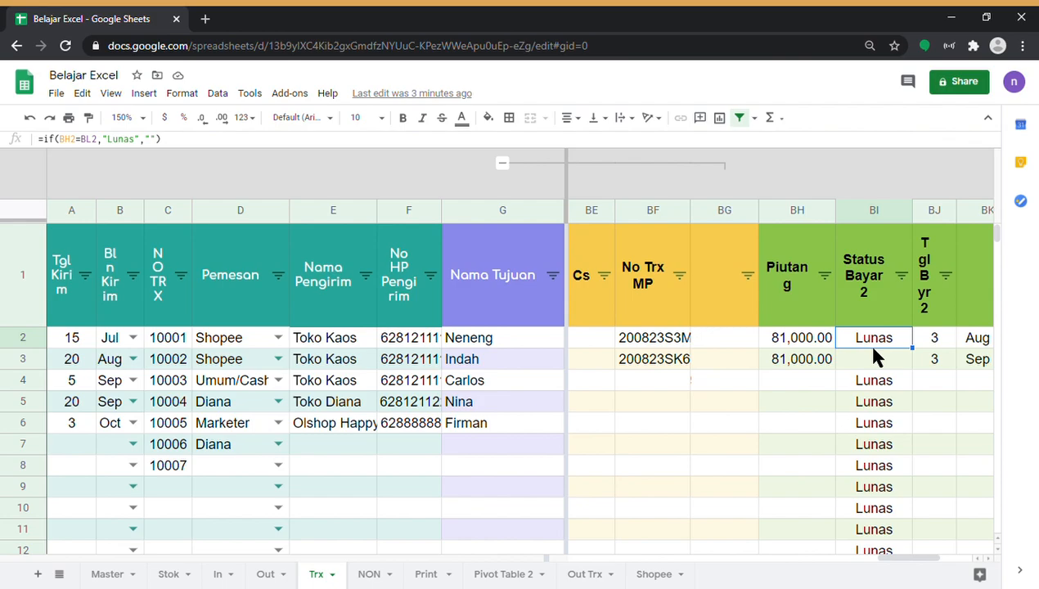
key("Down")
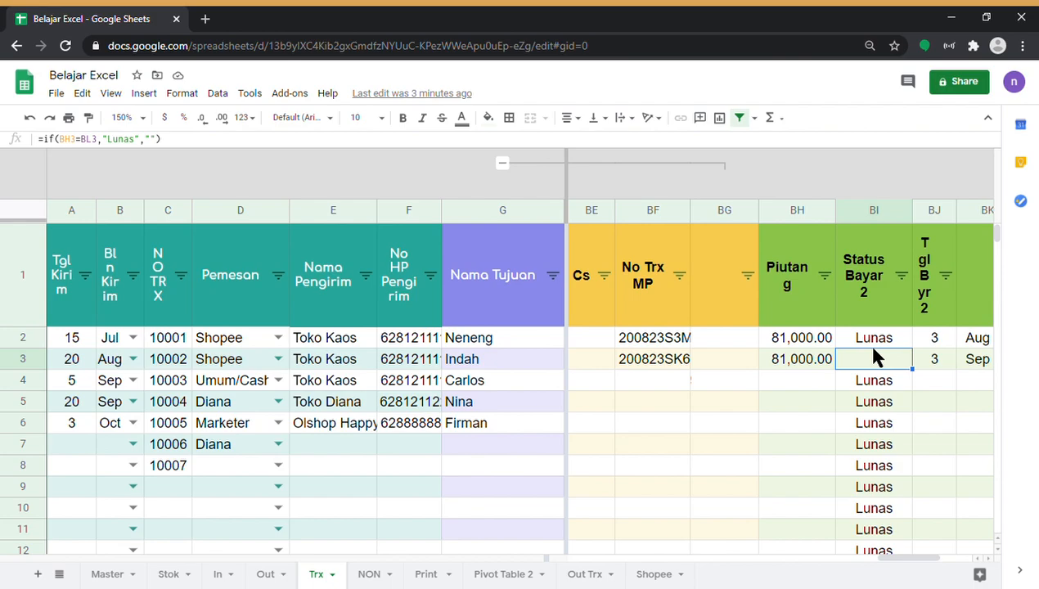
Examine the second-payment formulas in rows 2 and 3, from Status Bayar 2 through the month and amount to Sisa Piutang
key("Up")
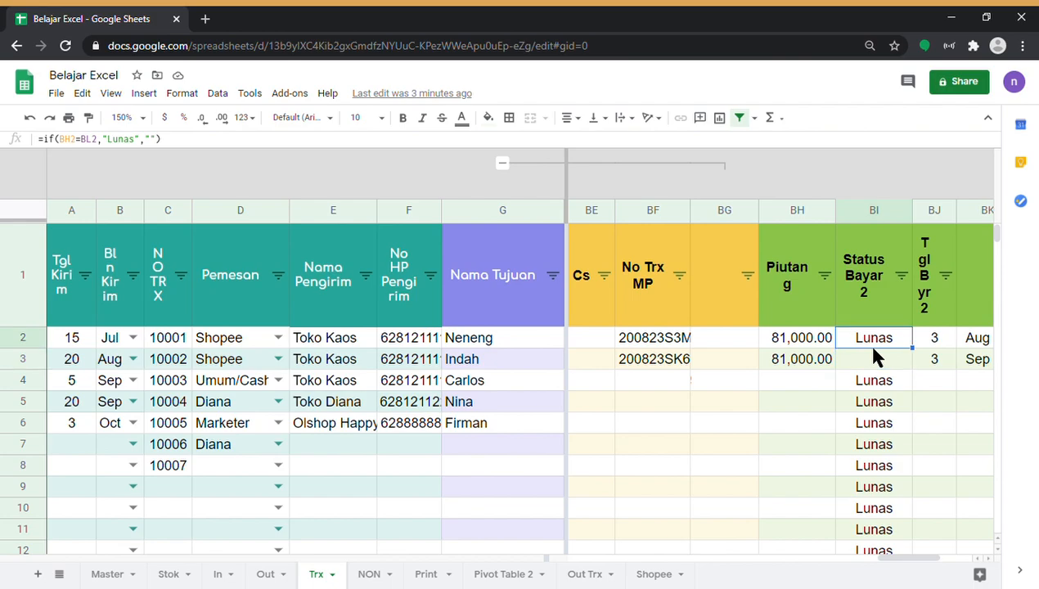
key("Right")
key("Right")
key("Right")
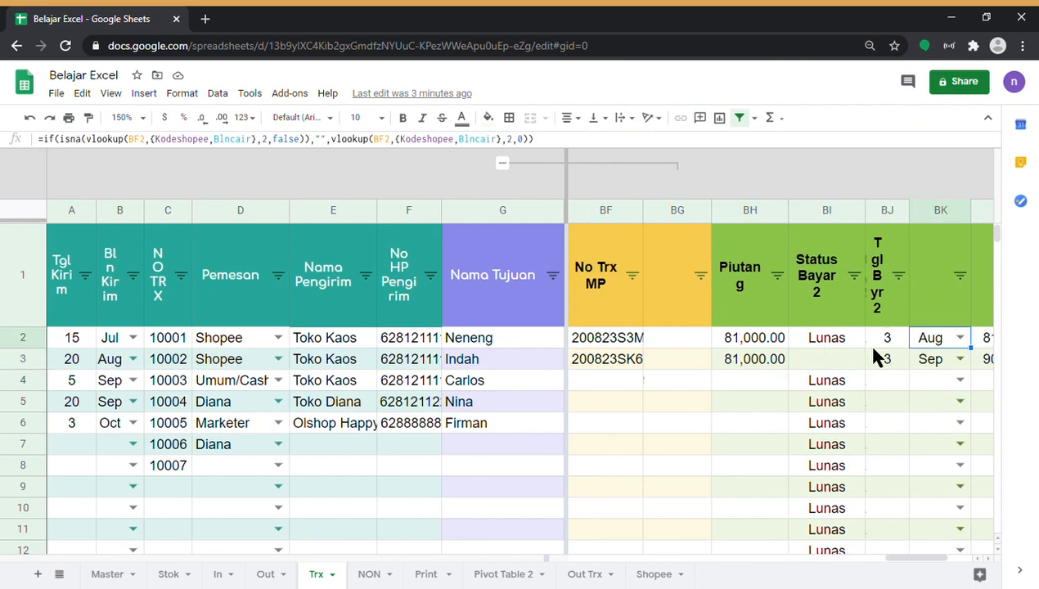
key("Down")
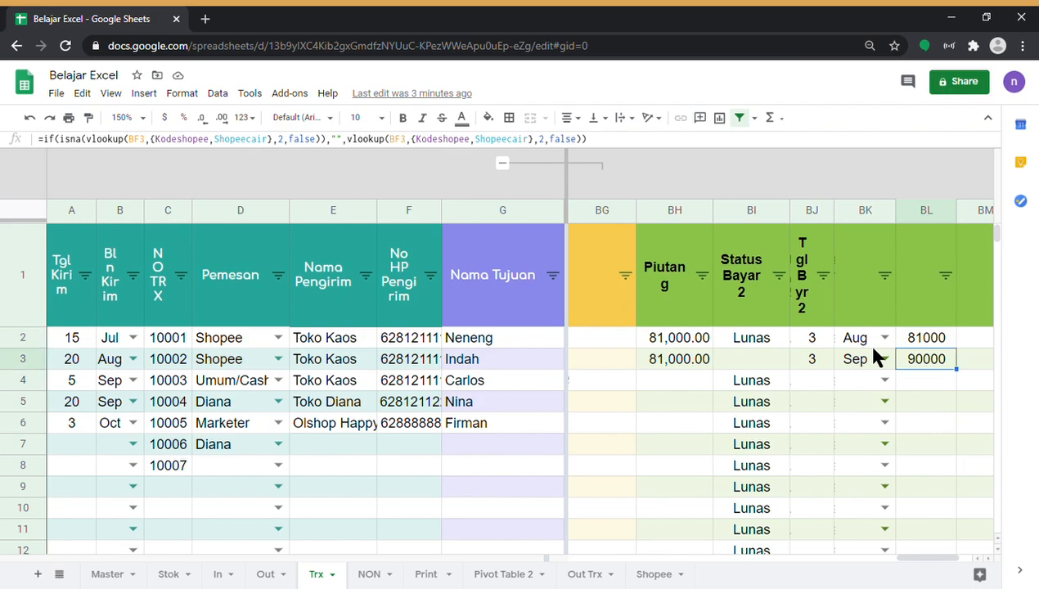
key("Right")
key("Right")
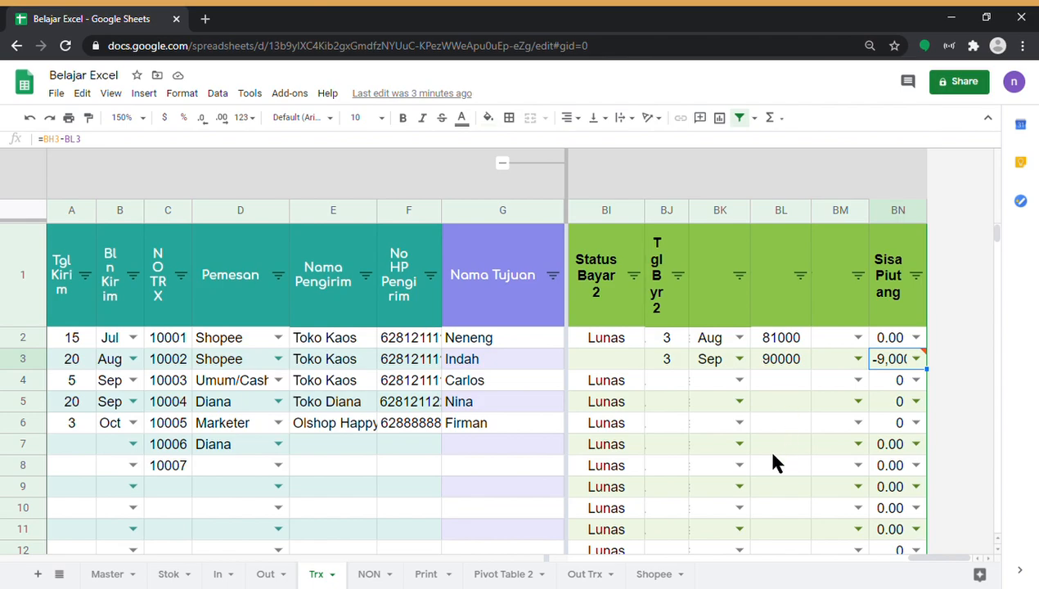
Review the disbursement records on the Shopee sheet, returning to the Status Bayar 2 cell in row 3 of Trx
left_click(654, 575)
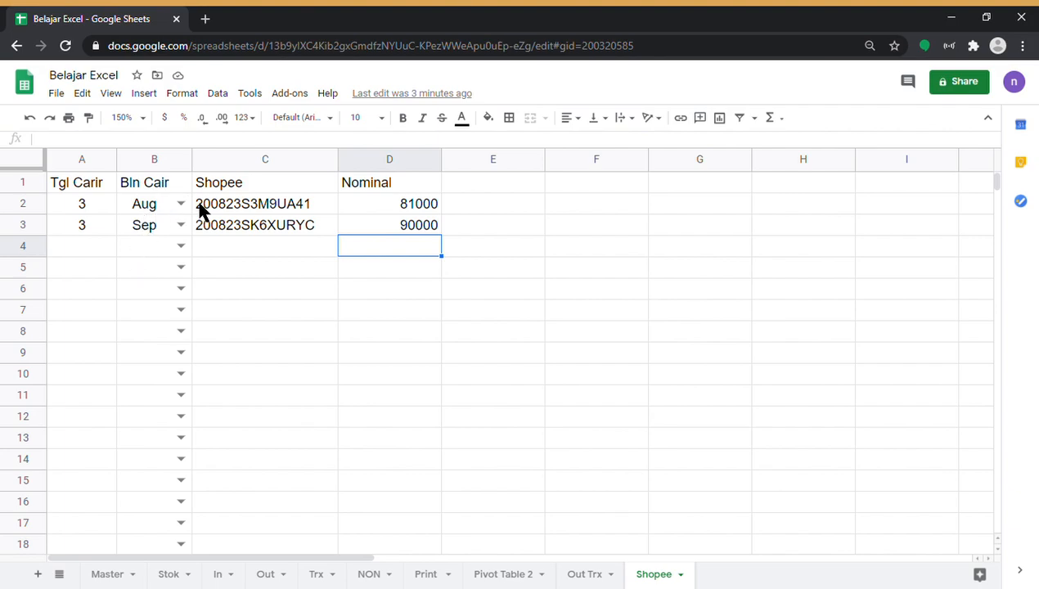
left_click(326, 579)
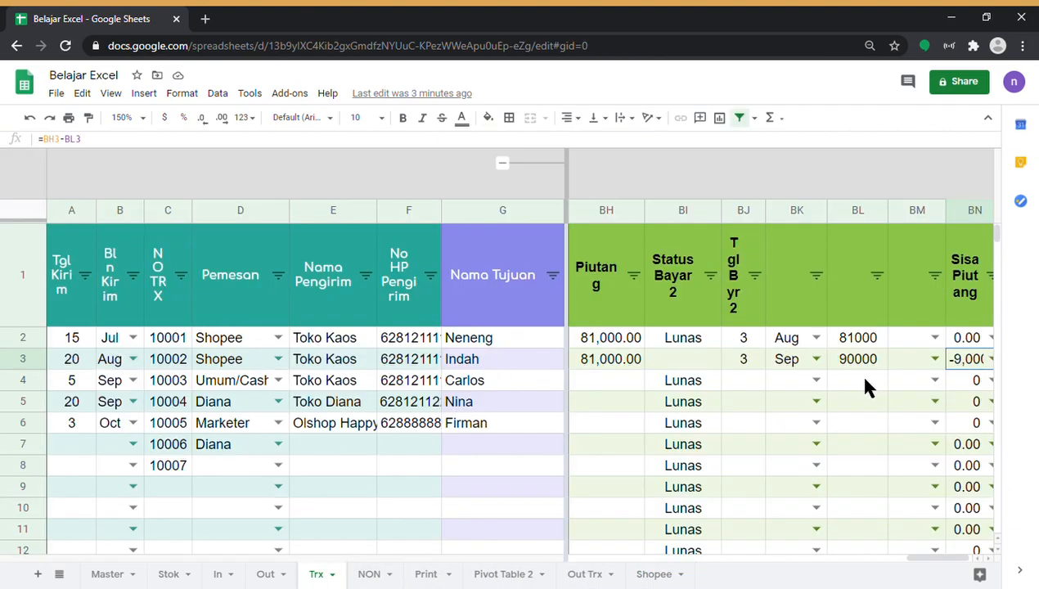
left_click(697, 363)
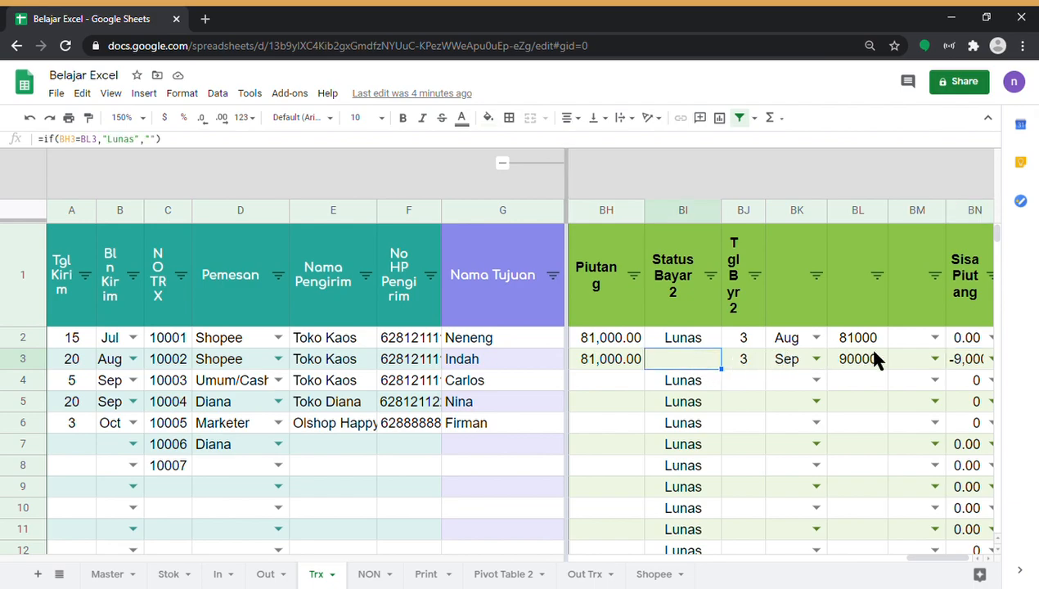
Inspect row 3's payment date, month and amount lookups alongside its Piutang formula
key("Right")
key("Right")
key("Right")
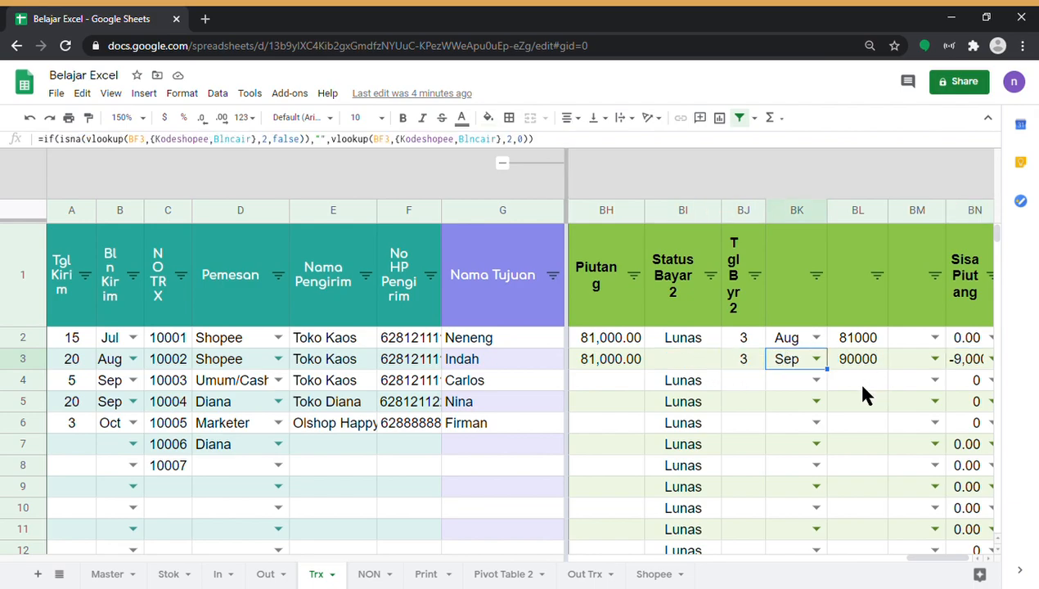
key("Left")
key("Left")
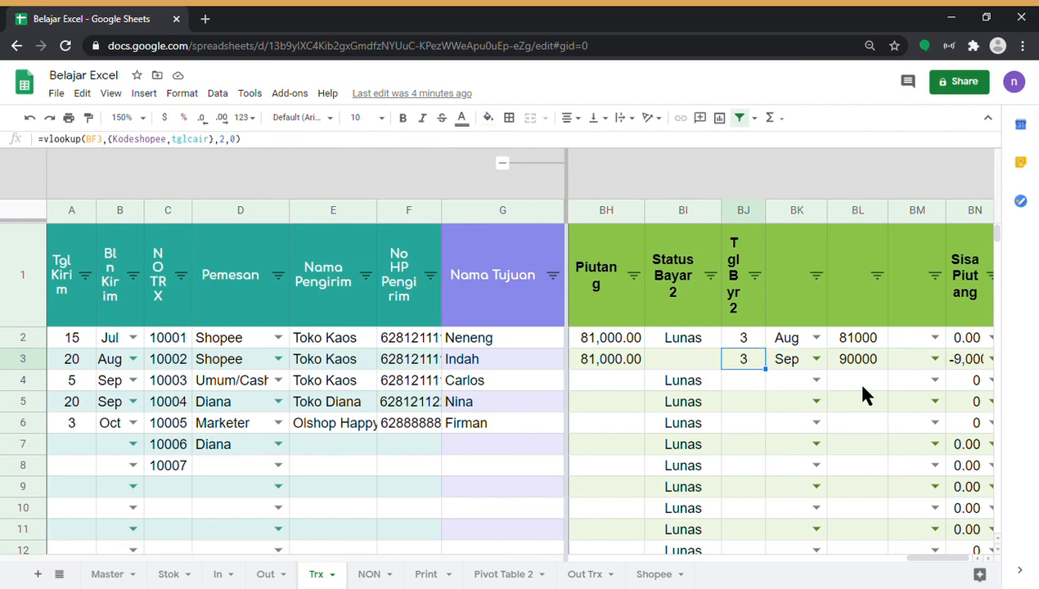
key("Left")
key("Left")
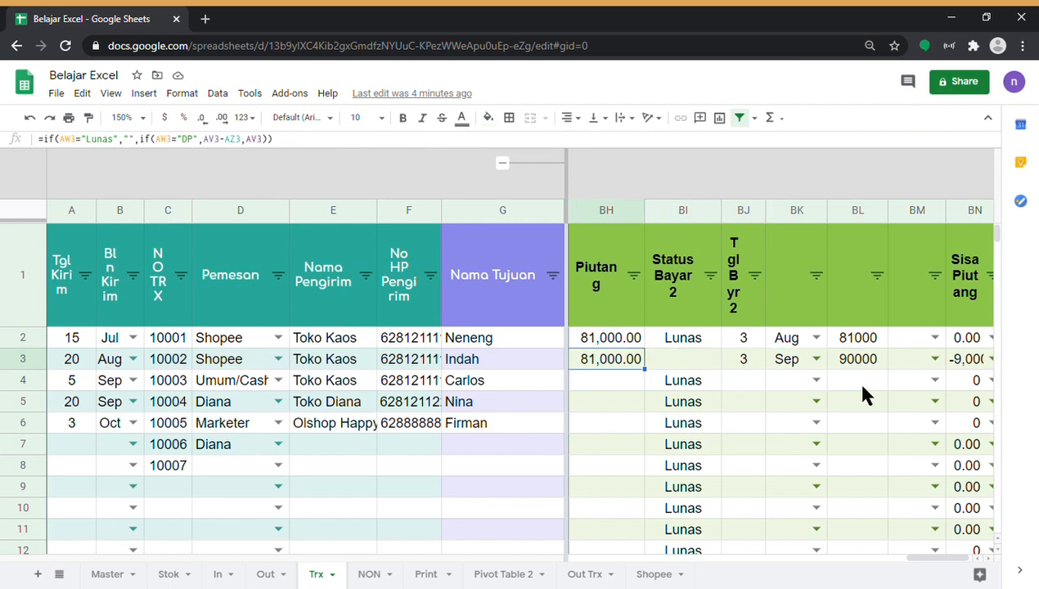
key("Right")
key("Right")
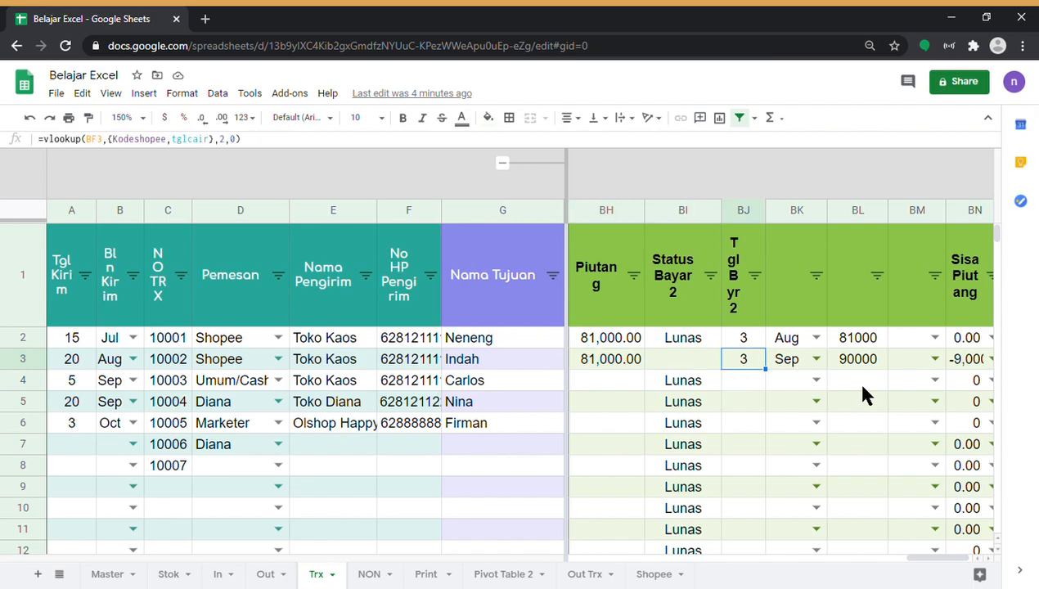
key("Right")
key("Right")
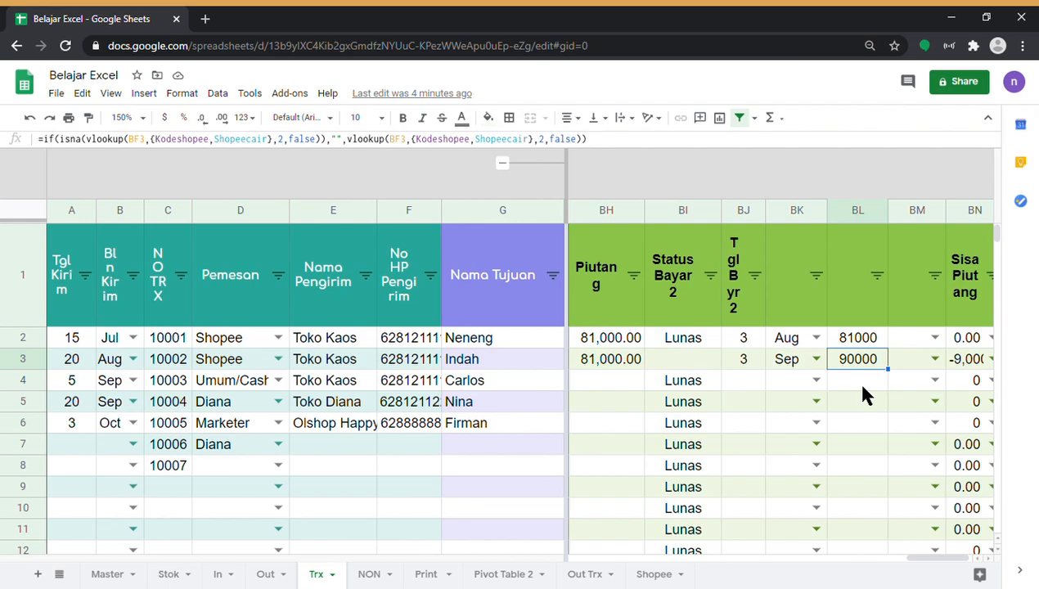
Enter a Cash Back of 9000 for order 10002 in row 3
key("Left")
key("Left")
key("Left")
key("Left")
key("Left")
key("Left")
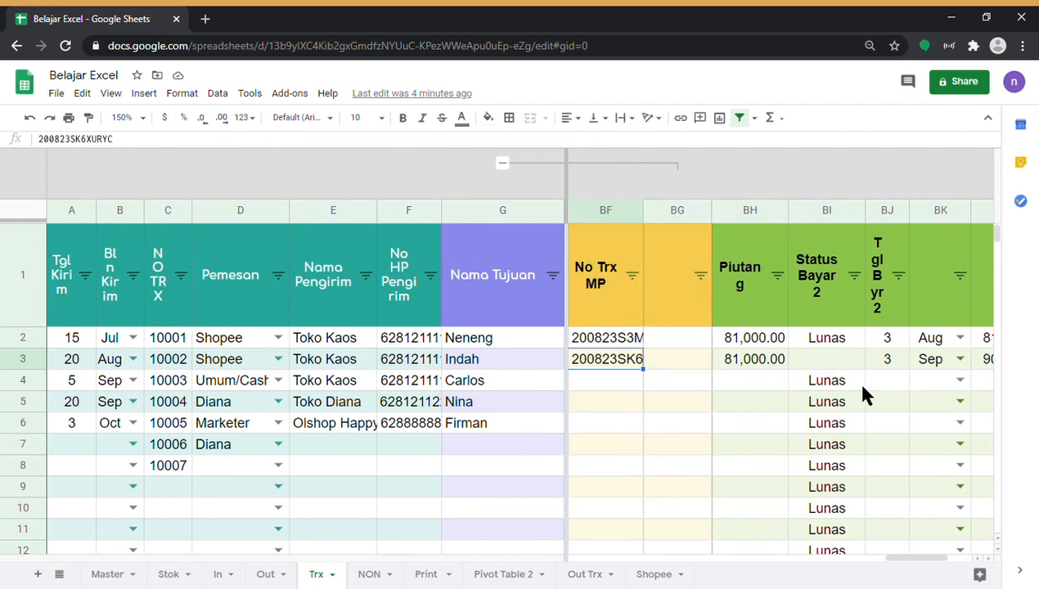
key("Left")
key("Left")
key("Left")
key("Left")
key("Left")
key("Left")
key("Left")
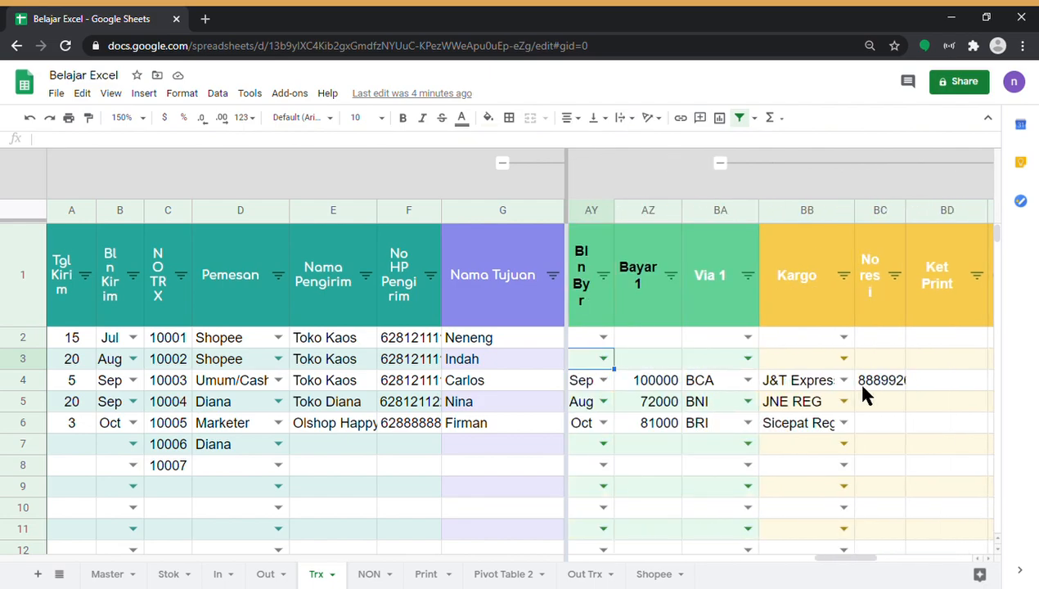
key("Left")
key("Left")
key("Left")
key("Left")
key("Left")
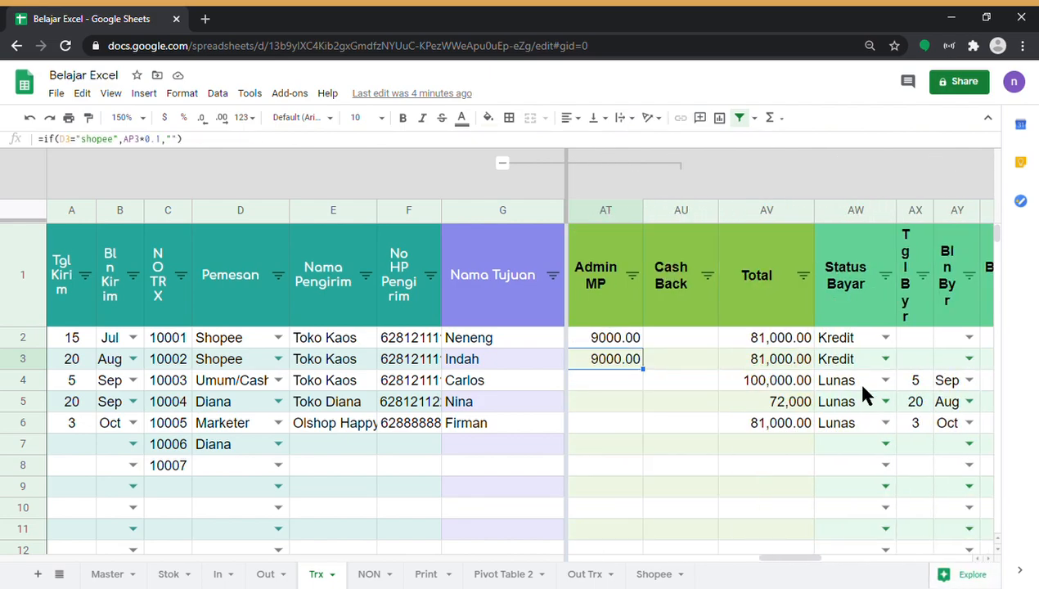
key("Right")
type("9000")
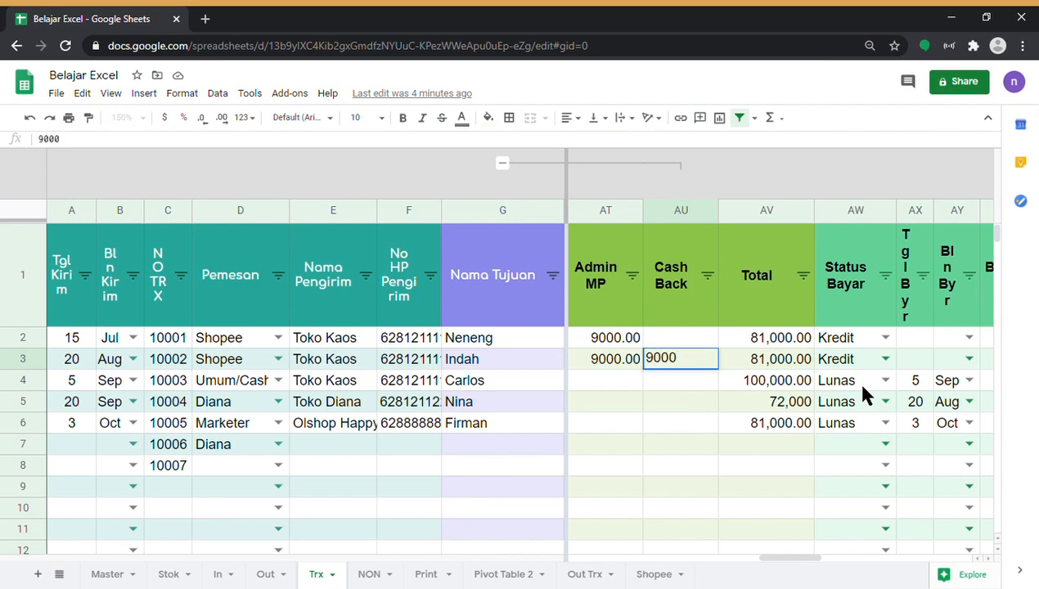
key("Tab")
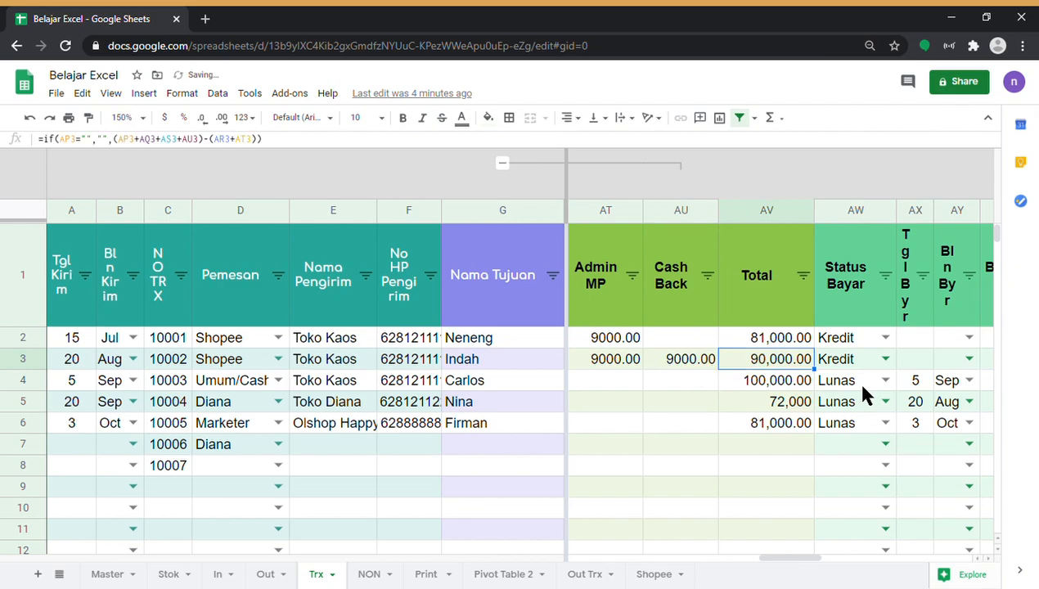
Check row 3's Piutang, Status Bayar 2, Sisa Piutang and second payment date after the cash back entry
key("Right")
key("Right")
key("Right")
key("Right")
key("Right")
key("Right")
key("Right")
key("Right")
key("Right")
key("Right")
key("Right")
key("Right")
key("Right")
key("Right")
key("Right")
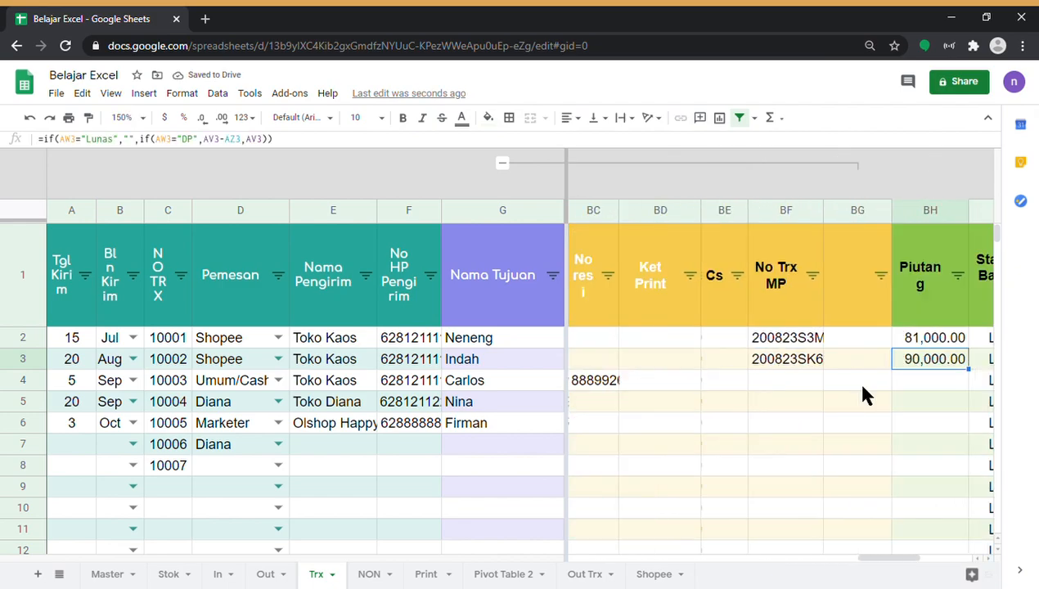
key("Right")
key("Right")
key("Right")
key("Left")
key("Left")
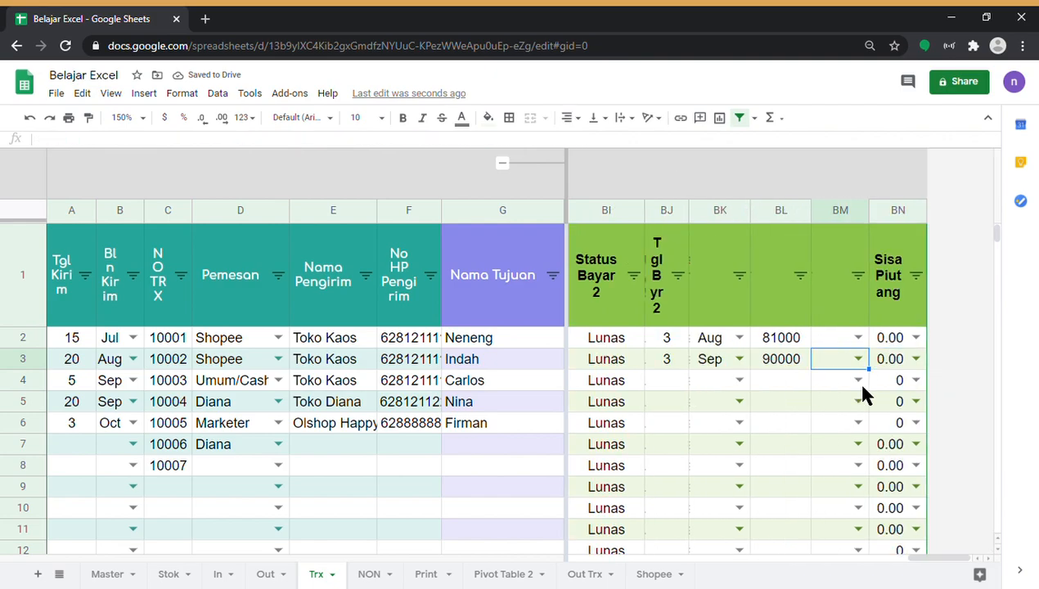
key("Left")
key("Left")
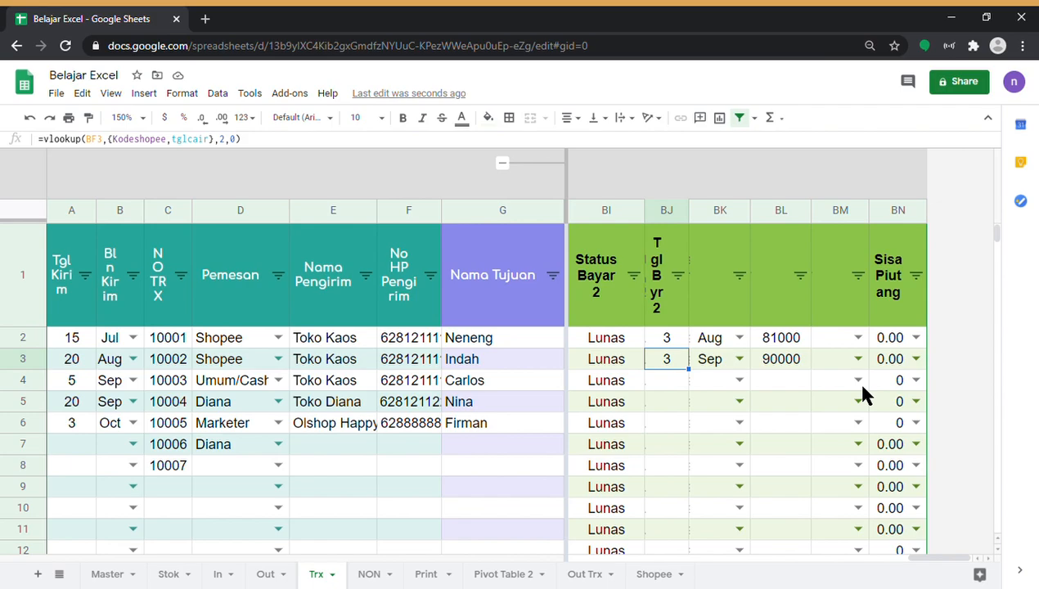
View the Print sheet's shipping labels, collapsing and expanding the column group that holds order 10002's label
left_click(424, 576)
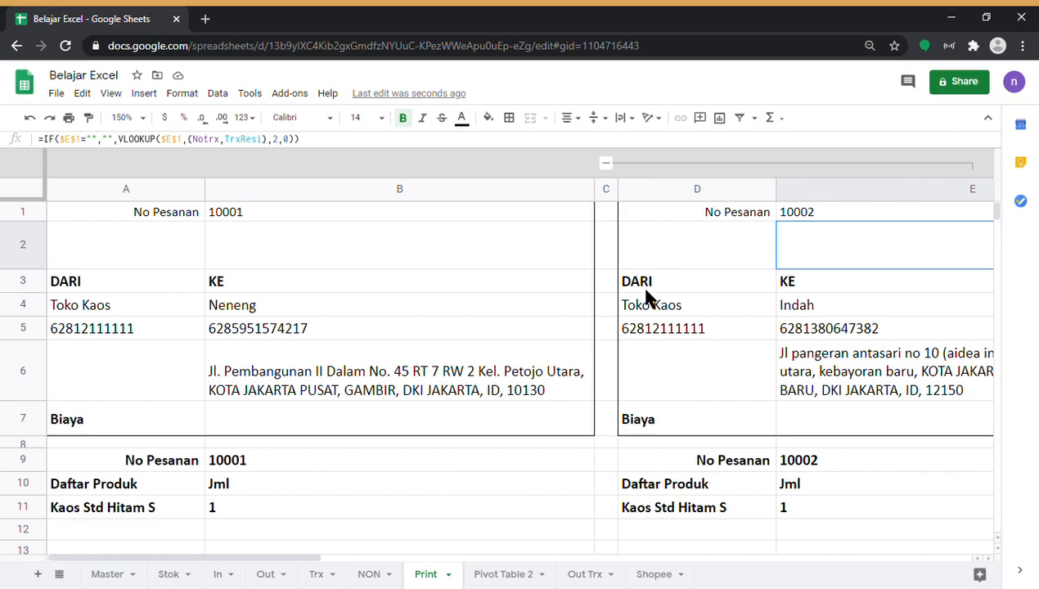
left_click(605, 163)
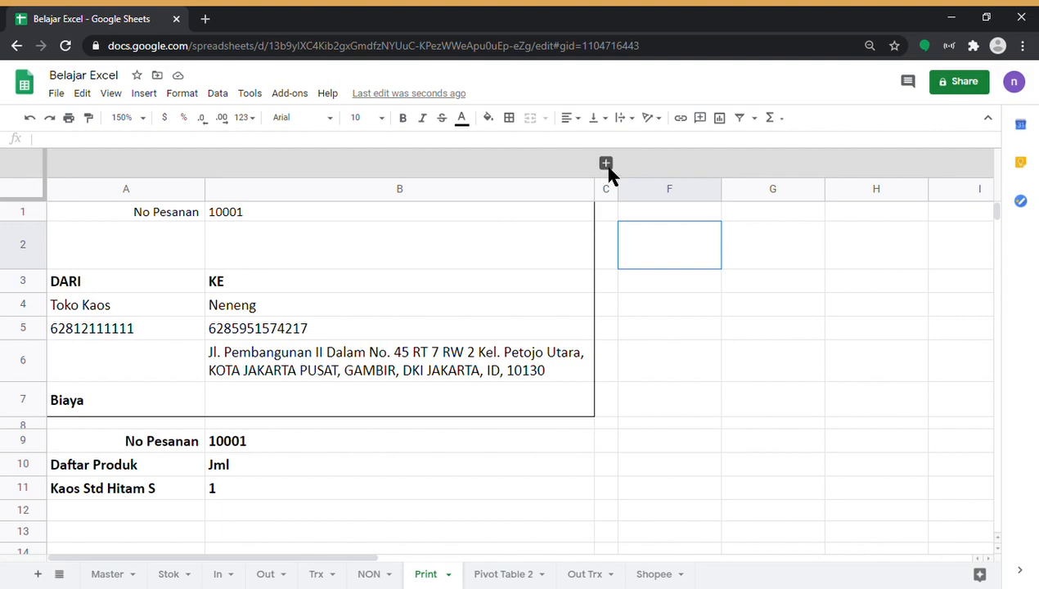
left_click(605, 164)
left_click(606, 163)
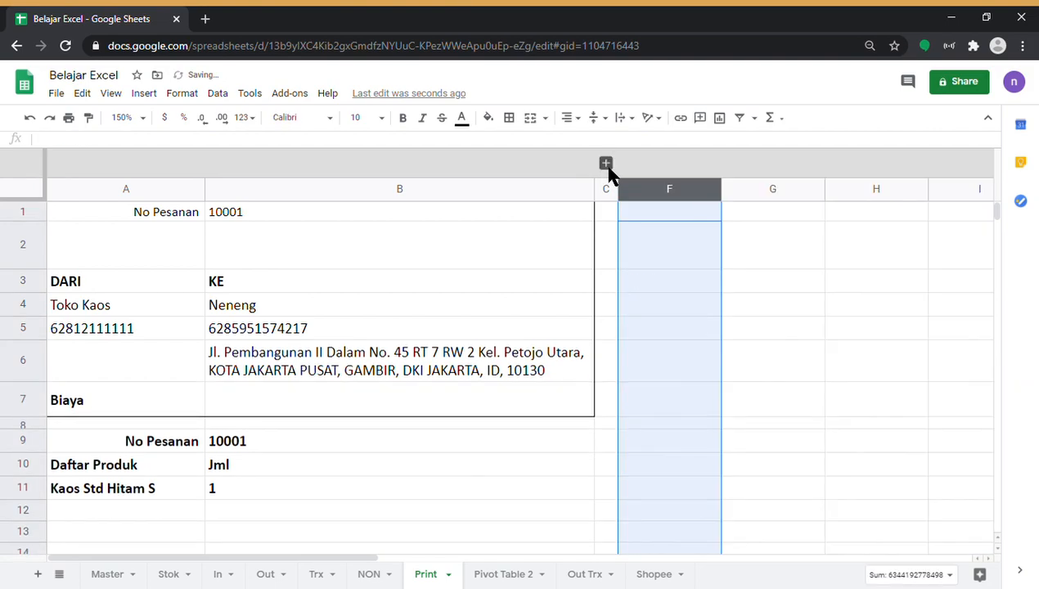
left_click(605, 163)
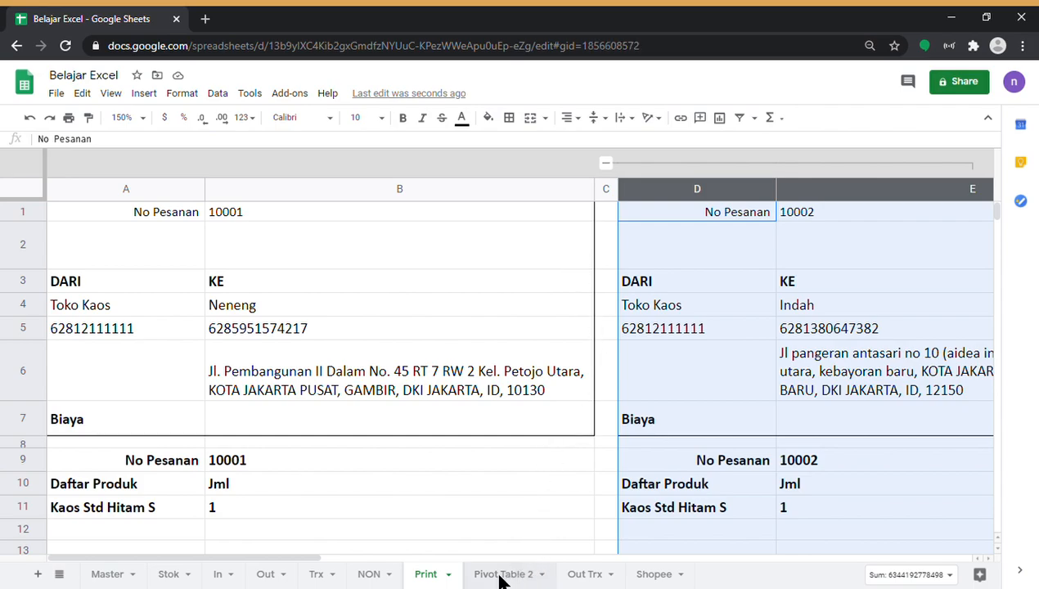
Show the Pivot Table 2 sheet at 100% zoom
left_click(507, 577)
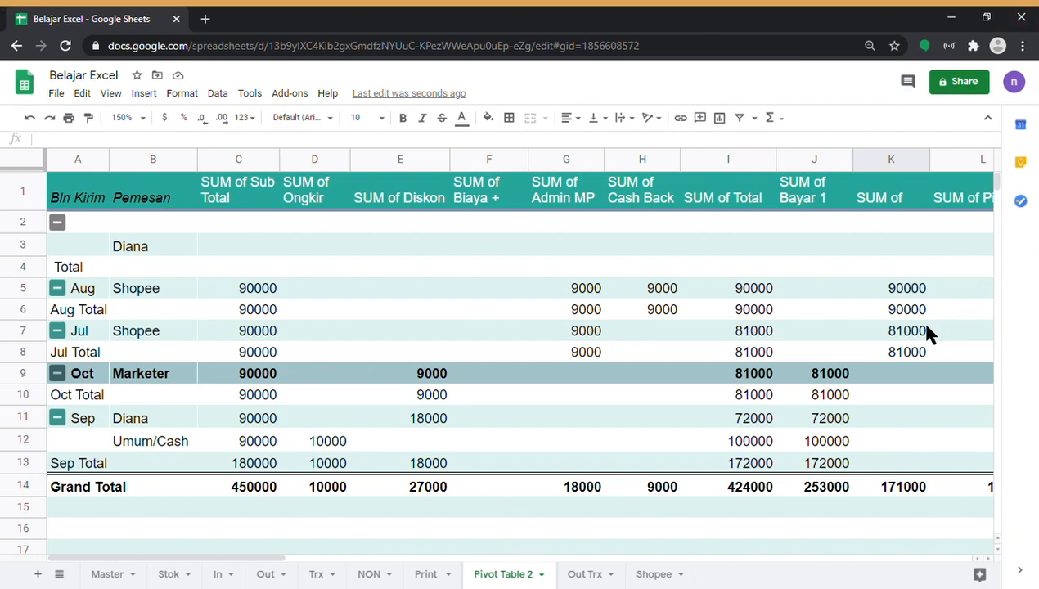
left_click(123, 119)
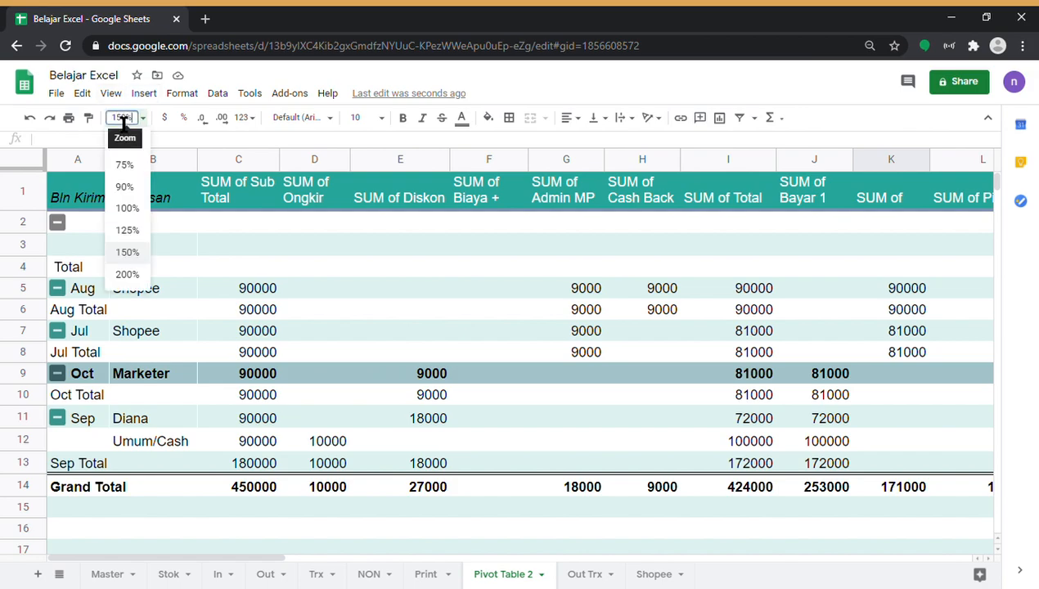
left_click(133, 208)
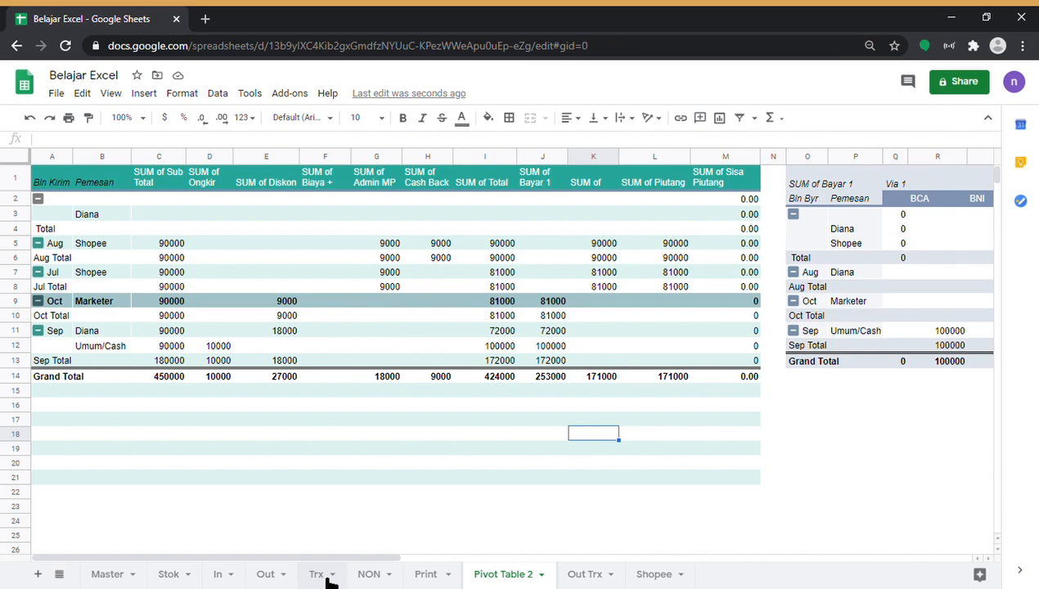
Set Status Bayar for order 10005 in row 6 of the Trx sheet to Kredit
left_click(322, 577)
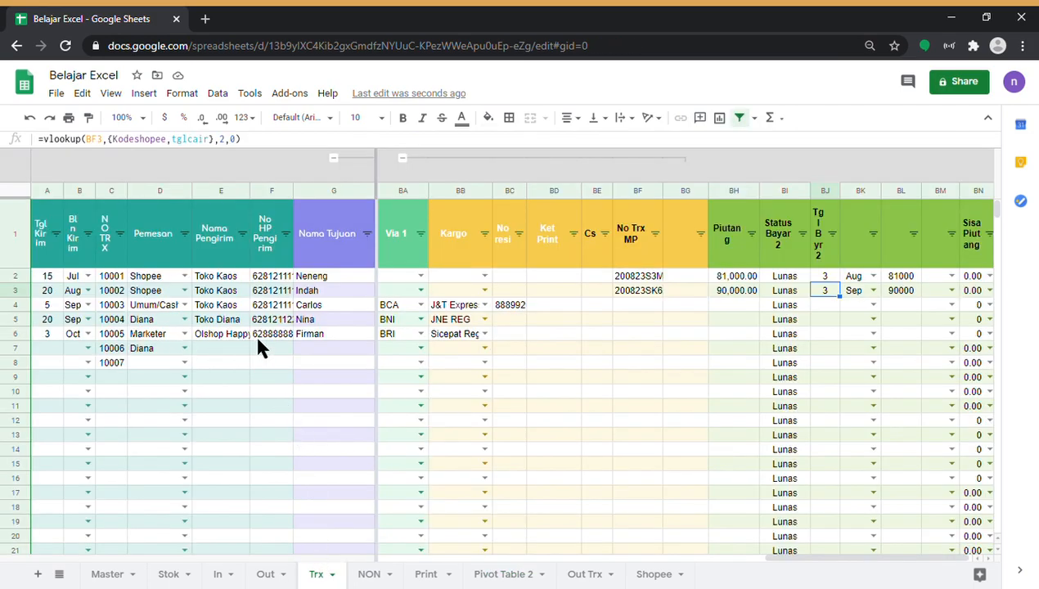
left_click(391, 337)
key("Left")
key("Left")
key("Left")
key("Left")
key("Left")
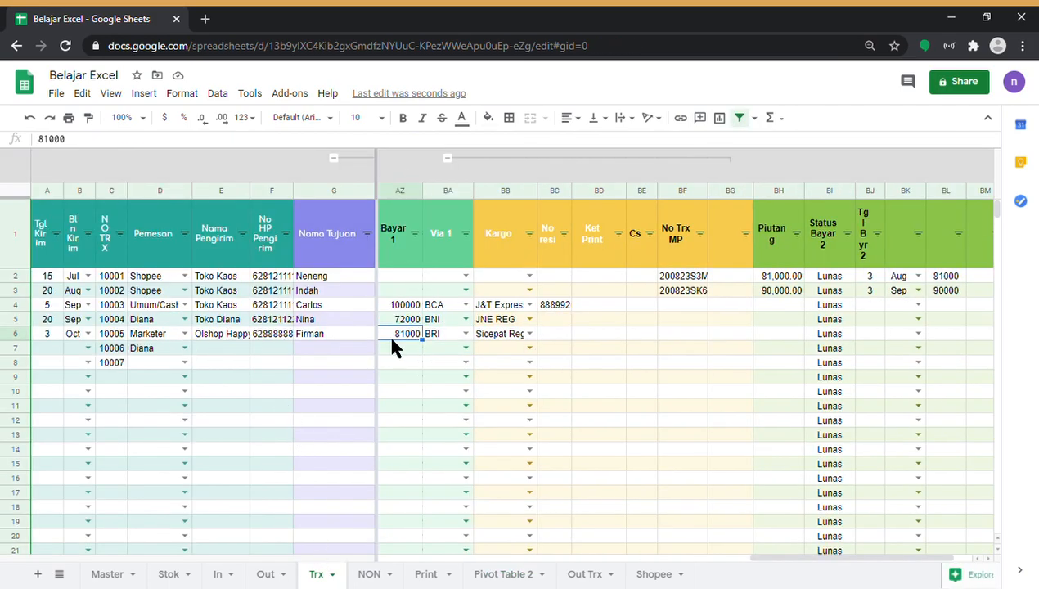
key("Right")
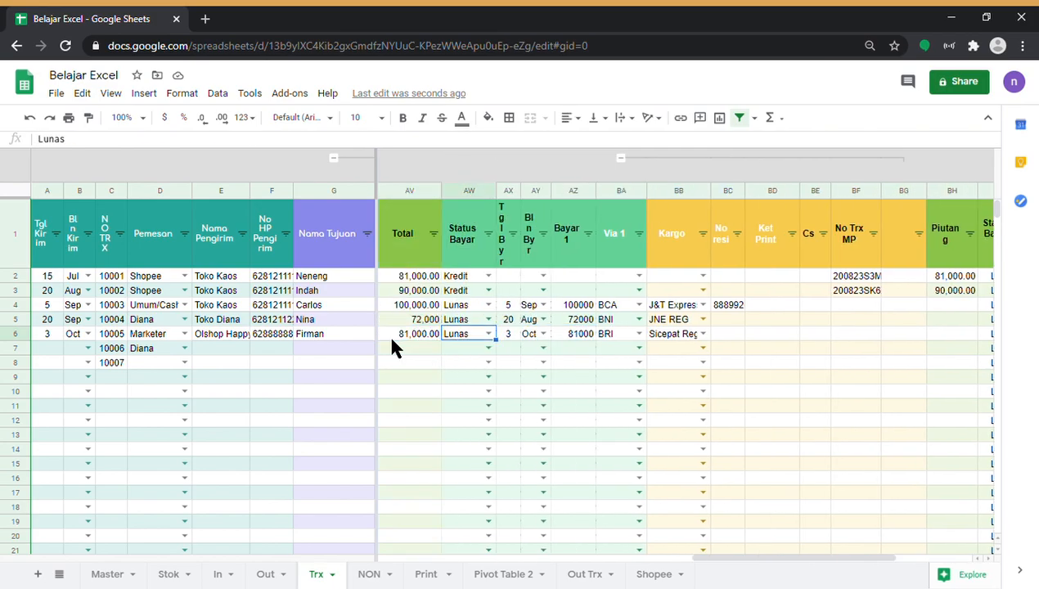
left_click(488, 337)
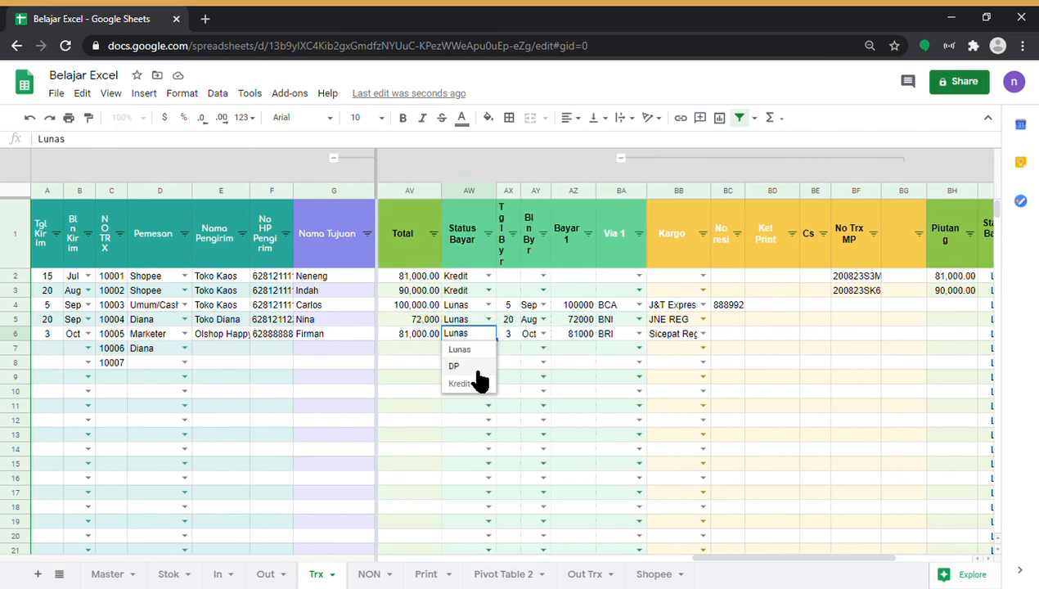
left_click(475, 389)
Clear order 10005's payment date, payment month, Bayar 1 and Via 1 entries in row 6
left_click(502, 334)
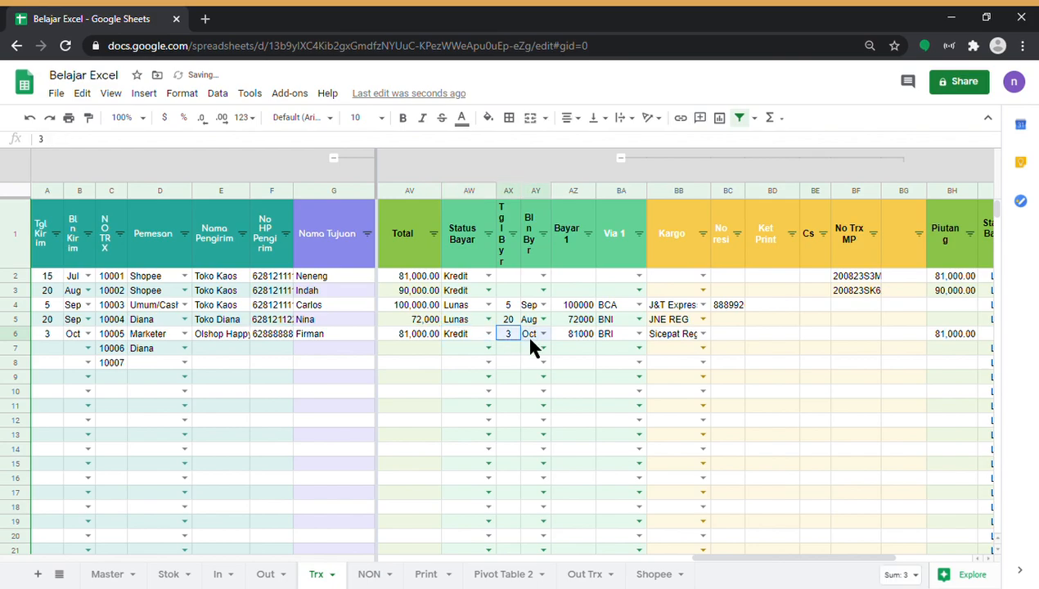
key("Delete")
left_click(564, 334)
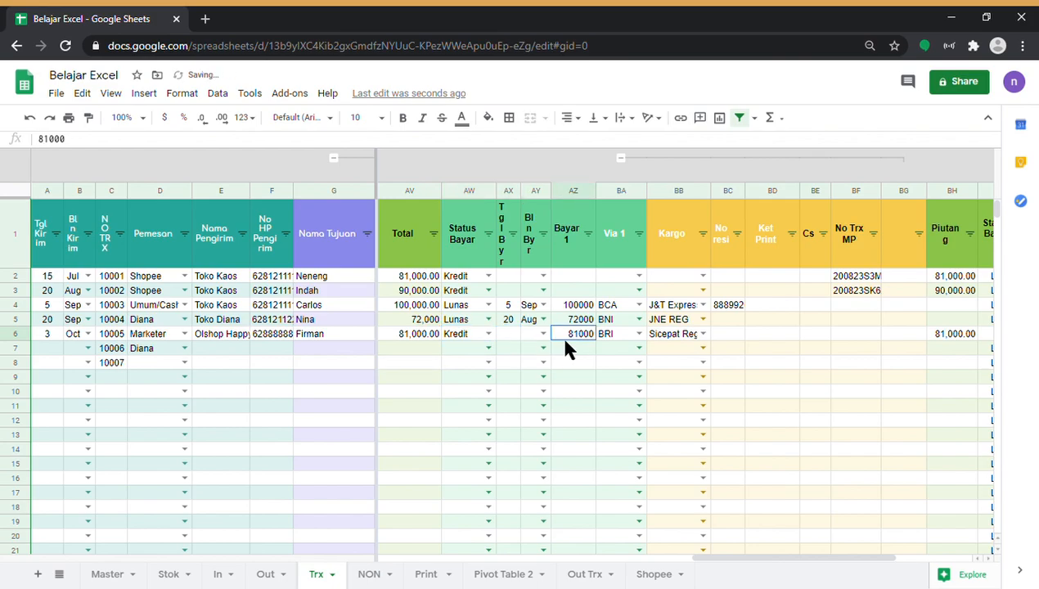
left_click(606, 342, "shift")
key("Delete")
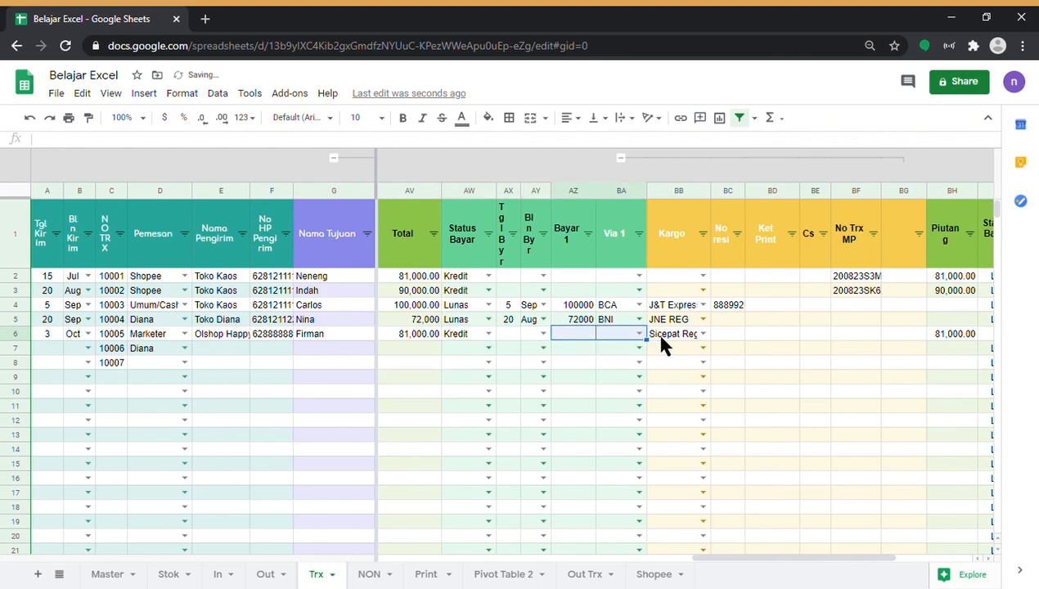
left_click(657, 378)
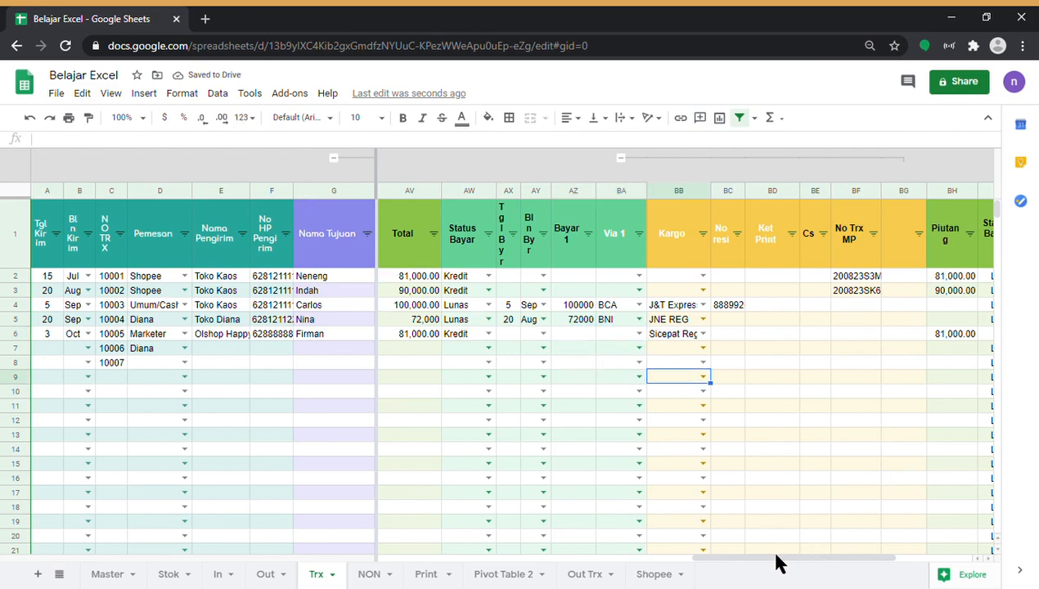
Compare order 10005's receivable columns in the Trx sheet with the October Marketer row in Pivot Table 2
left_click_drag(774, 561, 863, 562)
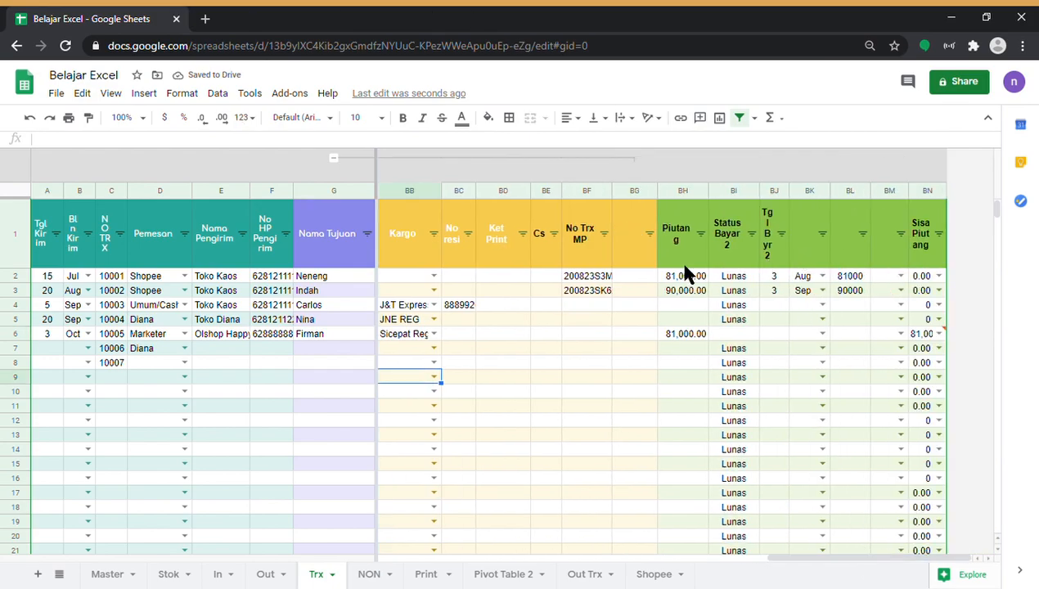
left_click(494, 575)
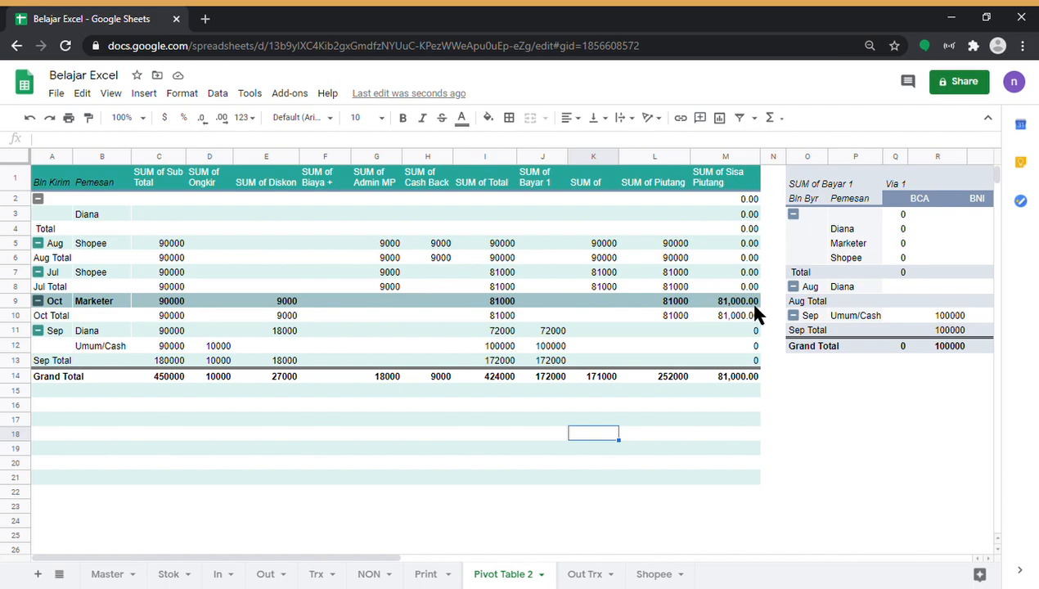
left_click(316, 575)
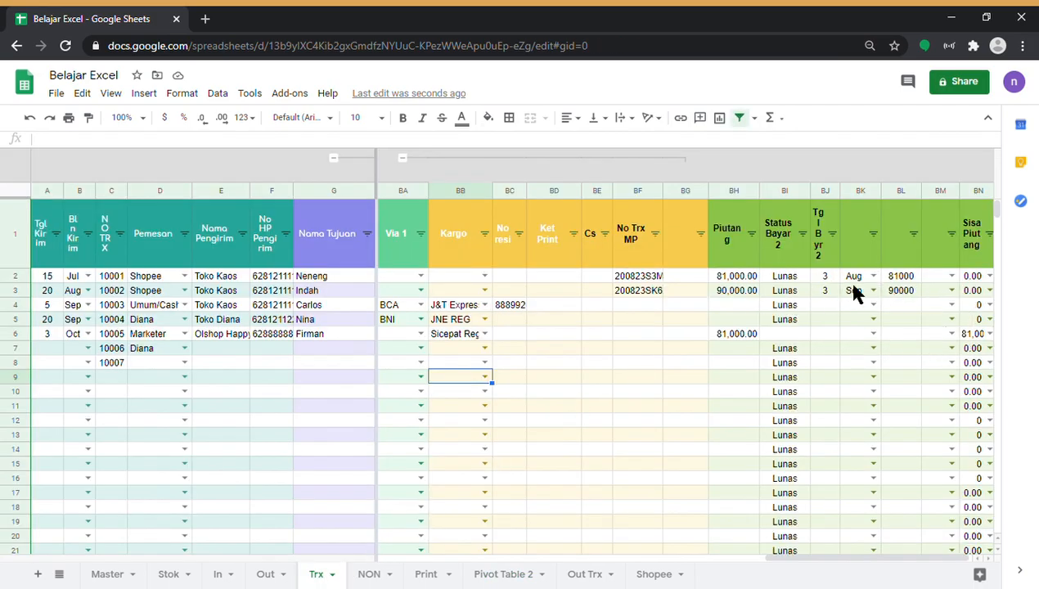
left_click(499, 575)
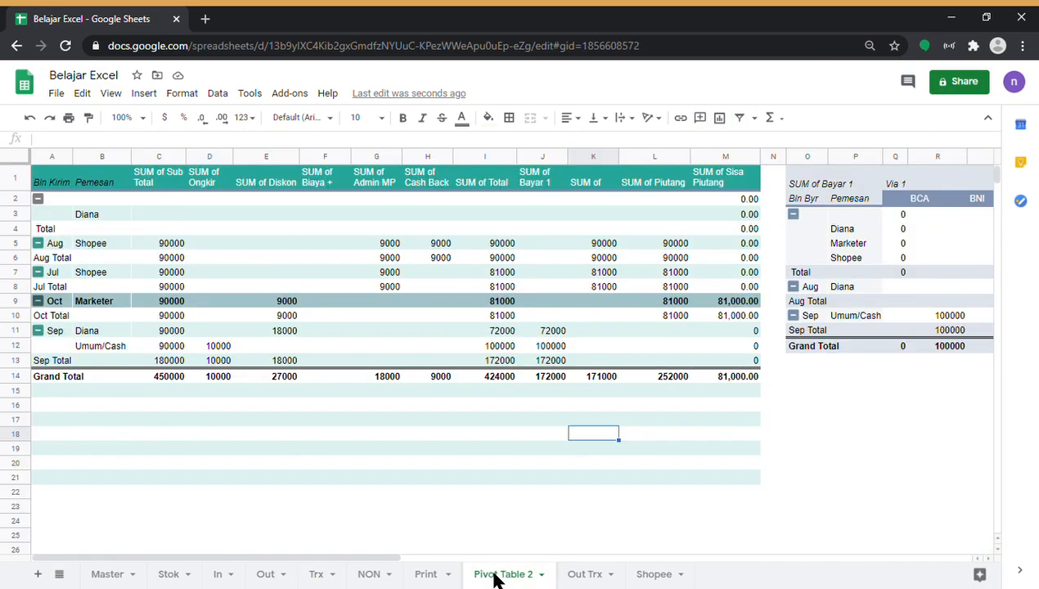
Set order 10005's second payment day to 10 and its month to Oct in row 6 of the Trx sheet
left_click(323, 579)
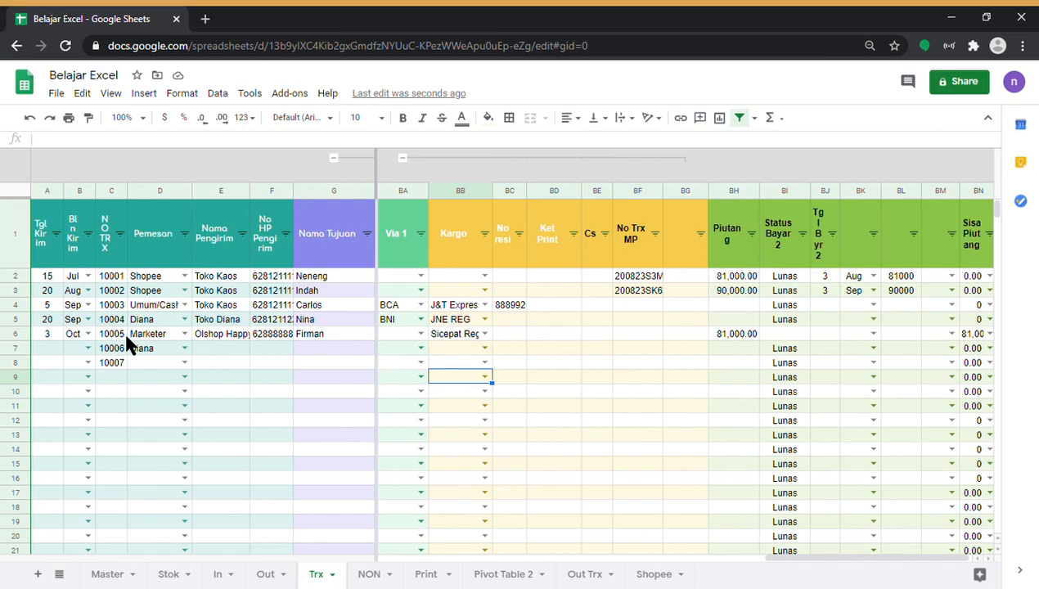
left_click(824, 336)
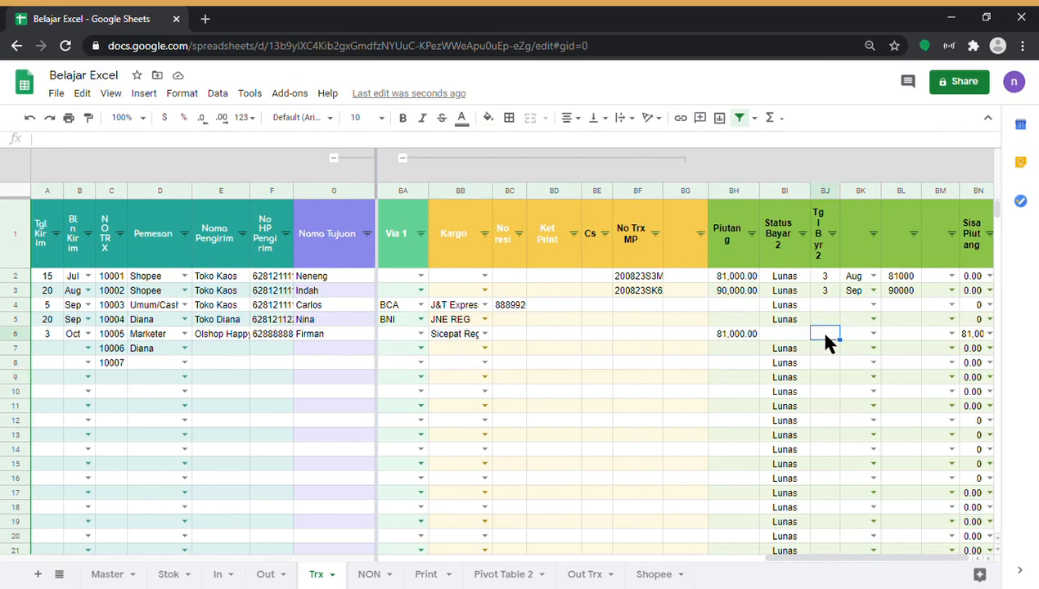
type("10")
key("Tab")
type("O")
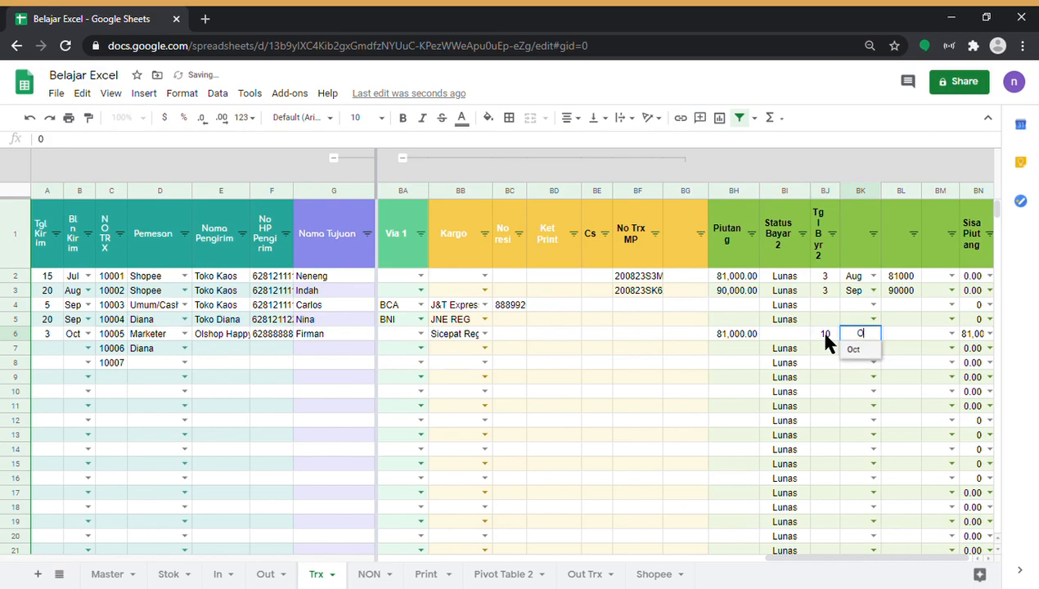
left_click(863, 350)
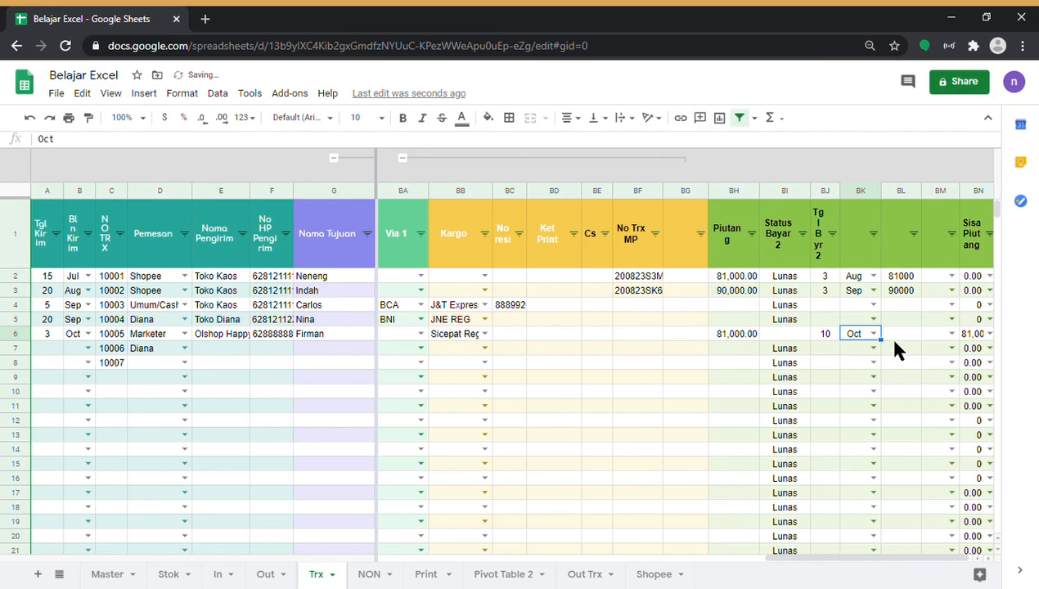
Enter 81000 as order 10005's second payment amount in BL6 and choose Mandiri as its payment channel in BM6
left_click(908, 335)
type("81000")
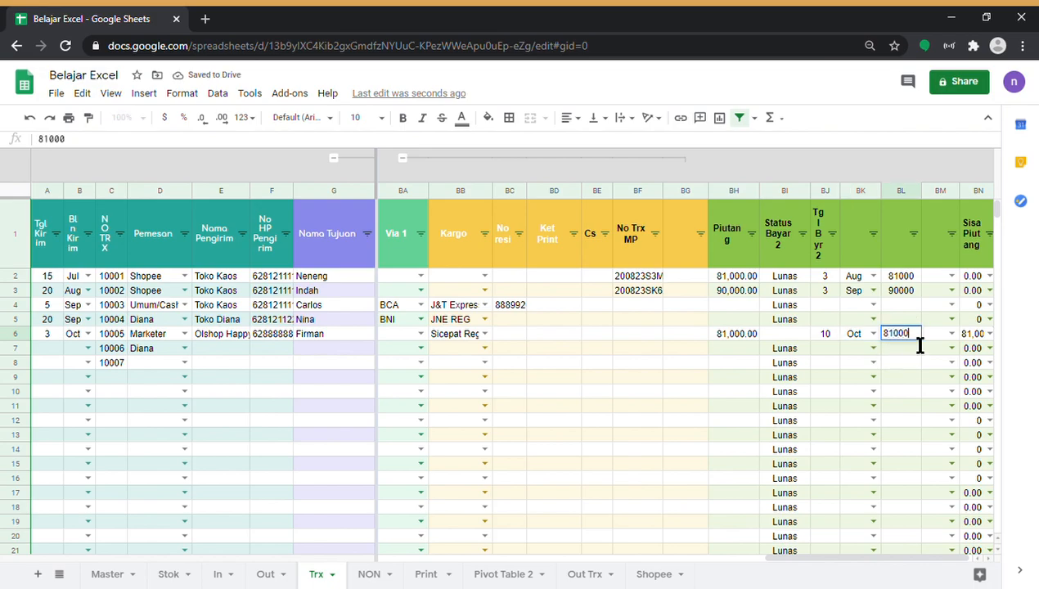
key("Return")
left_click(951, 334)
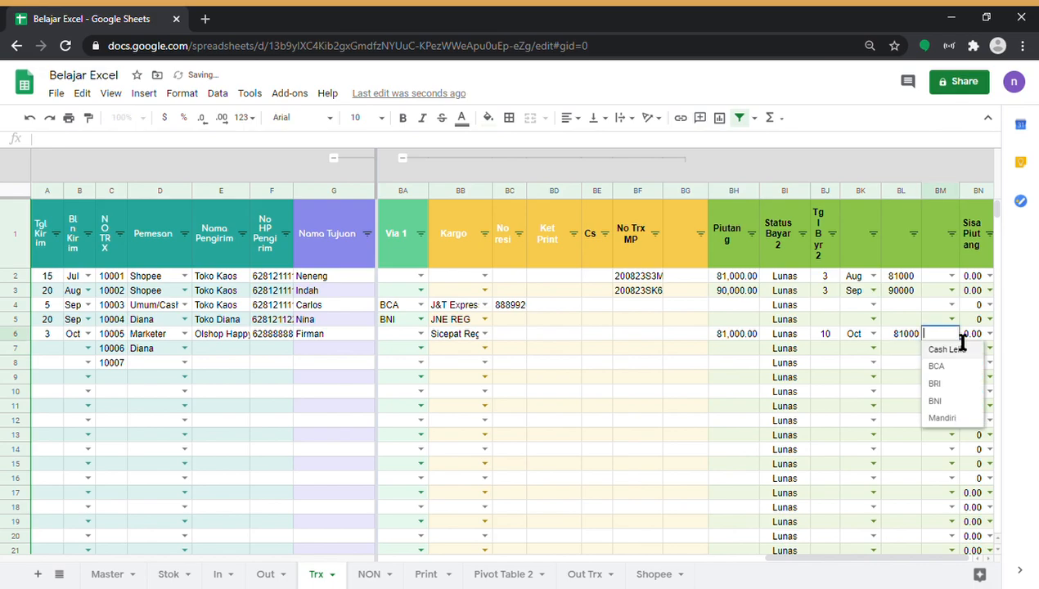
left_click(951, 423)
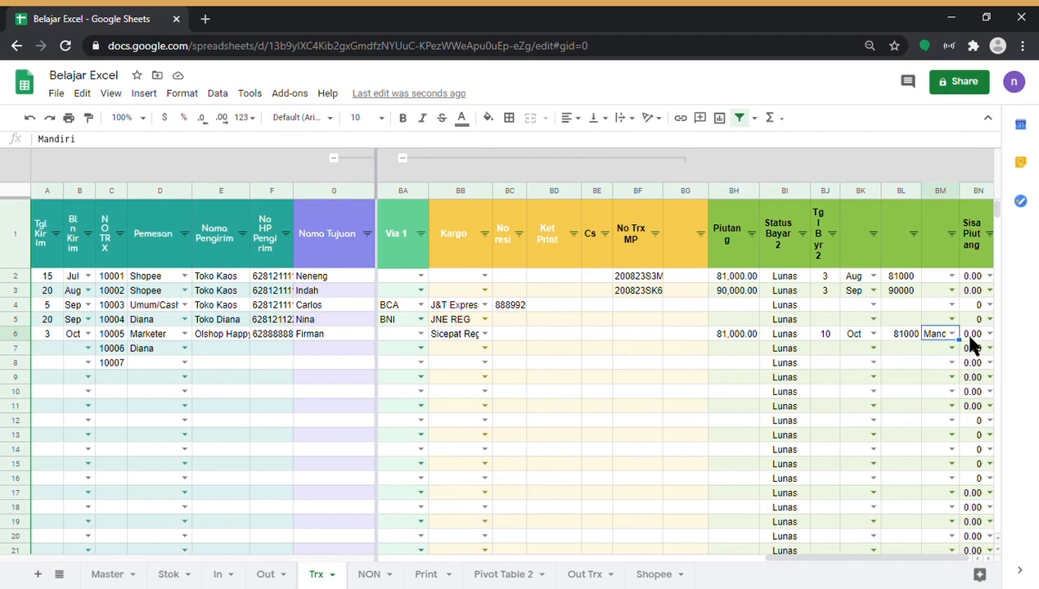
Review Pivot Table 2's October Marketer receivable and the summaries of first and second payments by bank
left_click(503, 575)
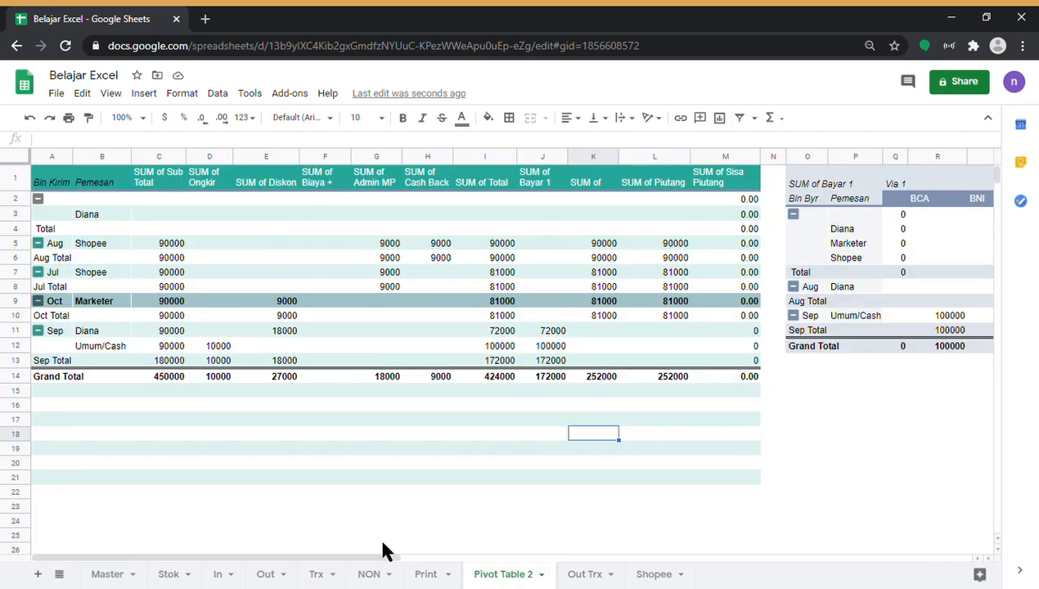
left_click_drag(366, 558, 562, 559)
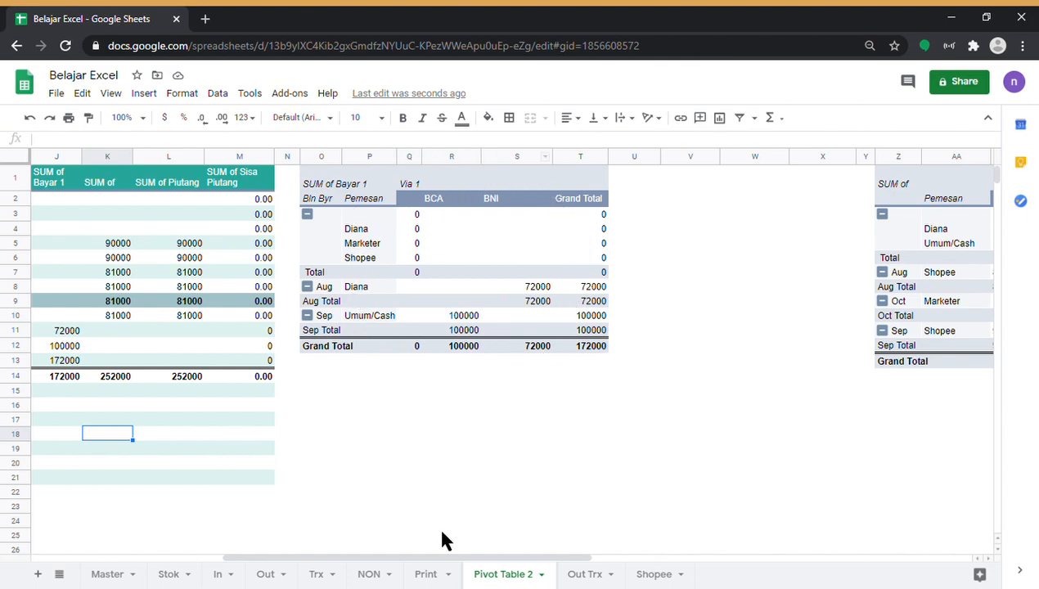
left_click_drag(428, 558, 584, 558)
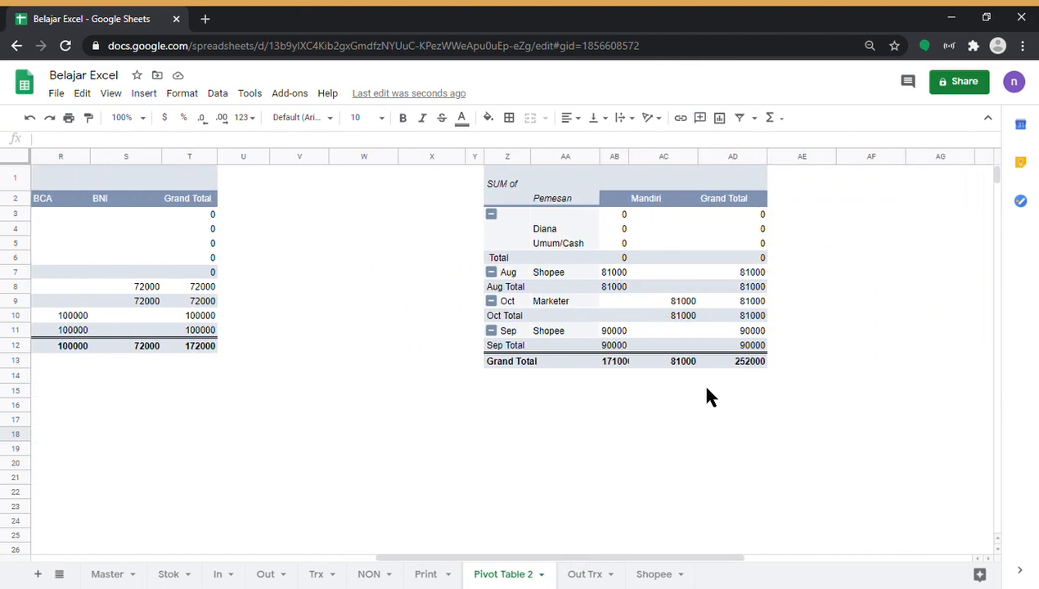